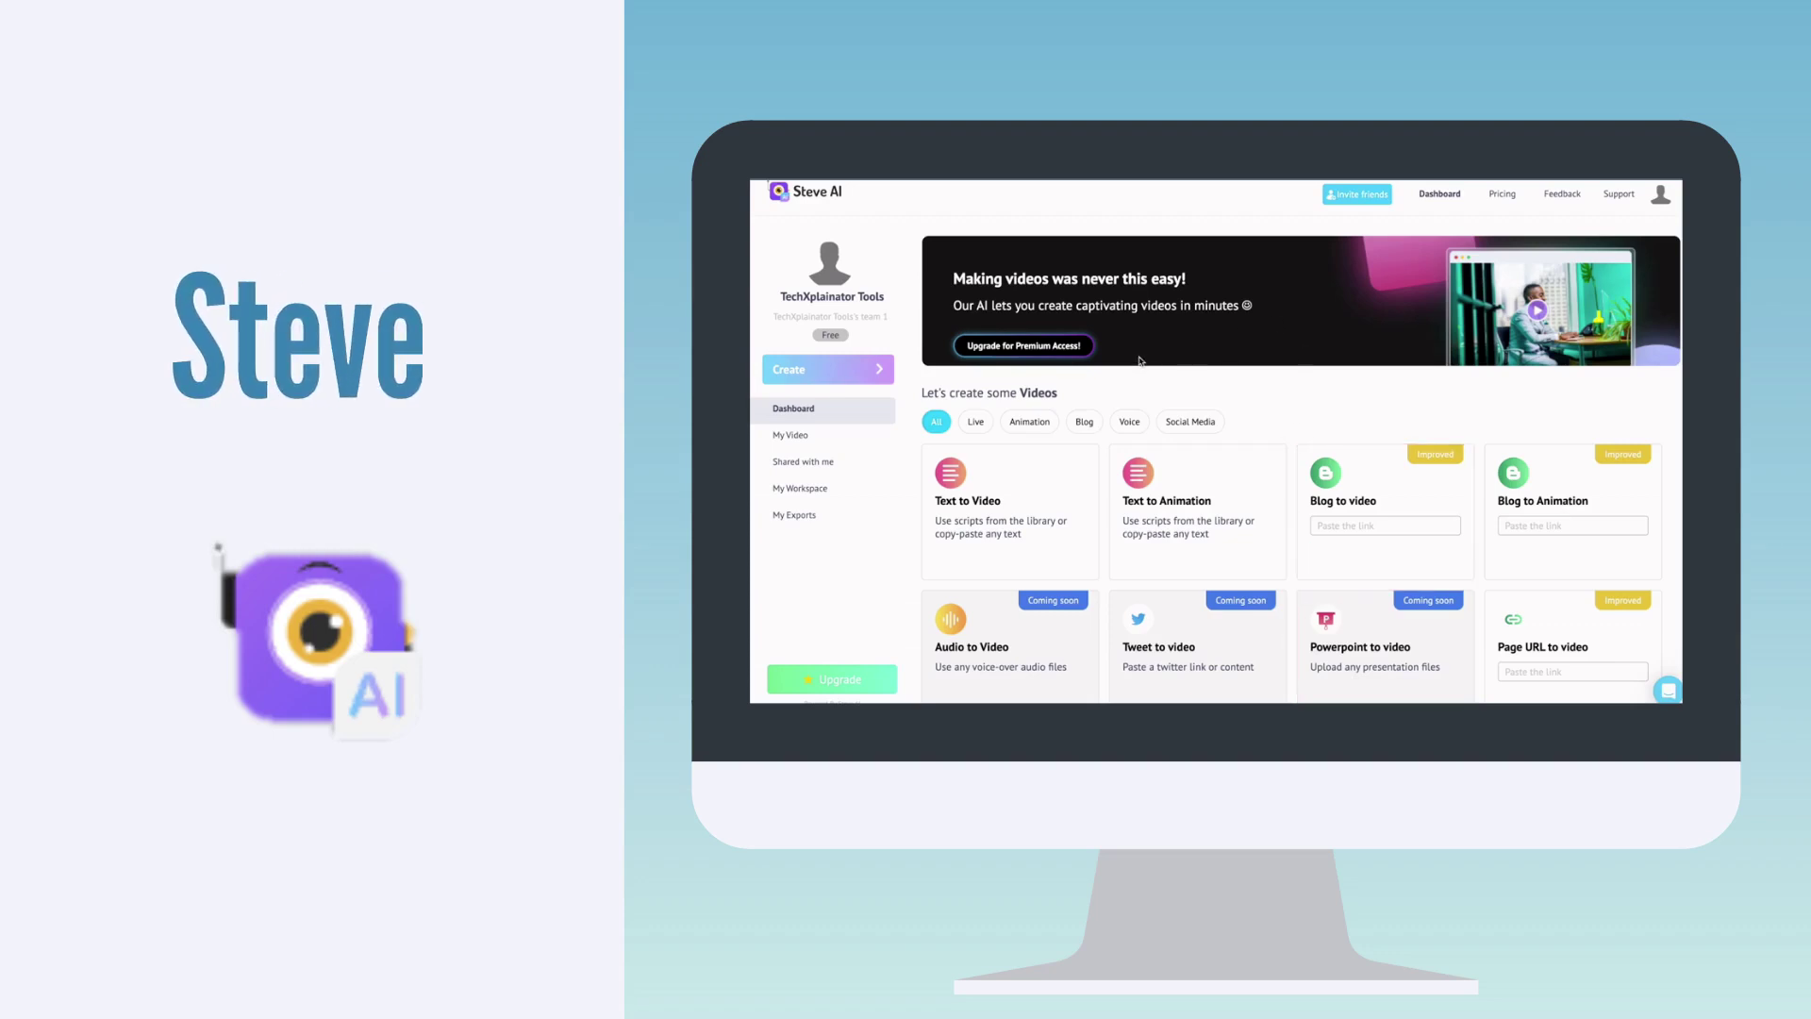
- Filter the dashboard tools by Live, then Animation, then Blog to show Blog to video and Blog to Animation
left_click(978, 422)
left_click(977, 422)
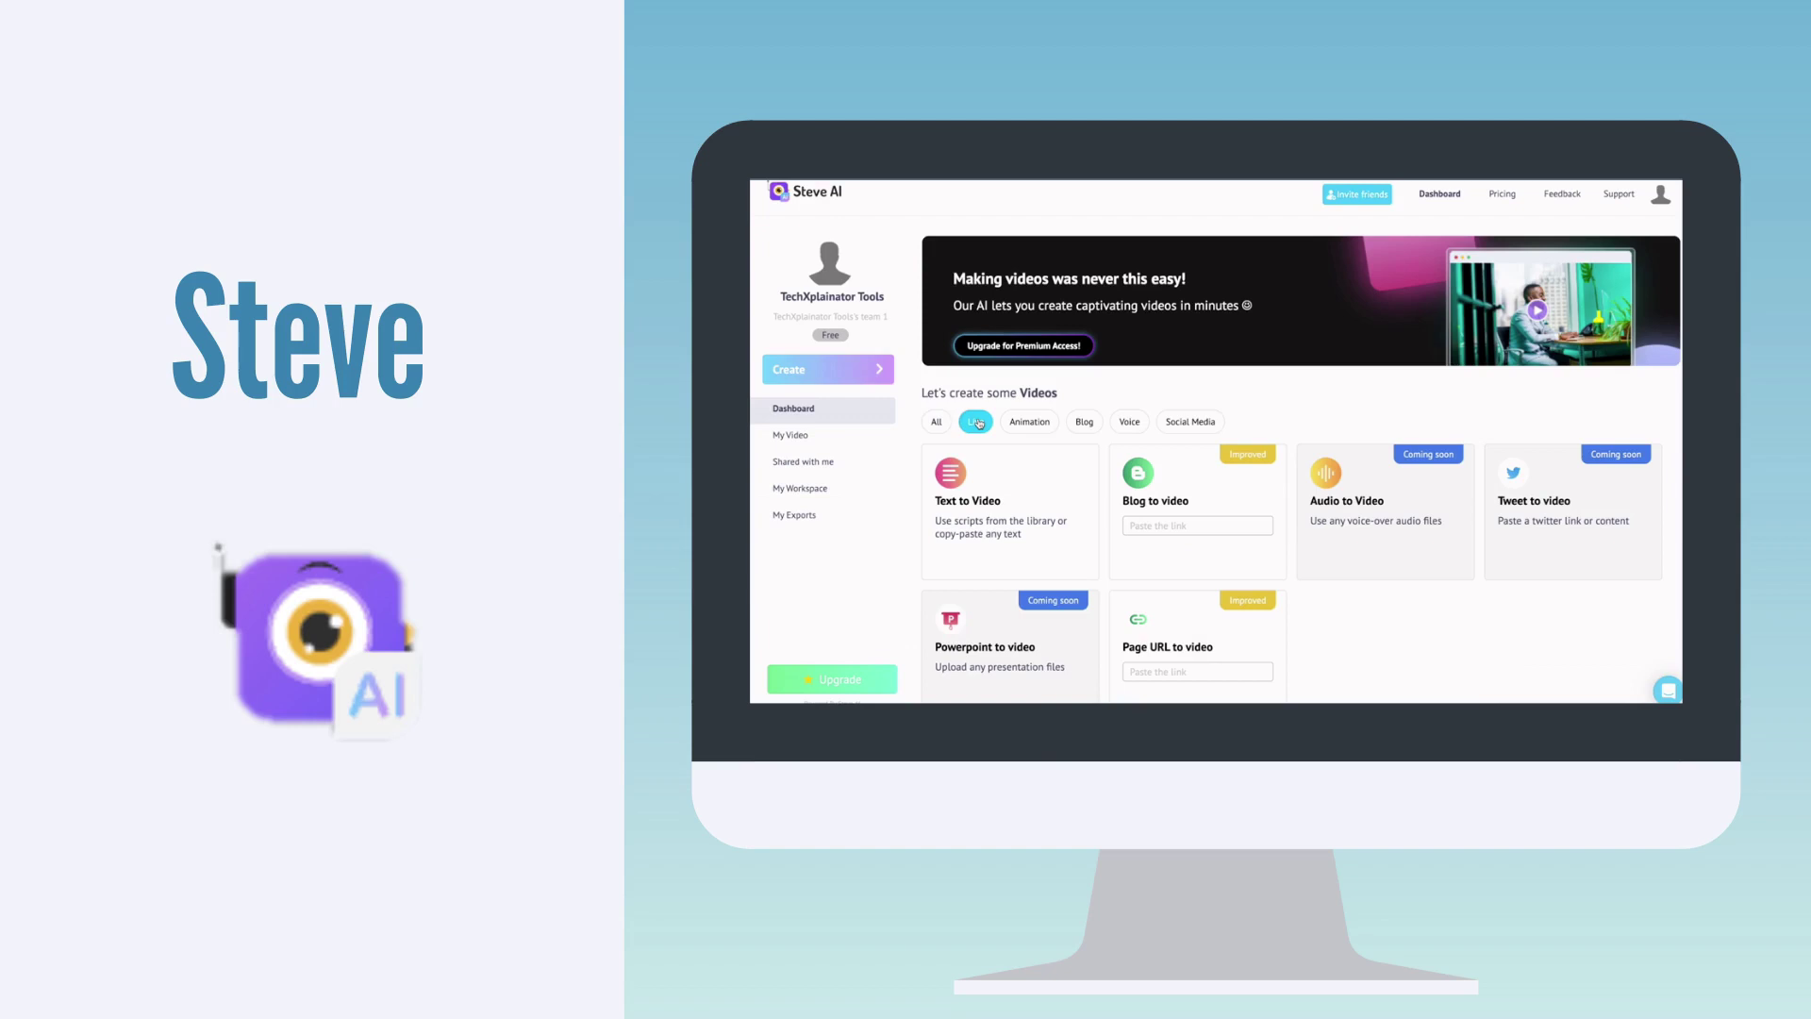
left_click(1032, 423)
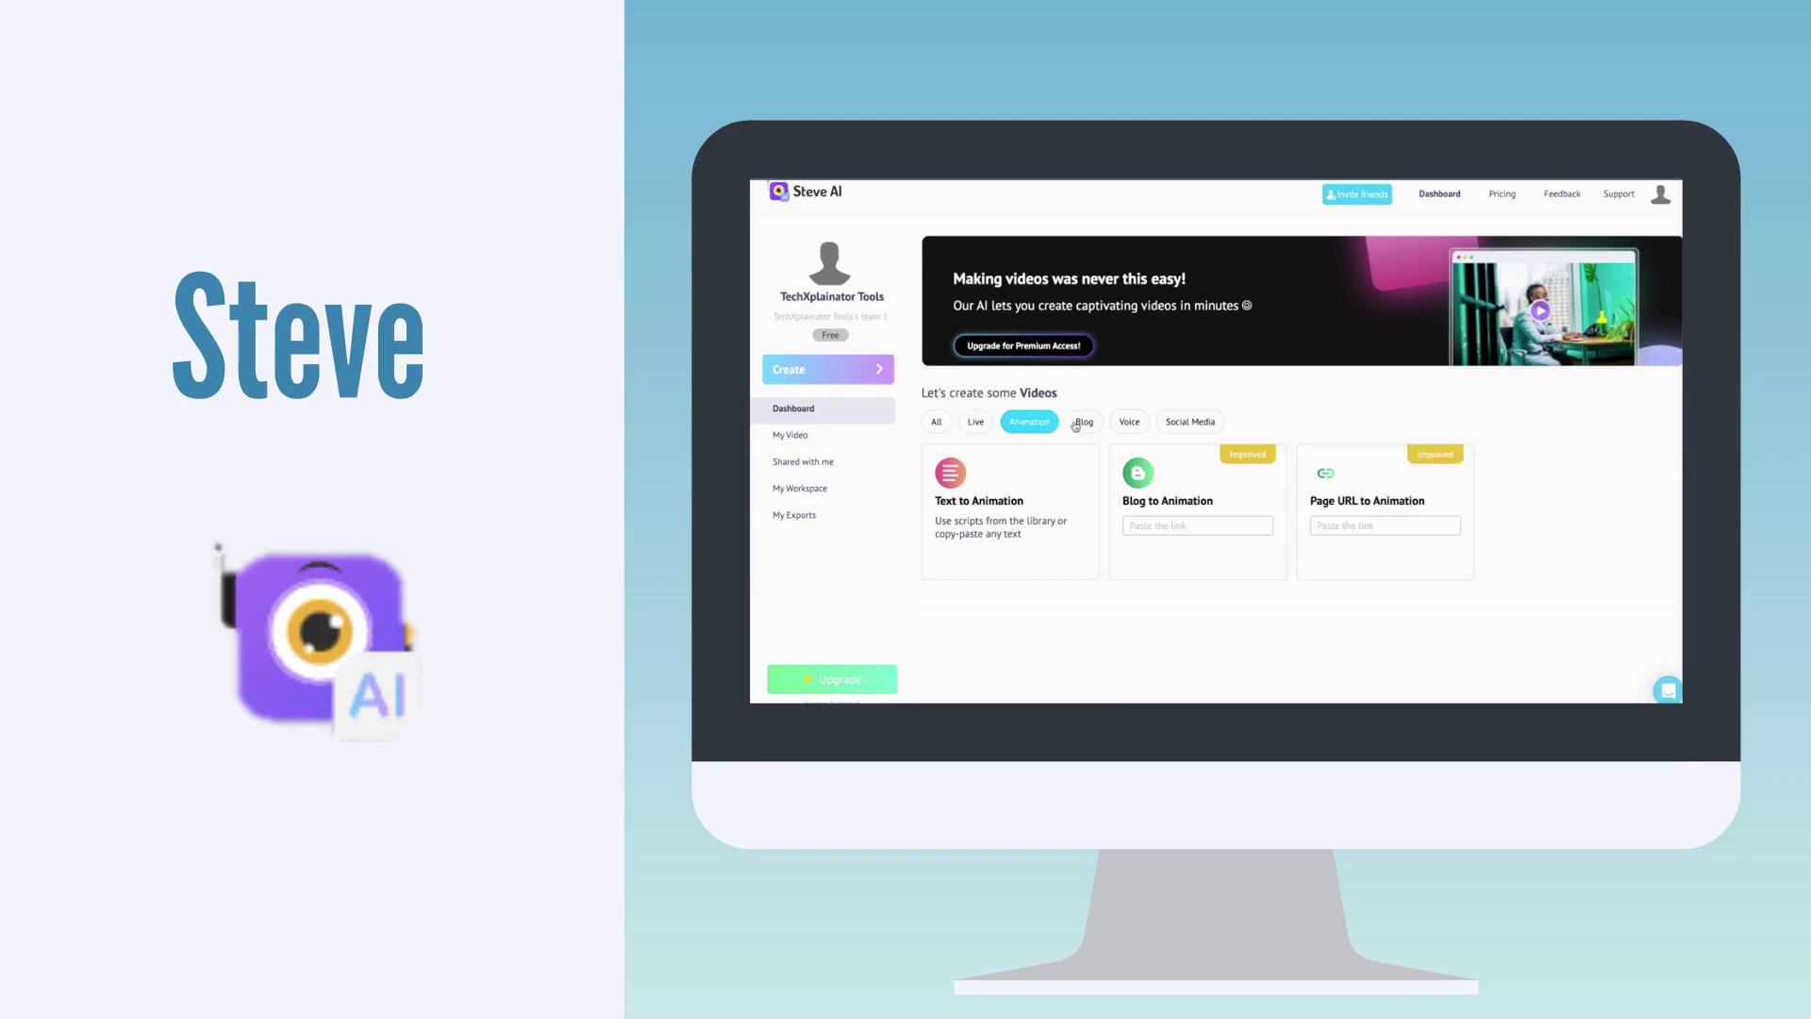
left_click(1086, 425)
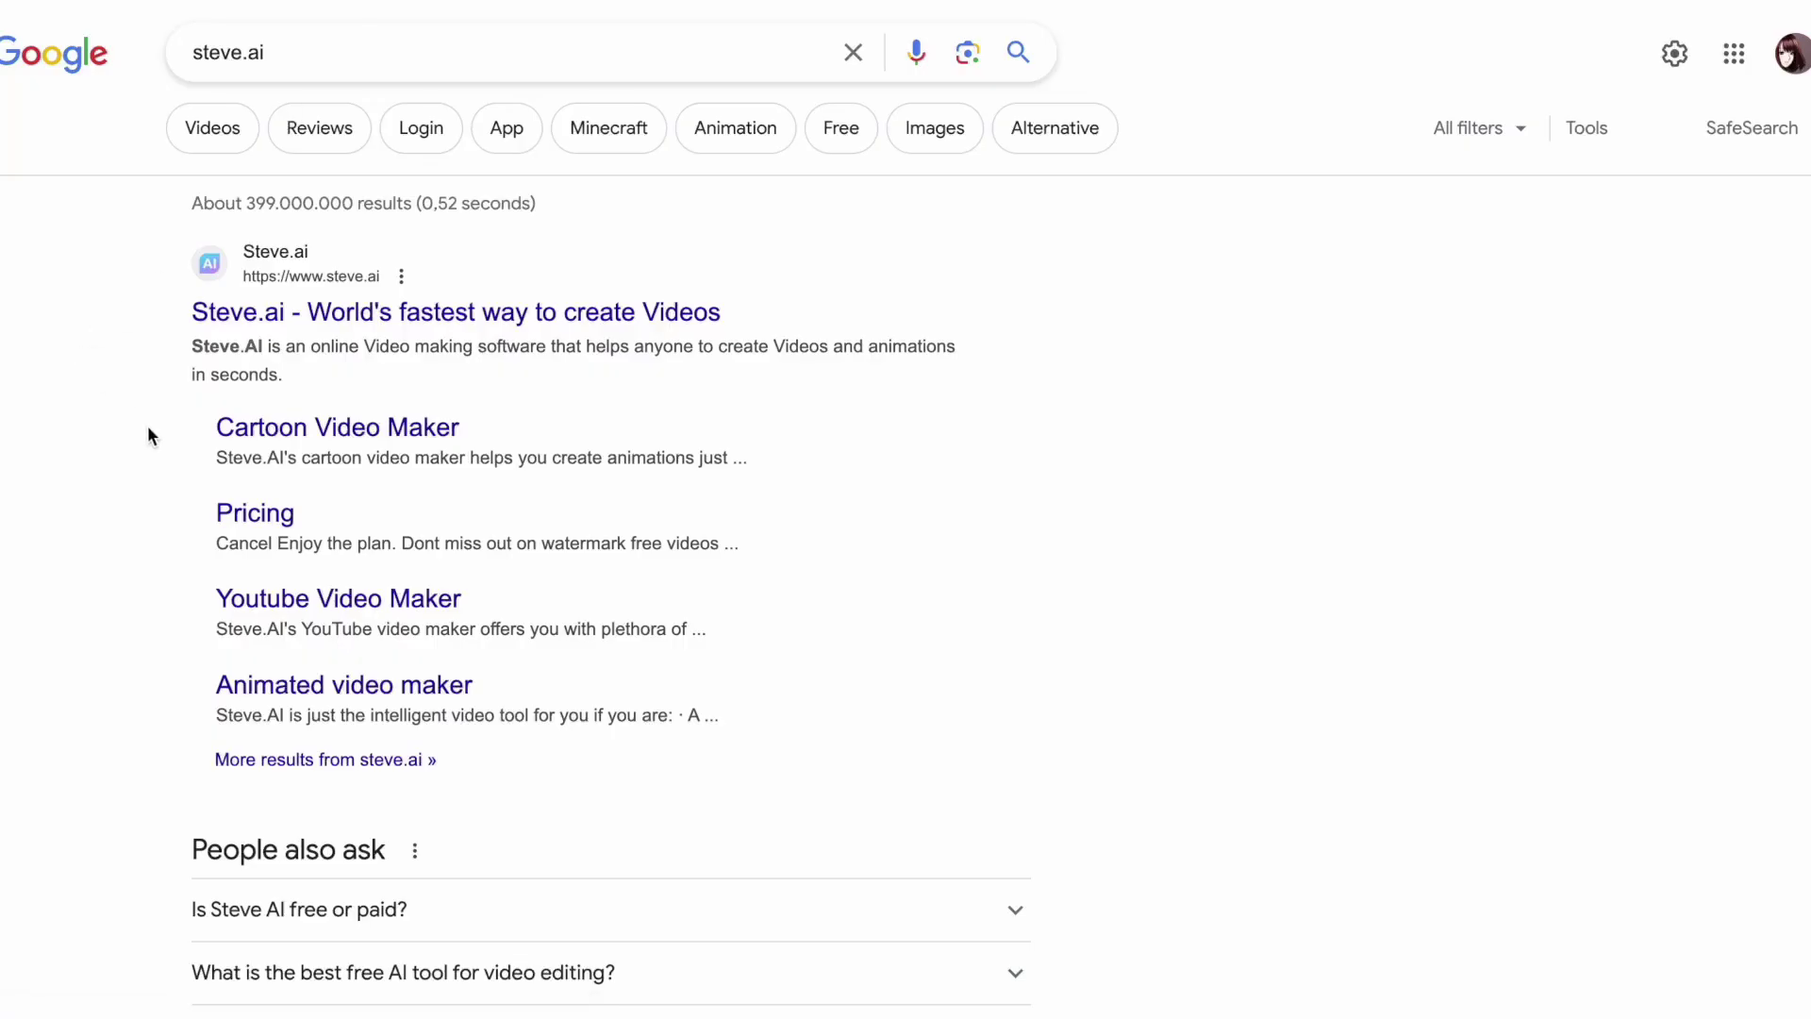
- Open the official Steve.ai site from the top Google result
left_click(251, 319)
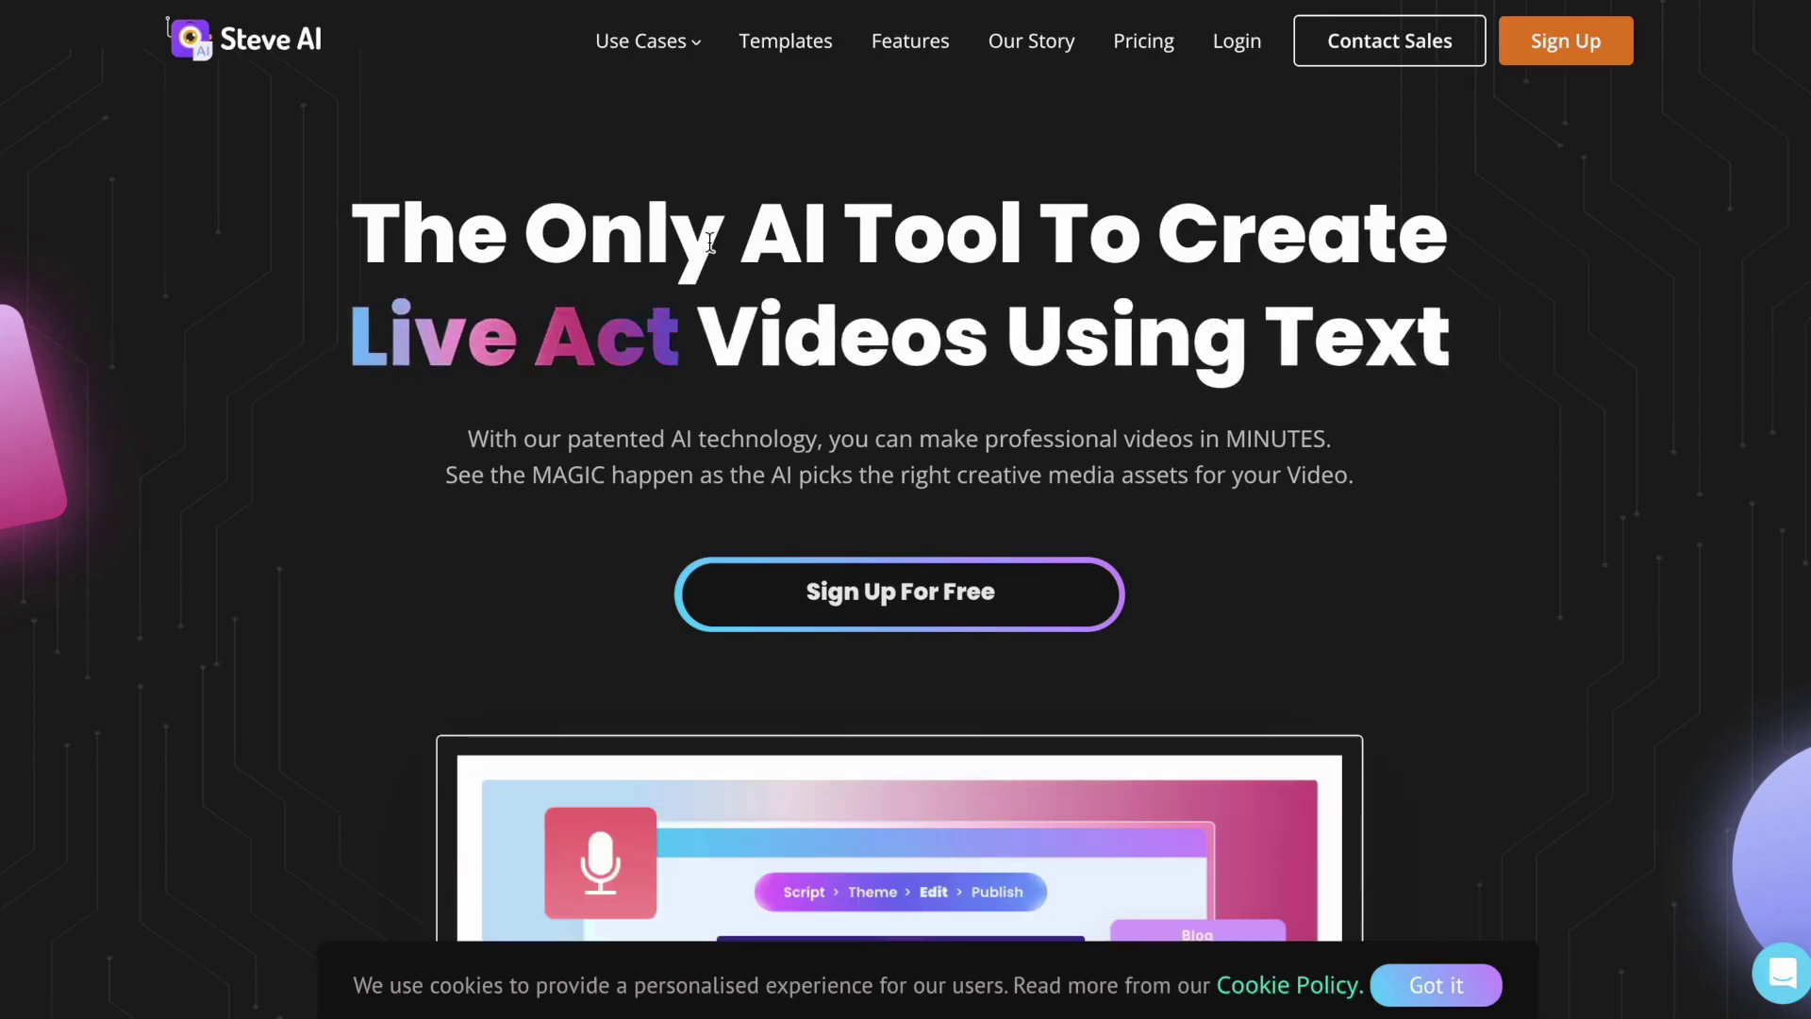
- Sign up for Steve AI with a Google account
left_click(1557, 59)
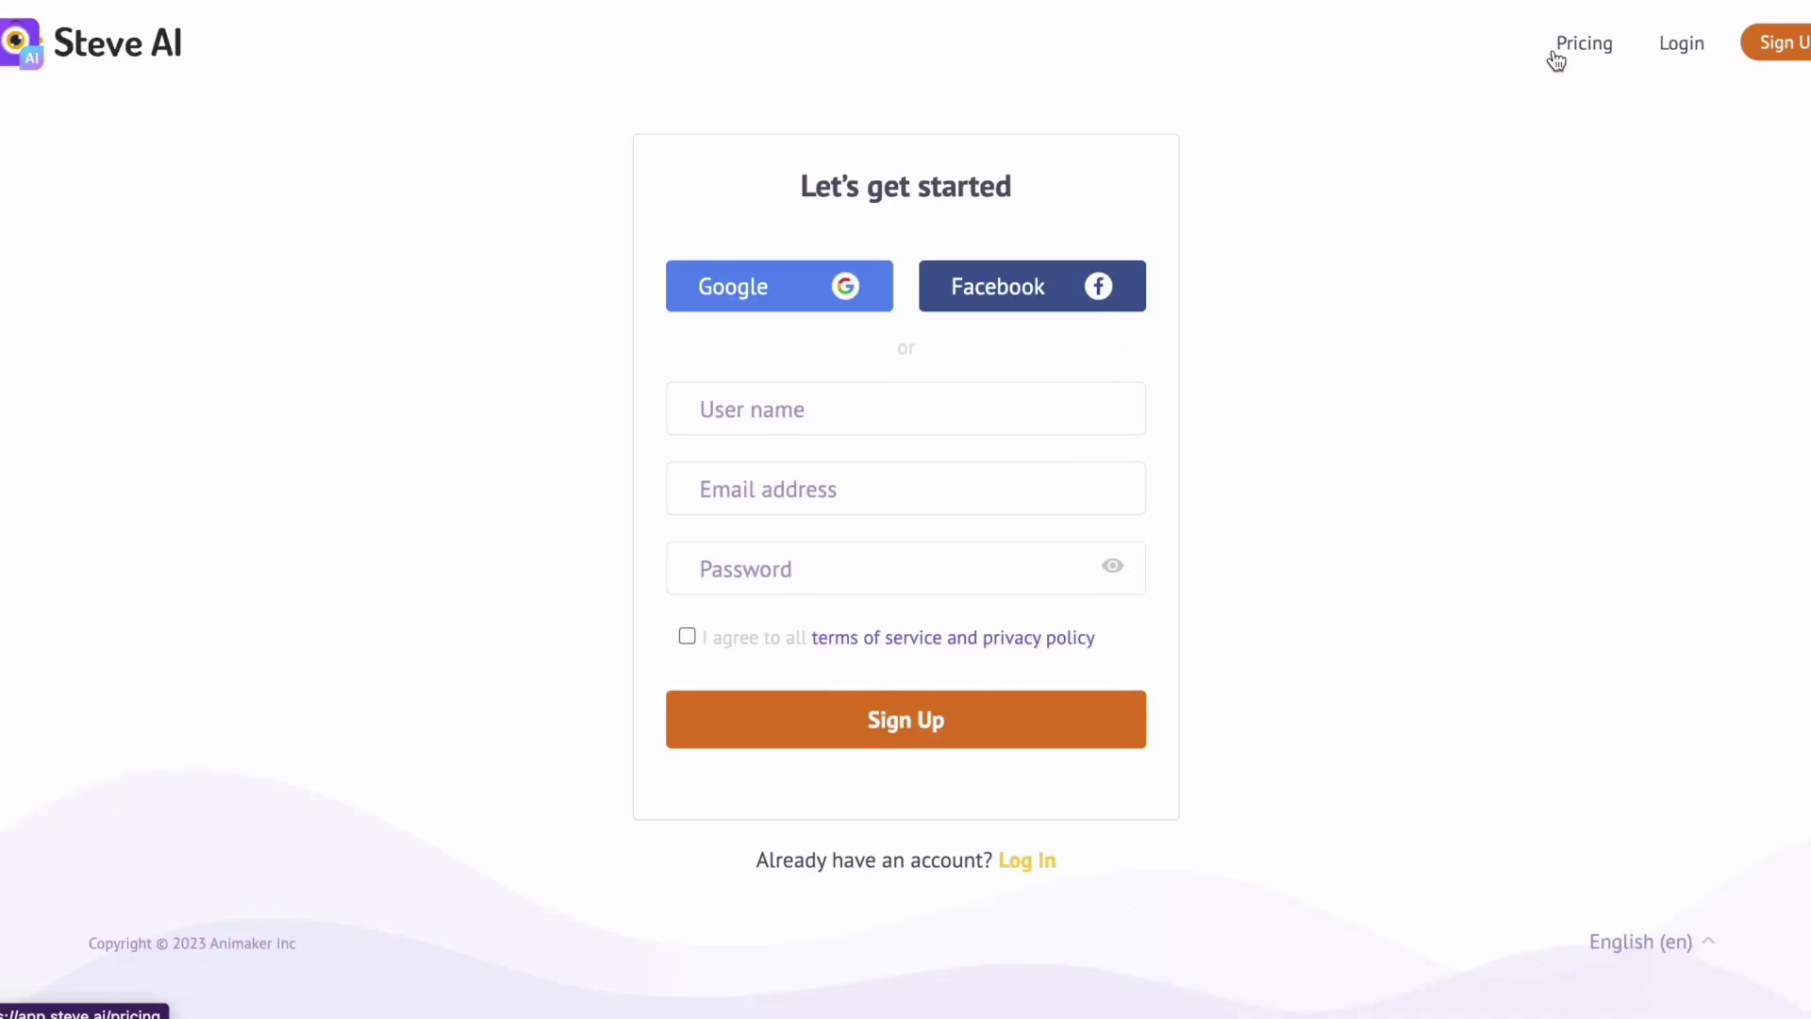
left_click(762, 291)
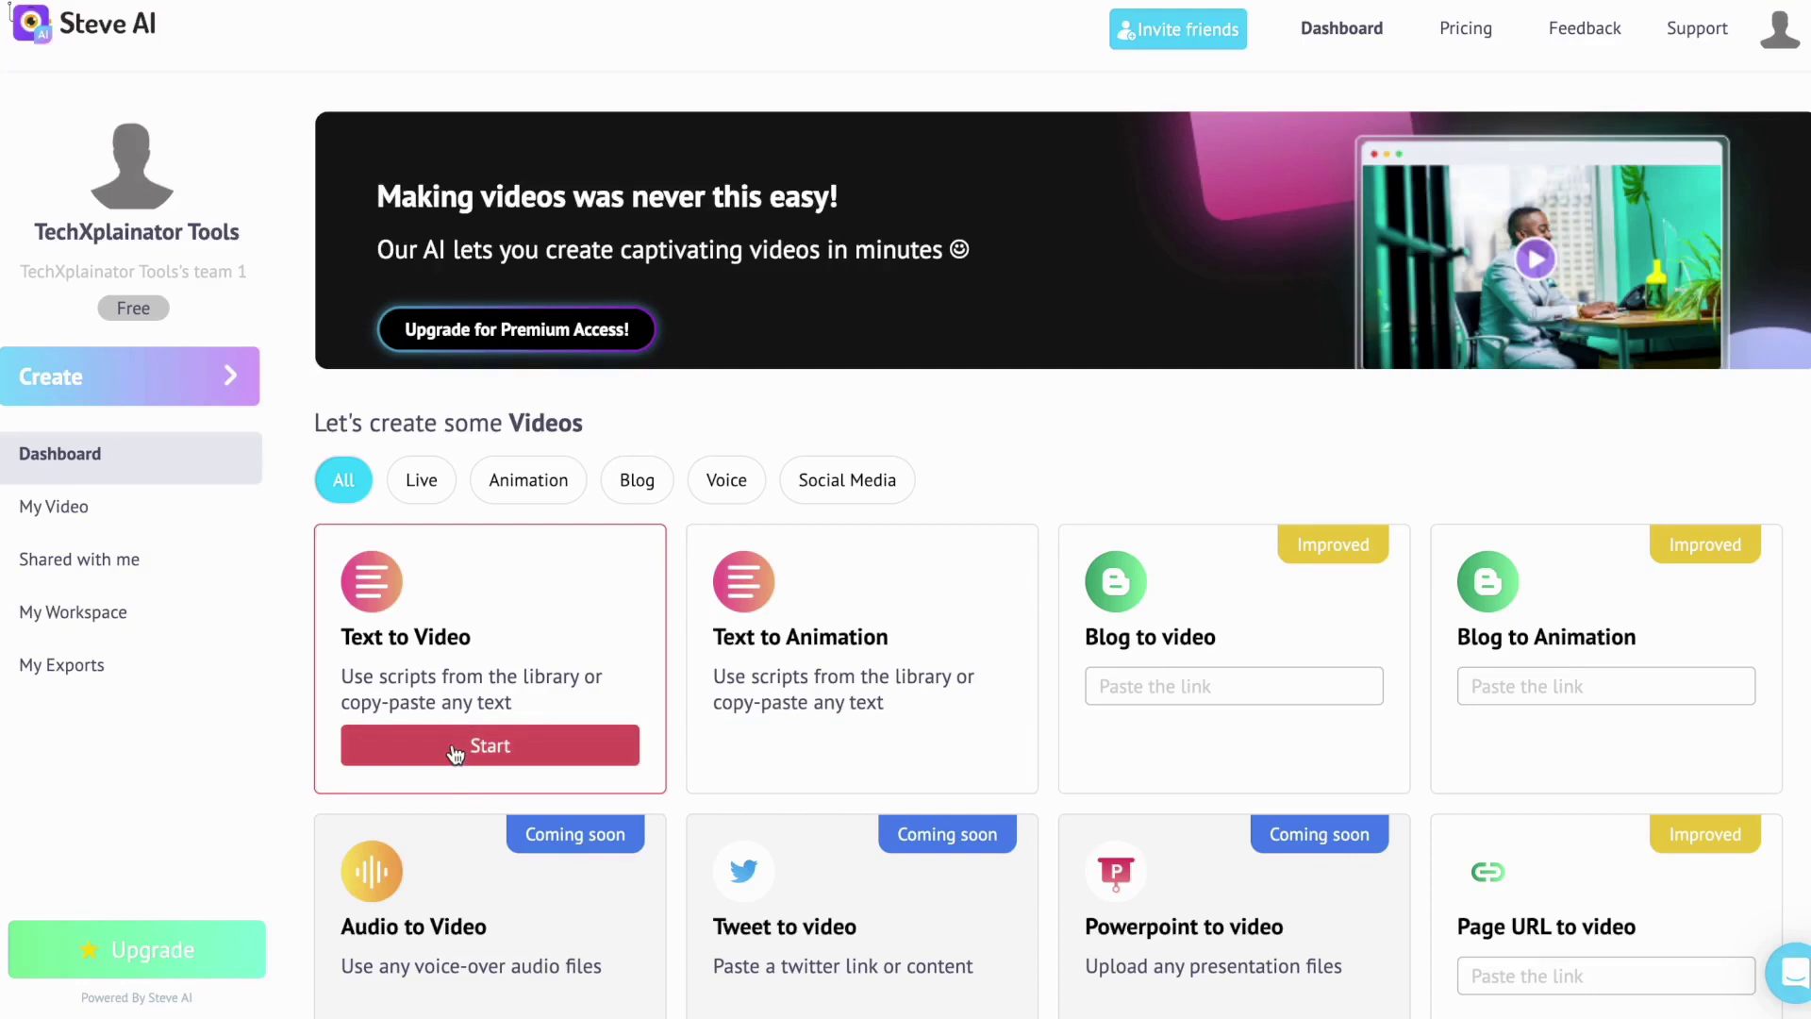
- Start a Text to Video project and dismiss the Auto generate script prompt, leaving Scene 1 empty
left_click(454, 748)
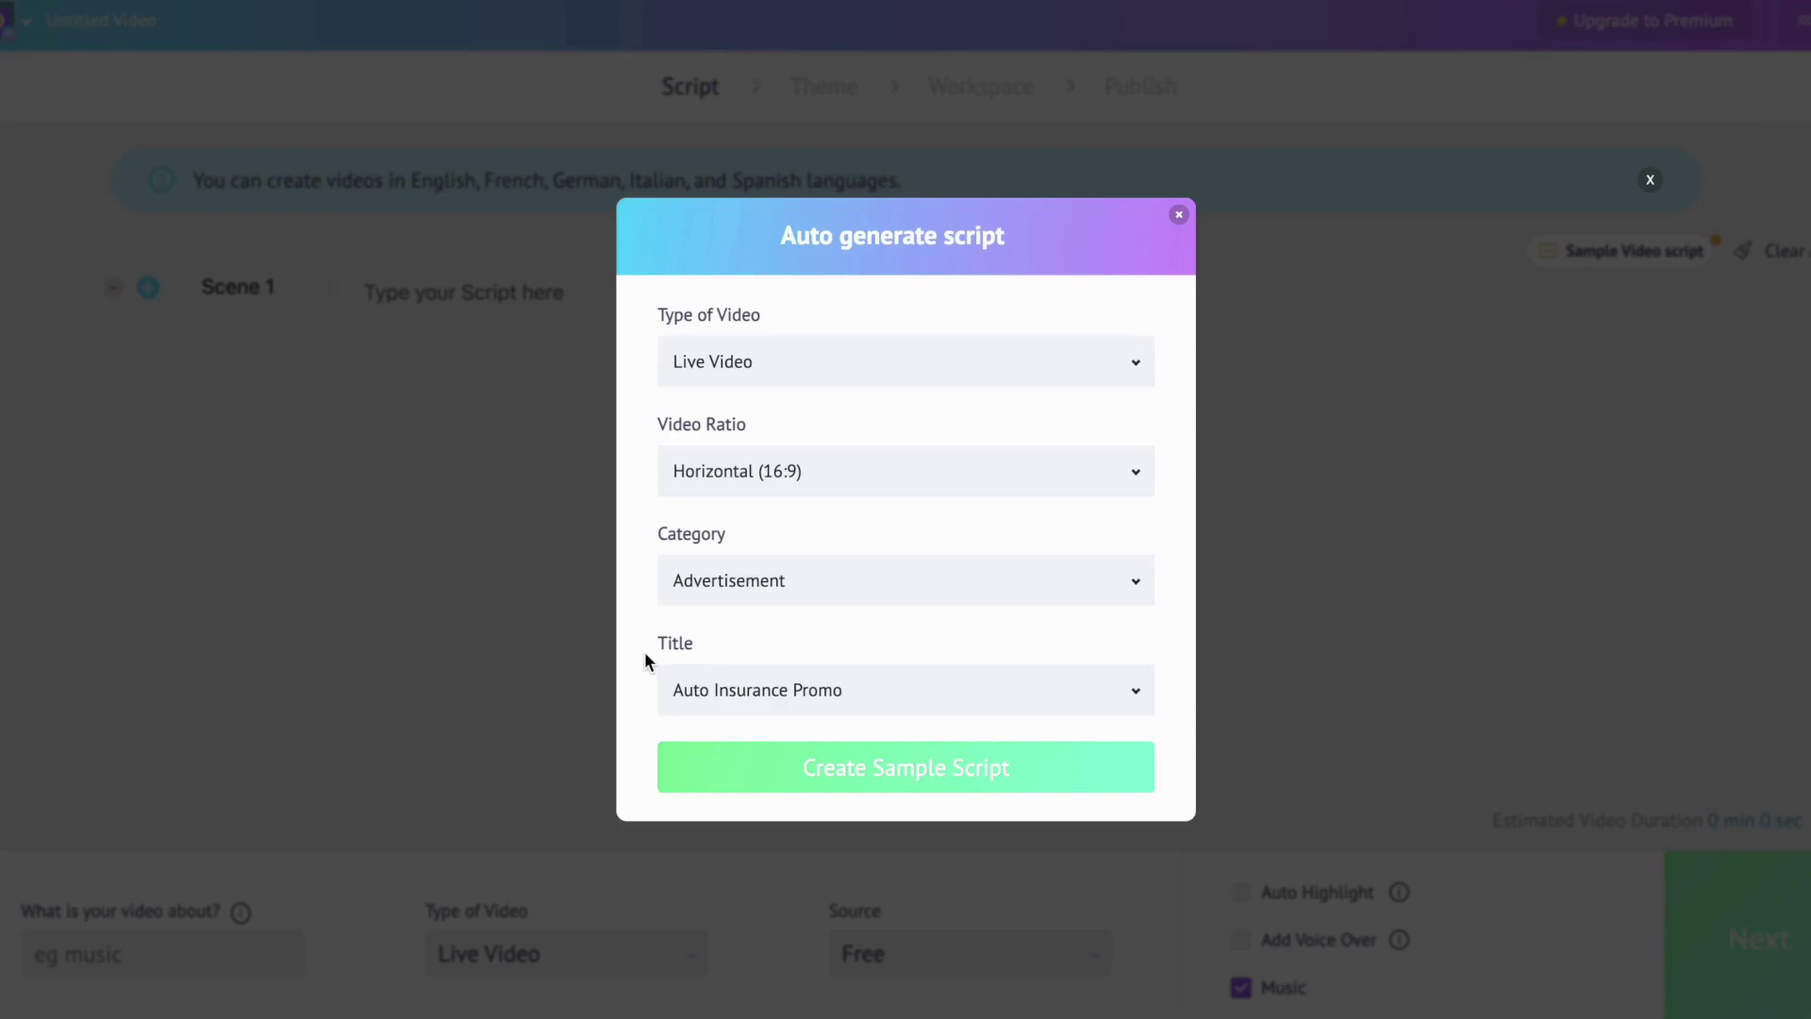
left_click(1178, 219)
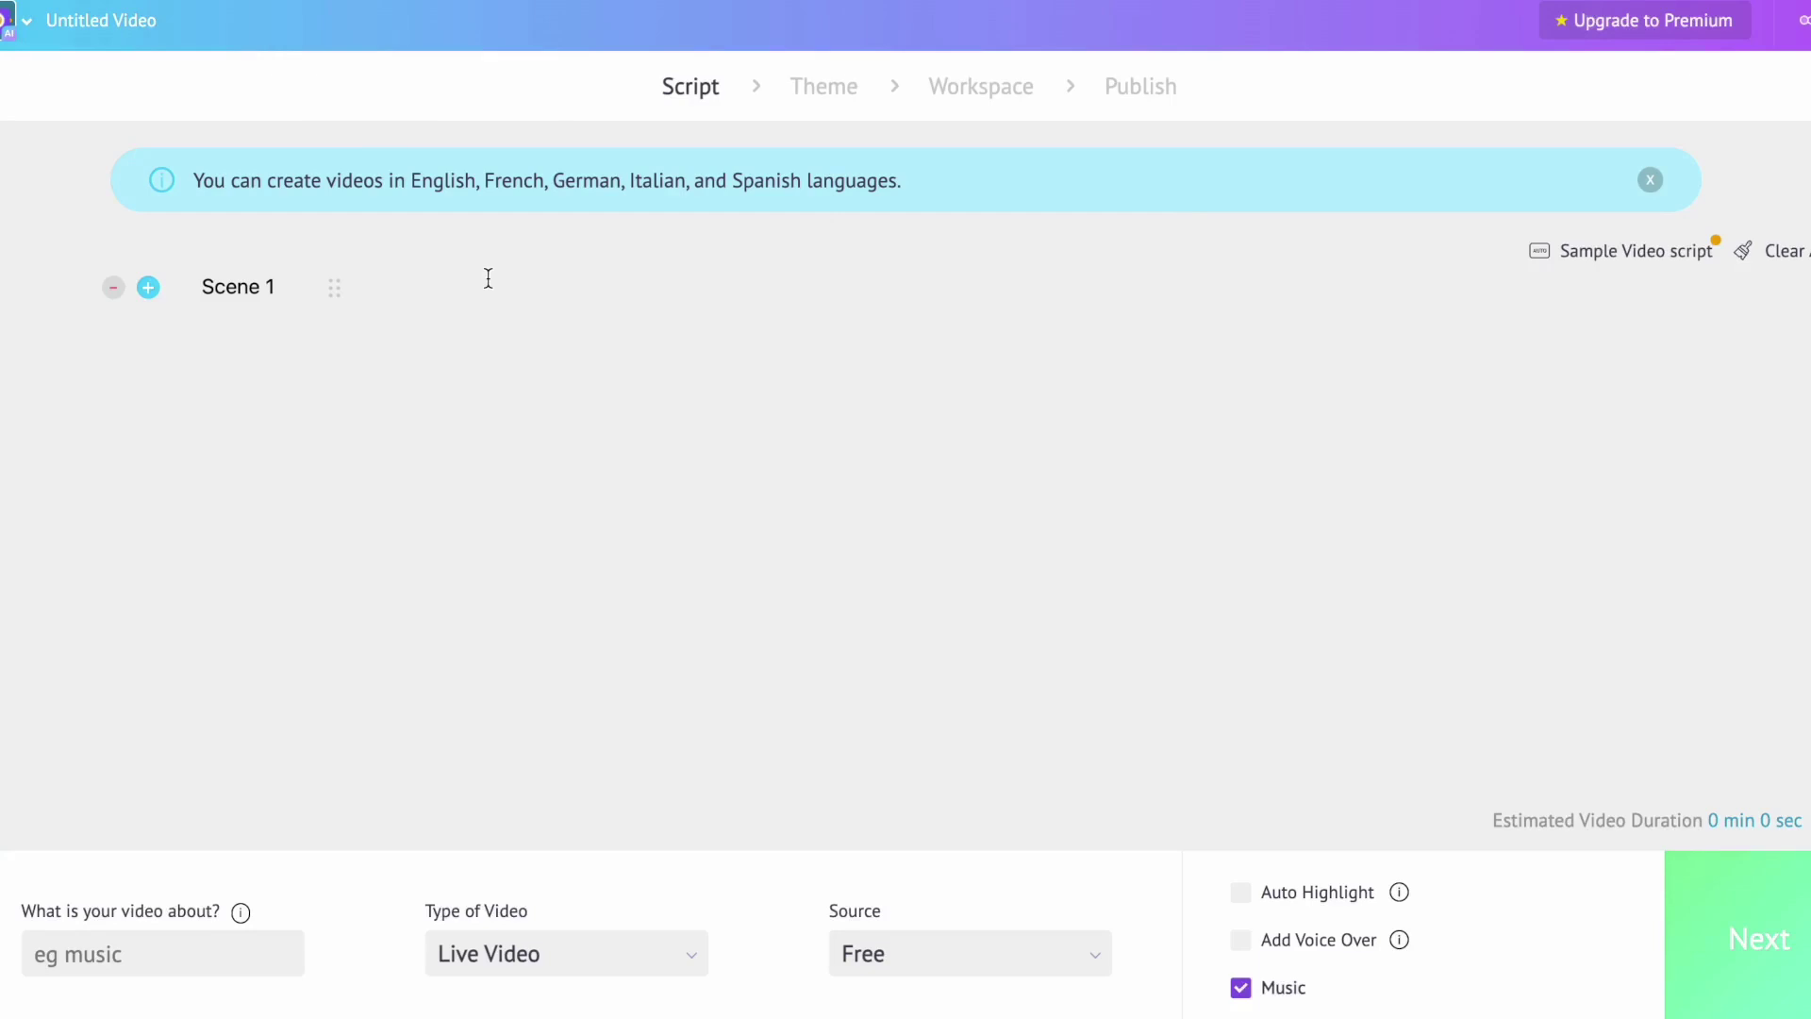
- Paste the eight-scene script and bold '5 steps' and 'Prioritize and plan:'
type("Time is precious, and it's time to take control! Follow these 5 steps to avoid wasting time and boost productivity: Prioritize and plan: Identify important tasks, create a to-do list, and allocate specific time slots for each. Set realistic goals and deadlines: Break tasks into manageable chunks and assign reasonable timeframes. Avoid procrastination: Use techniques like the Pomodoro Technique which involves involves working for a set amount of time (like 25 minutes) and then taking a short 5-minute break. Minimize distractions: Turn off notifications, find a quiet workspace, and use tools to block distracting websites or apps. Delegate and say no: Delegate tasks when possible and learn to say no to requests that don't align with your priorities. For more inspirational videos, like and subscribe.")
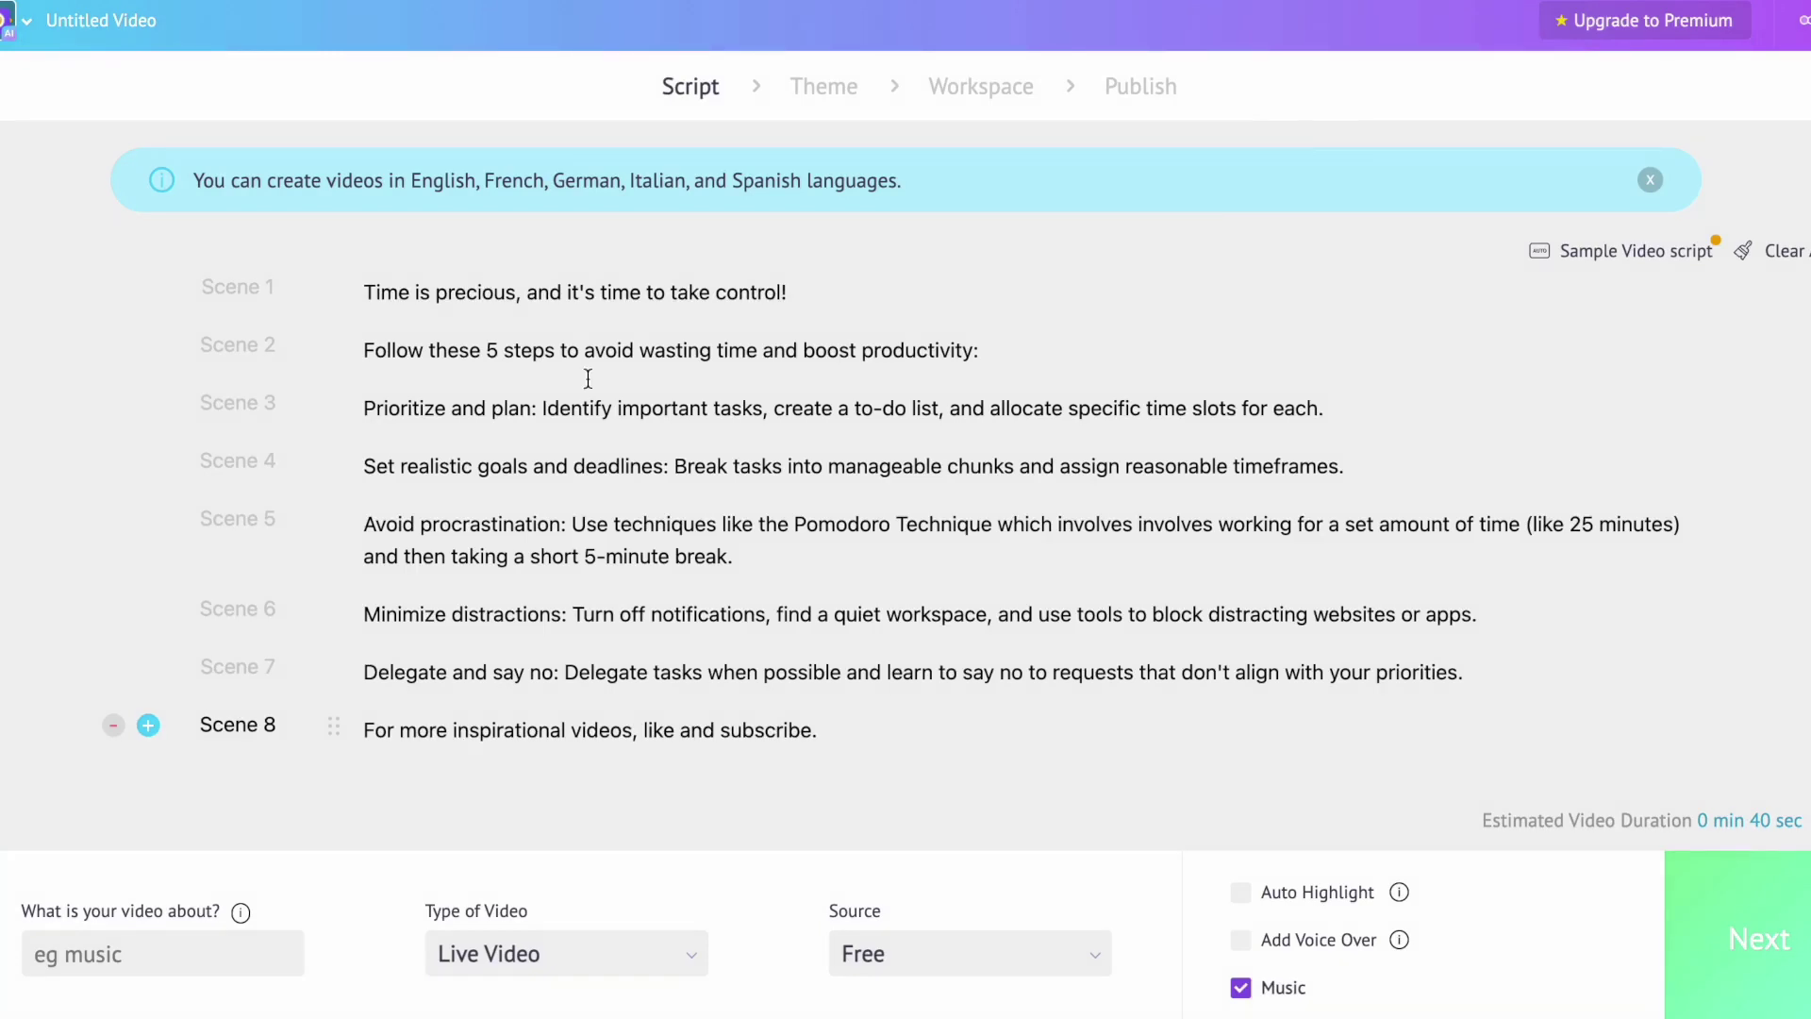
left_click_drag(487, 351, 558, 348)
key("ctrl+b")
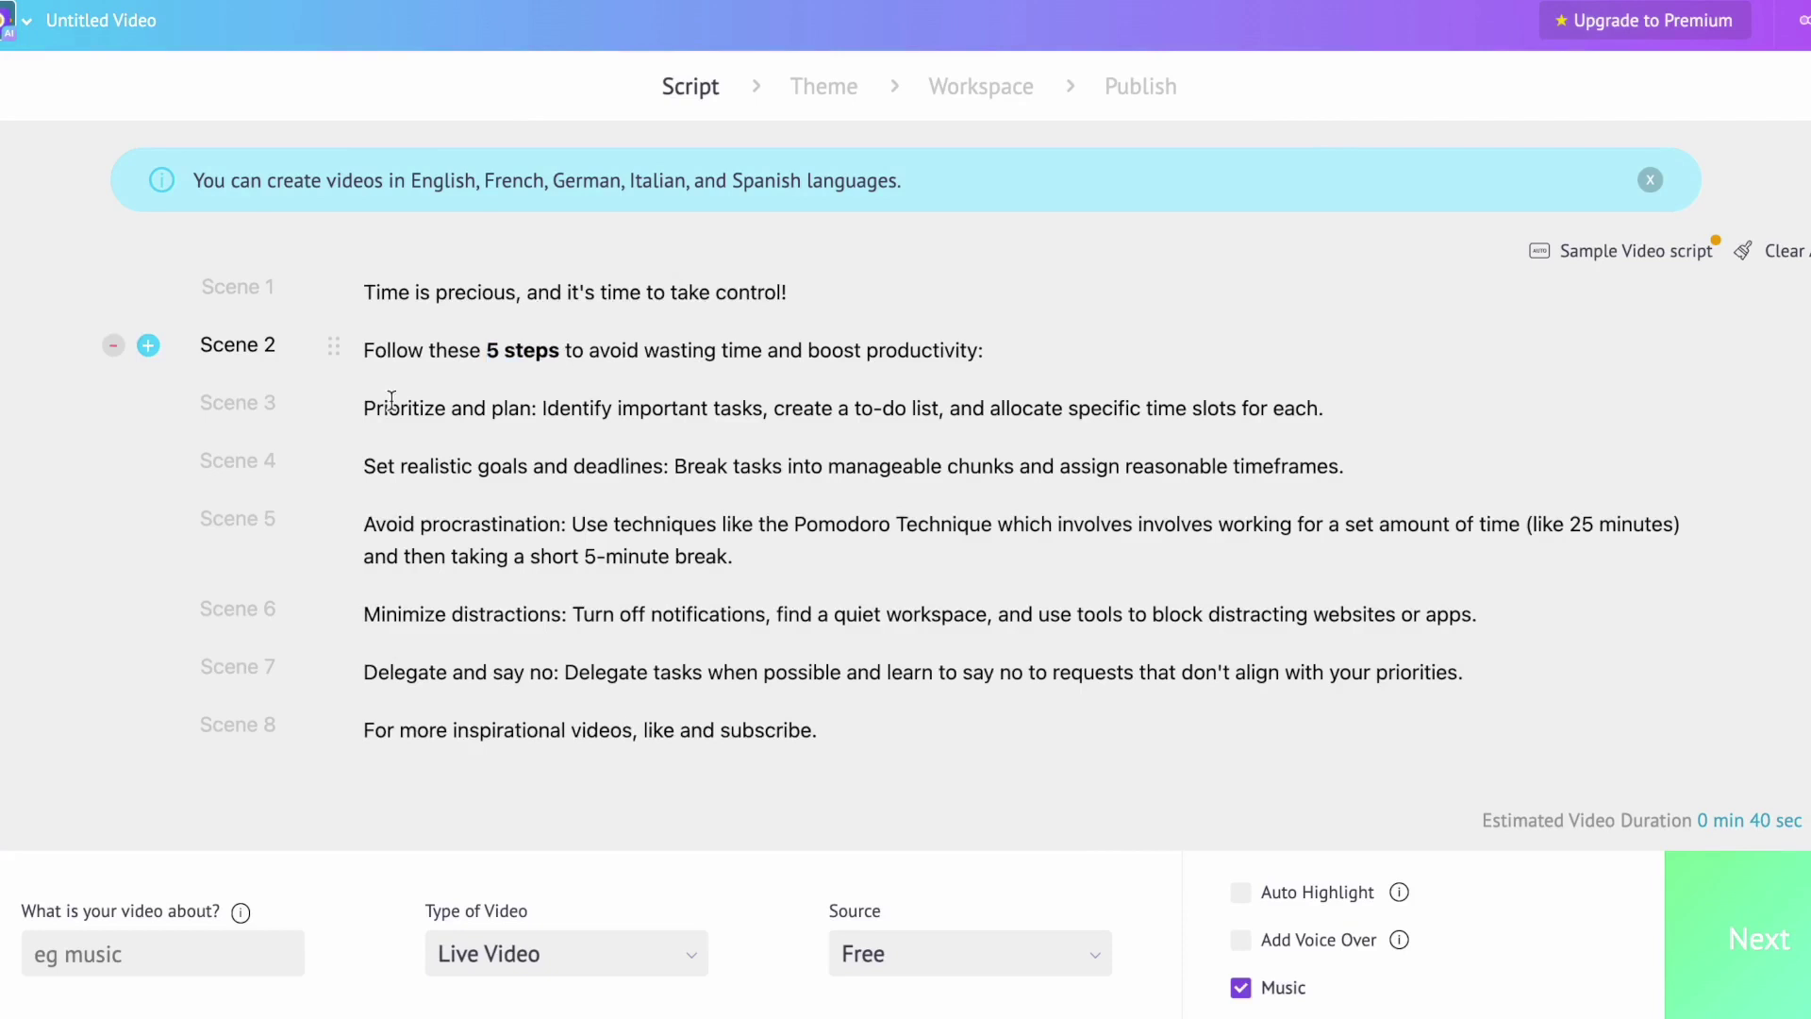
left_click_drag(364, 409, 540, 408)
key("ctrl+b")
- Bold 'realistic goals', 'procrastination', 'distractions' and 'Delegate' in scenes 4 to 7
left_click_drag(402, 468, 537, 467)
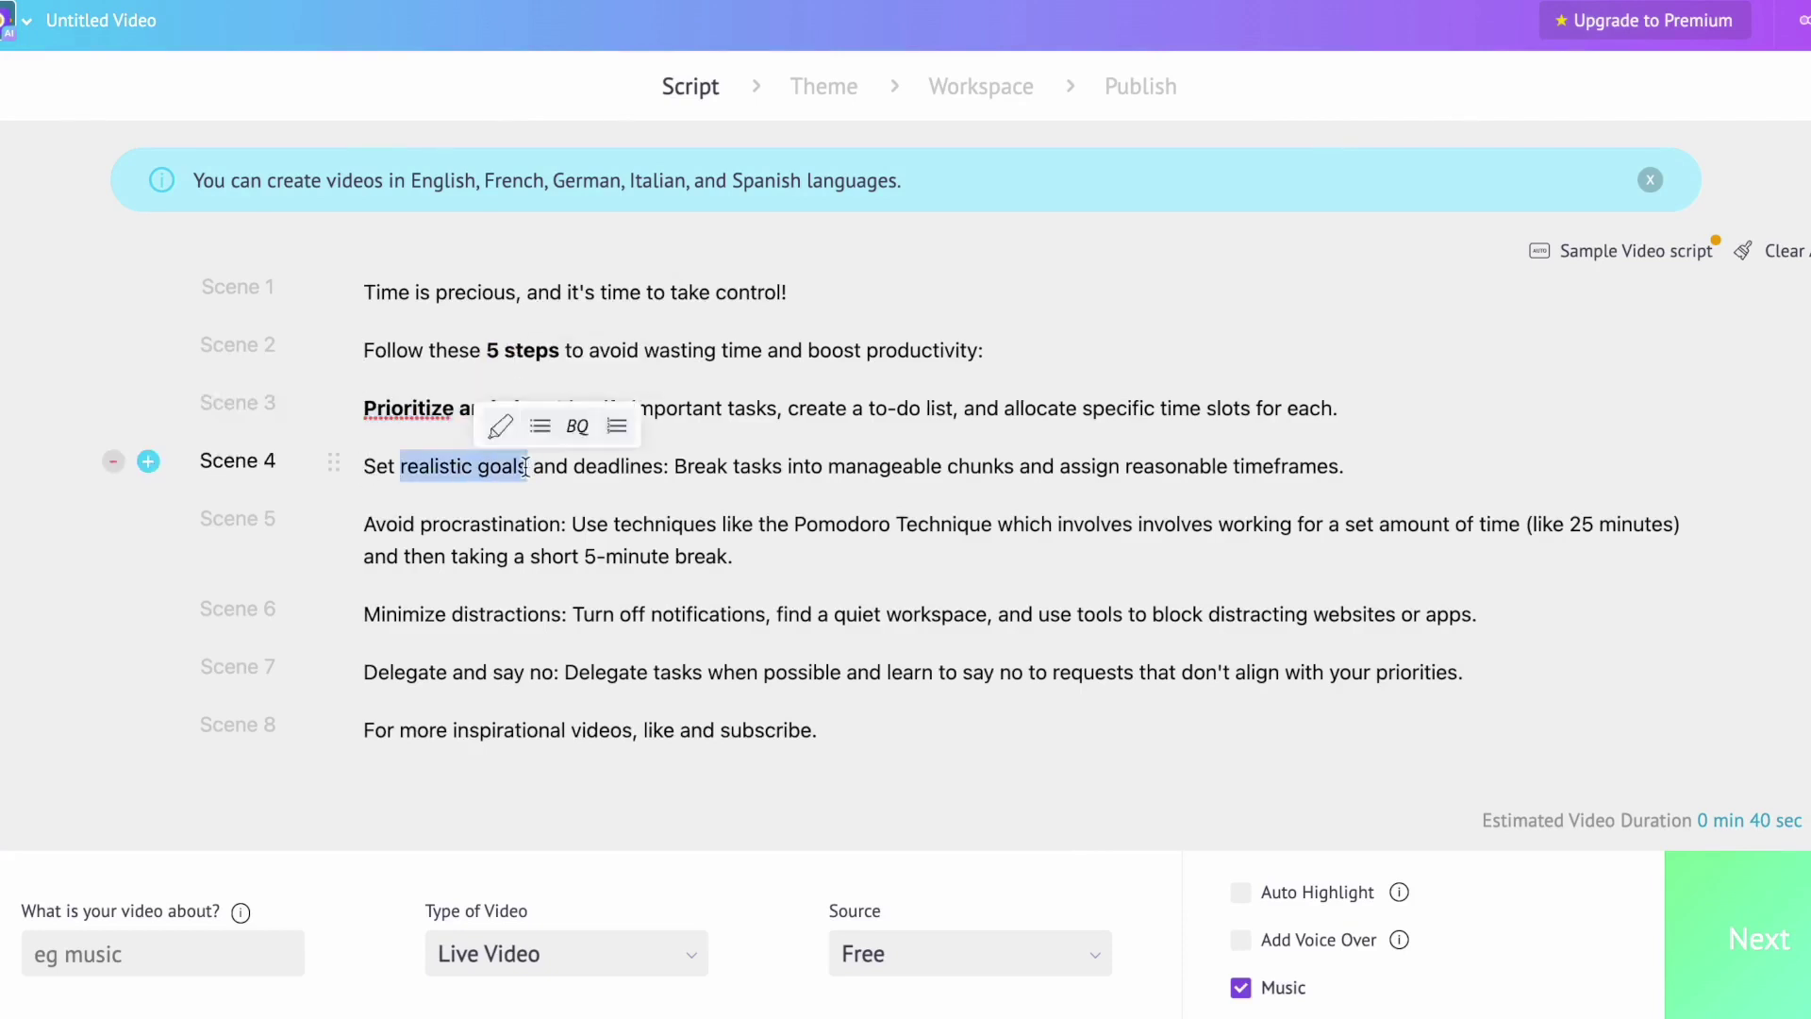
key("ctrl+b")
left_click_drag(420, 524, 564, 524)
key("ctrl+b")
left_click_drag(452, 615, 557, 618)
key("ctrl+b")
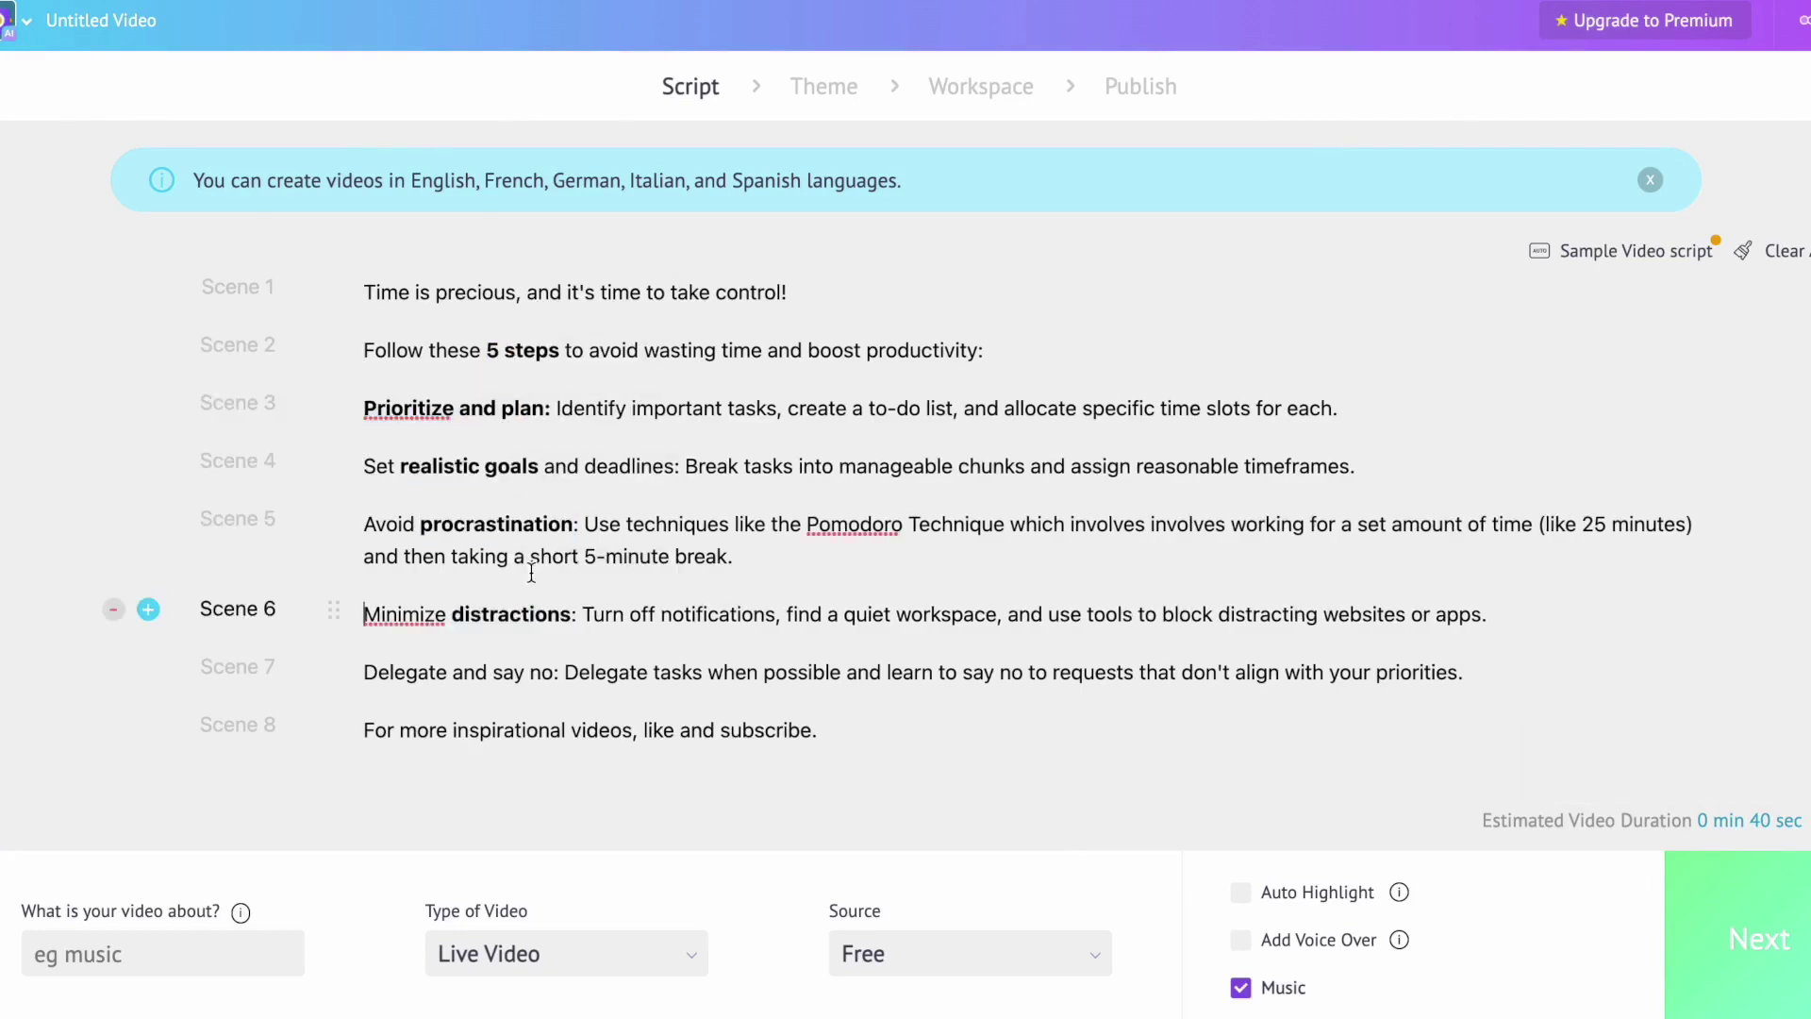
left_click_drag(364, 672, 453, 673)
key("ctrl+b")
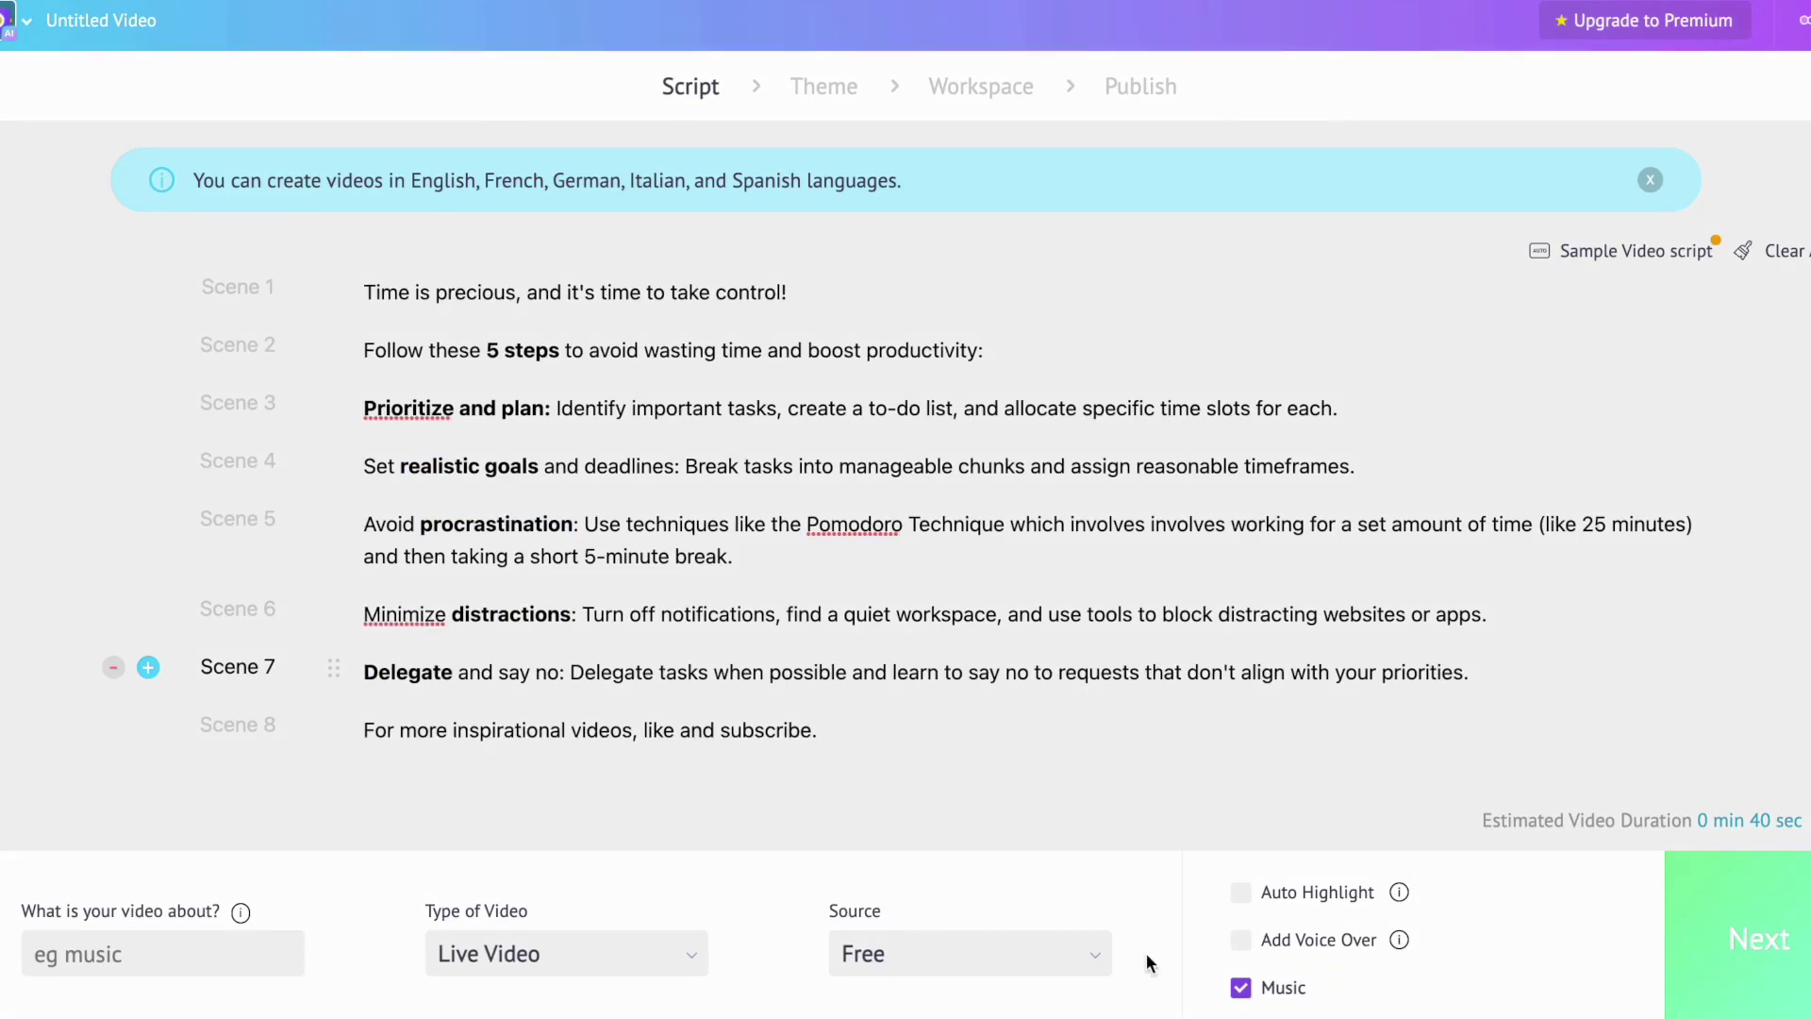
- Set the video topic to 'productivity' and generate a US English female Joanna voice-over
left_click(178, 948)
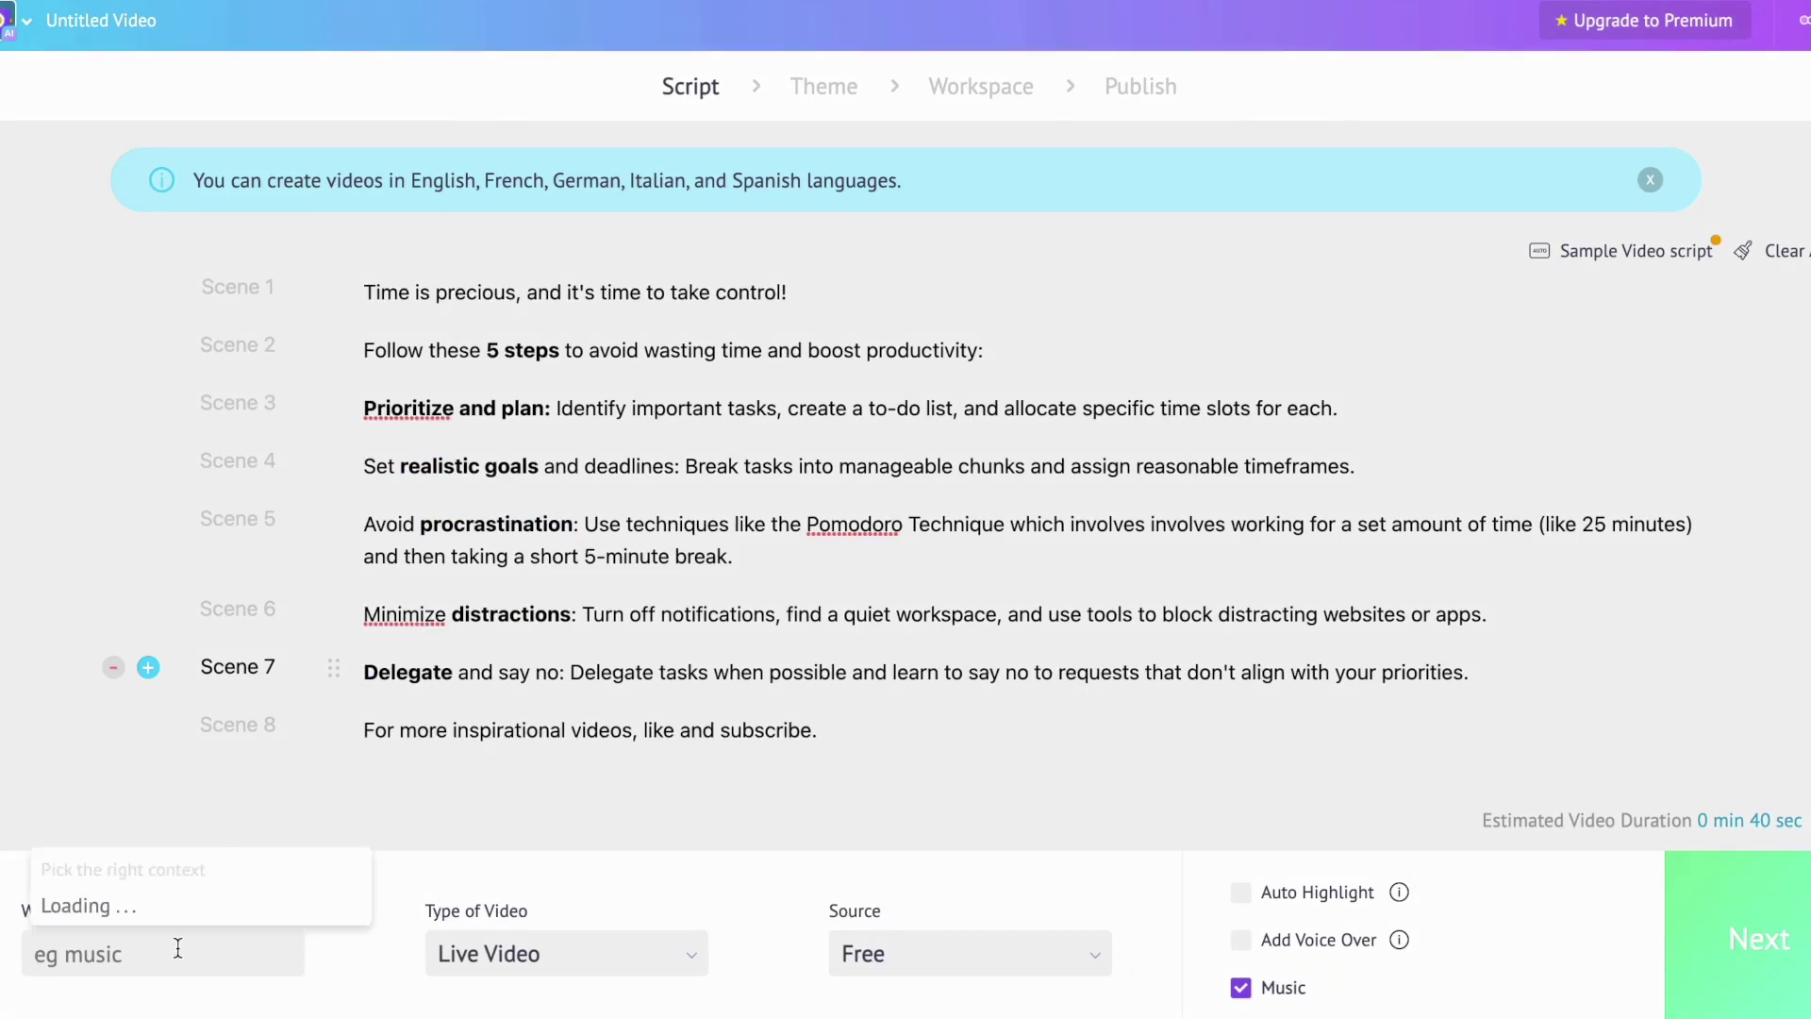
type("producti")
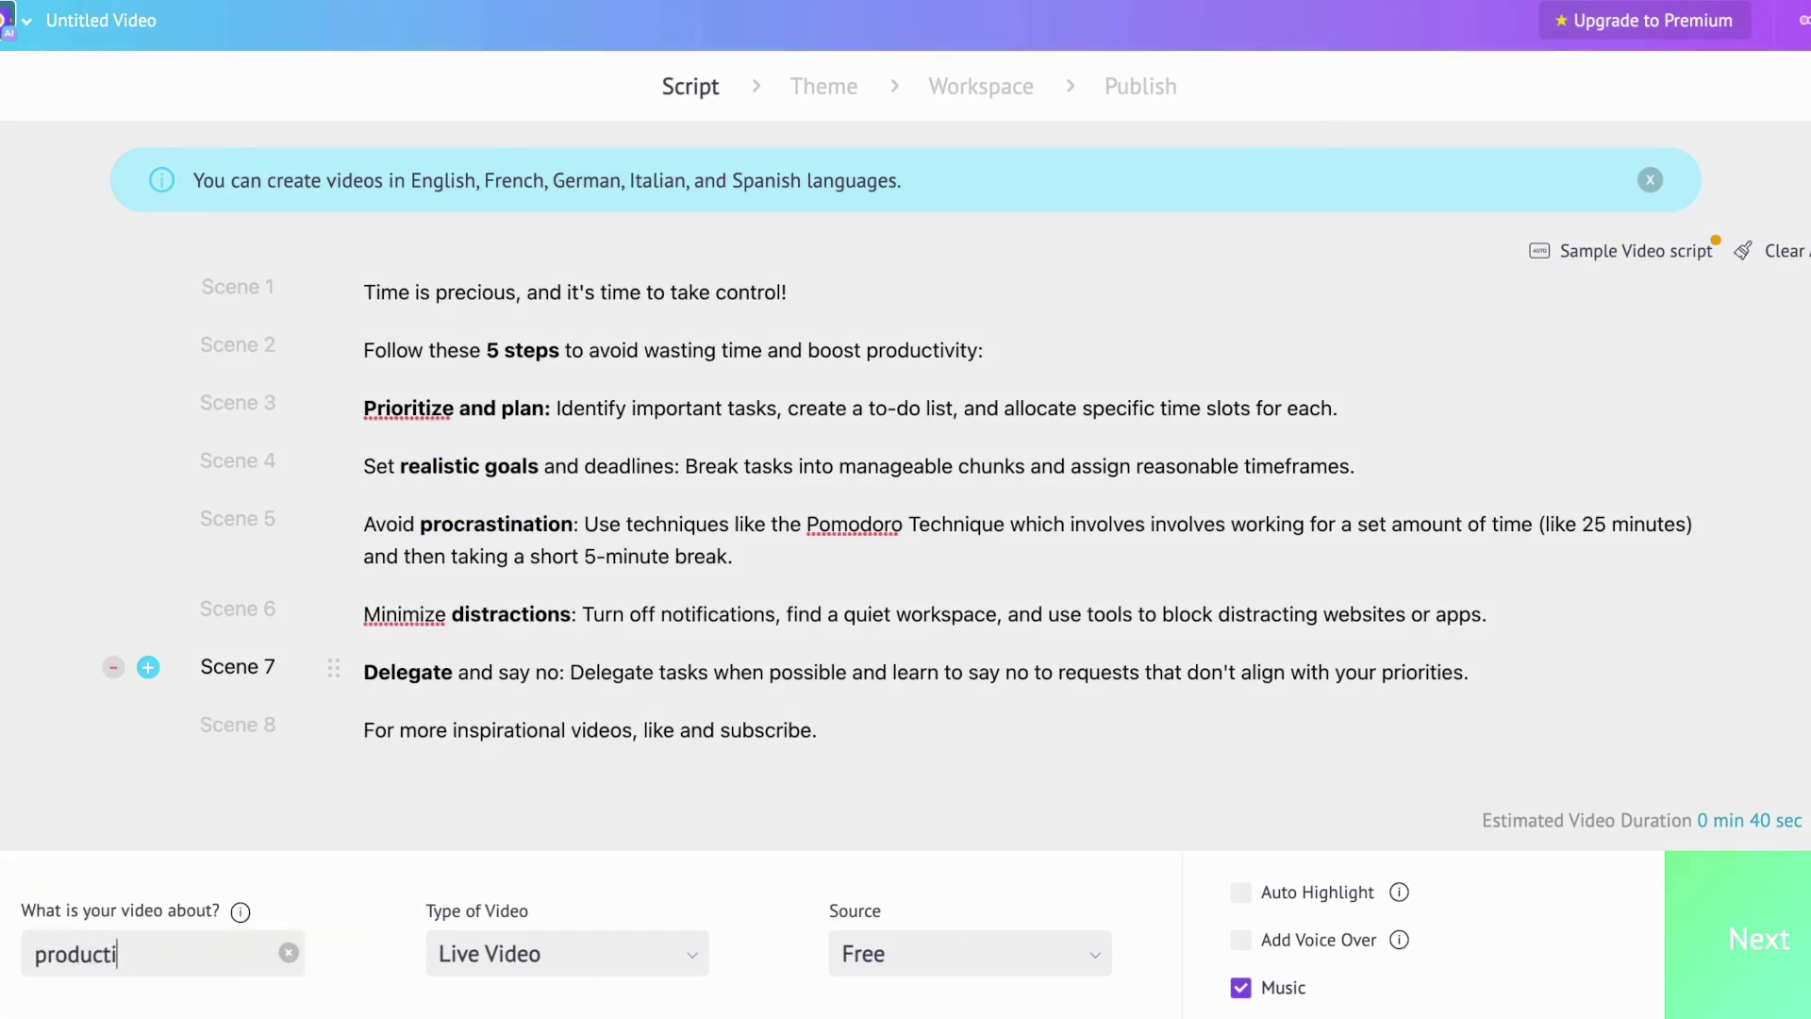
type("vity")
left_click(1241, 941)
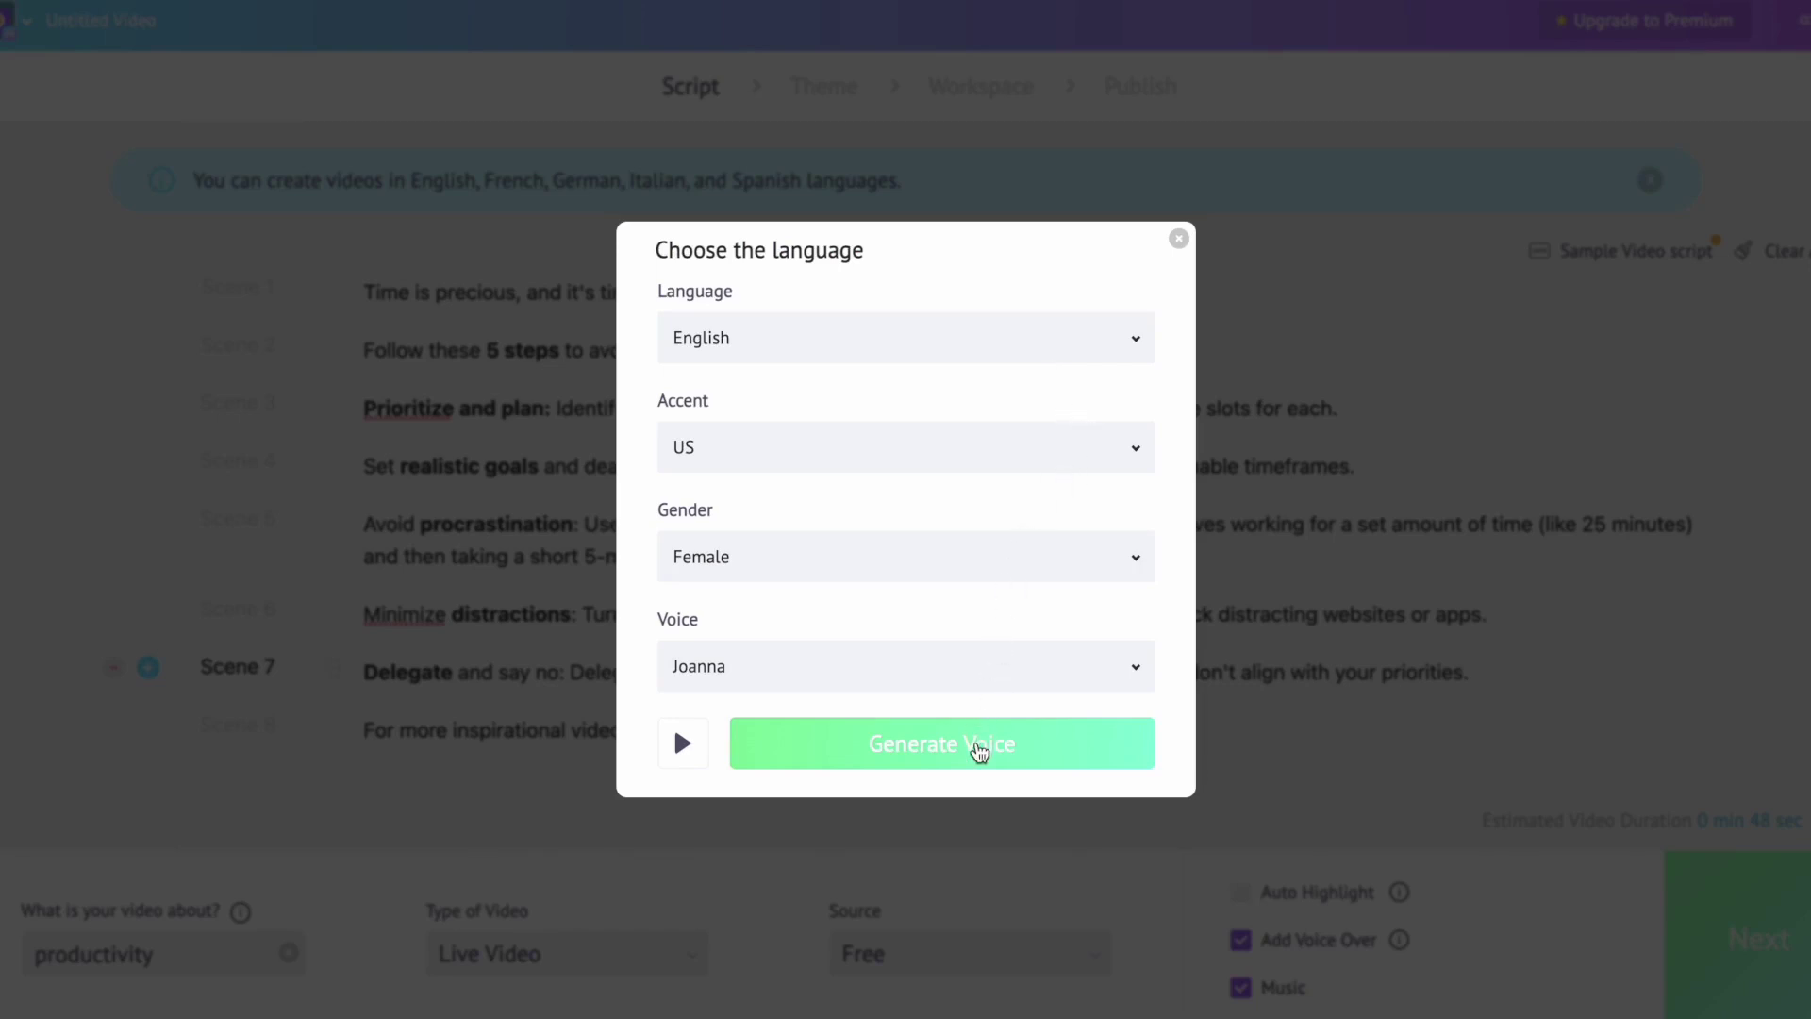
left_click(979, 750)
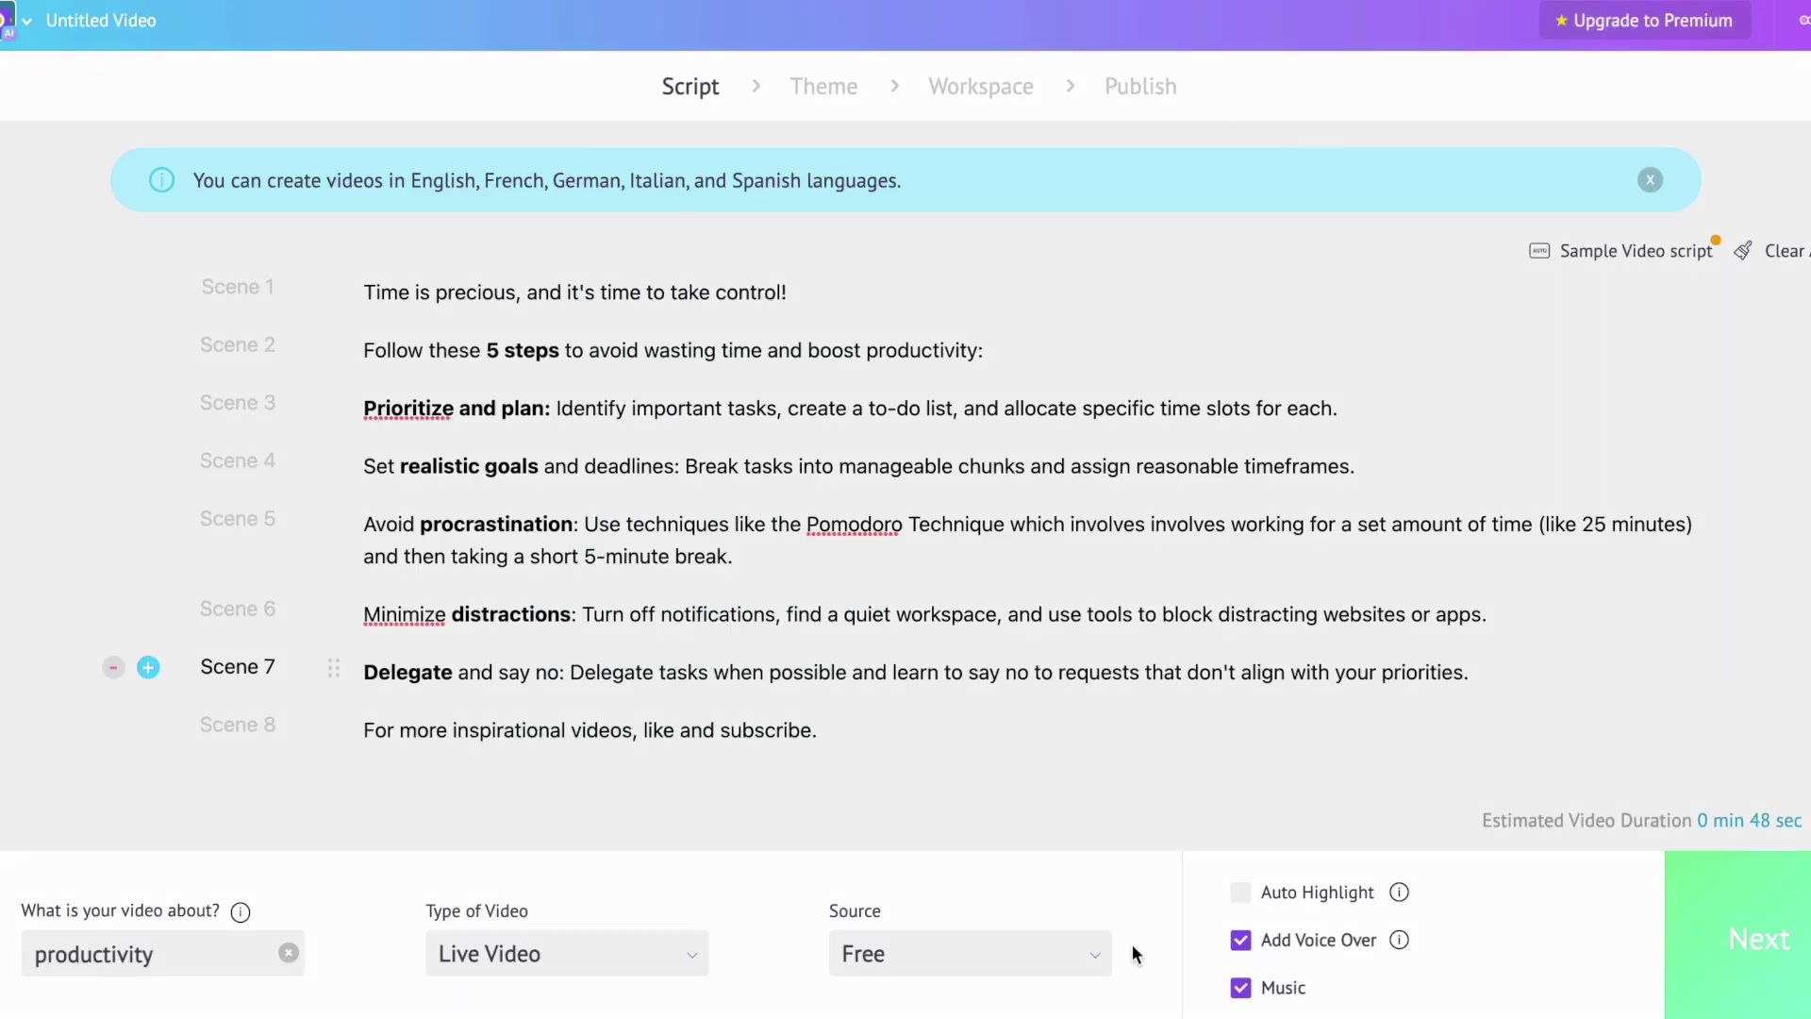
- On the Theme page, pick the bottom-right climate-change protest style to generate the 01:12 video
left_click(1770, 970)
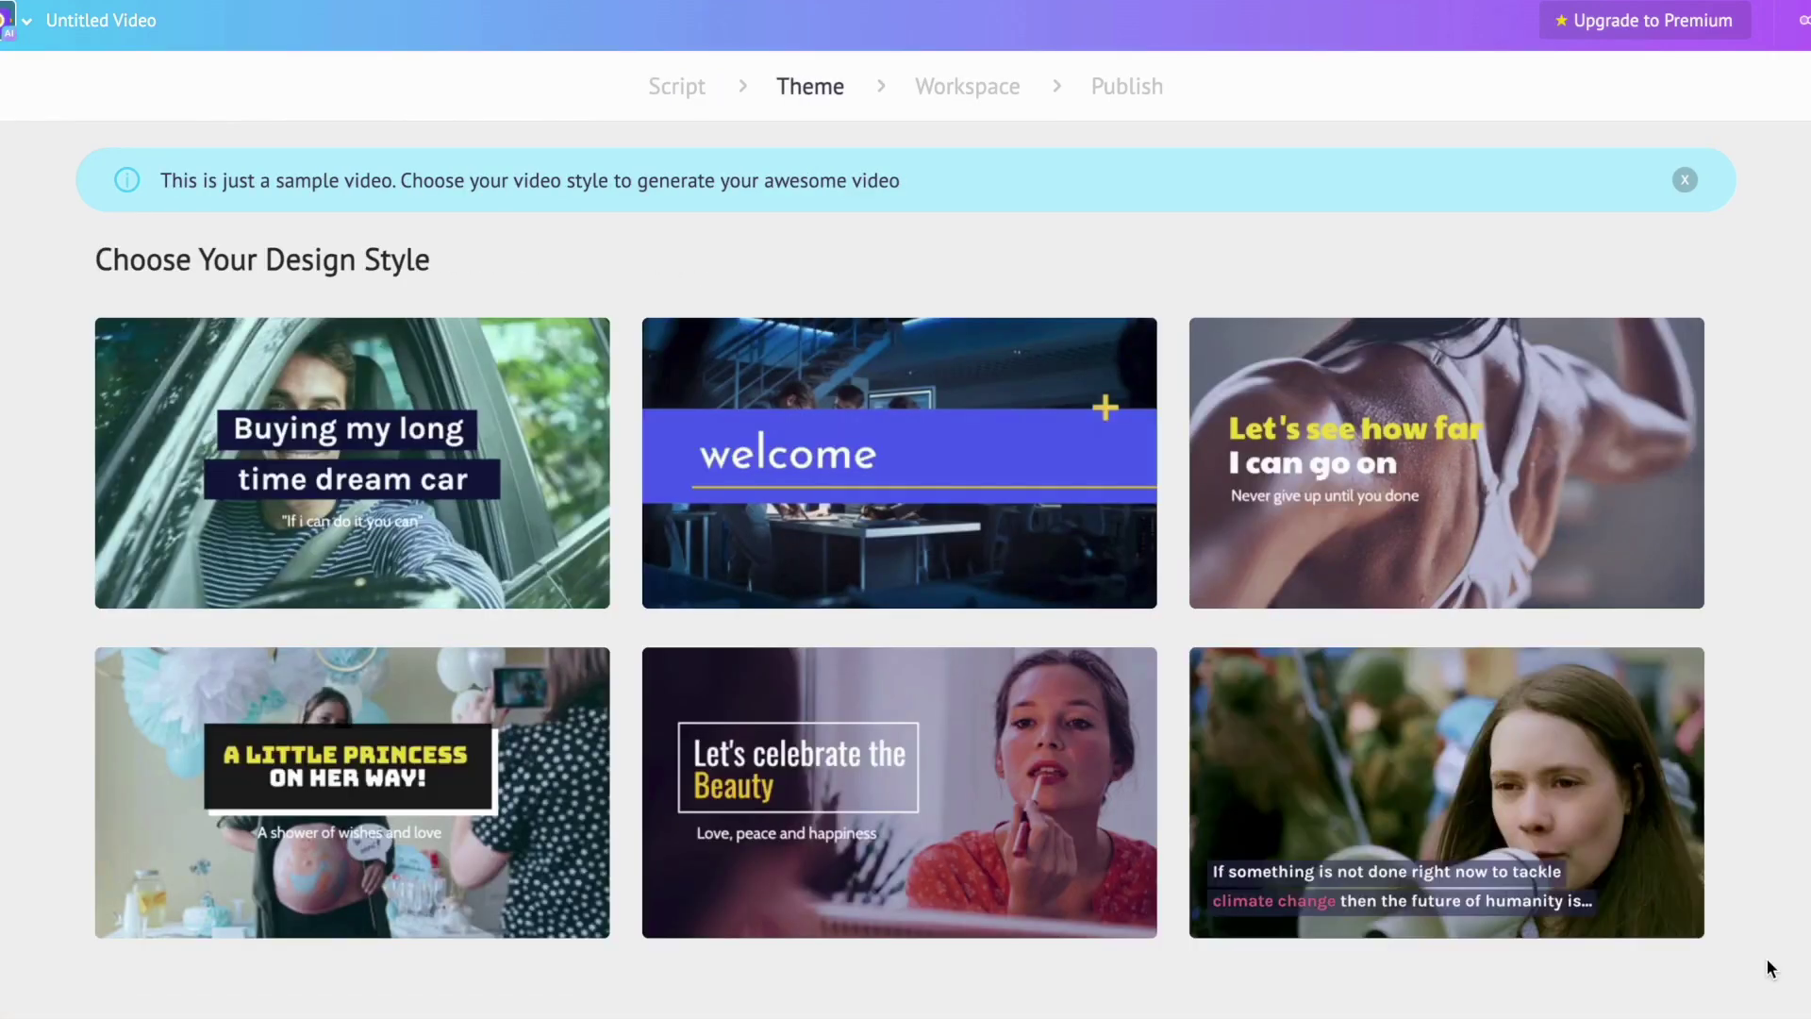
mouse_move(1443, 604)
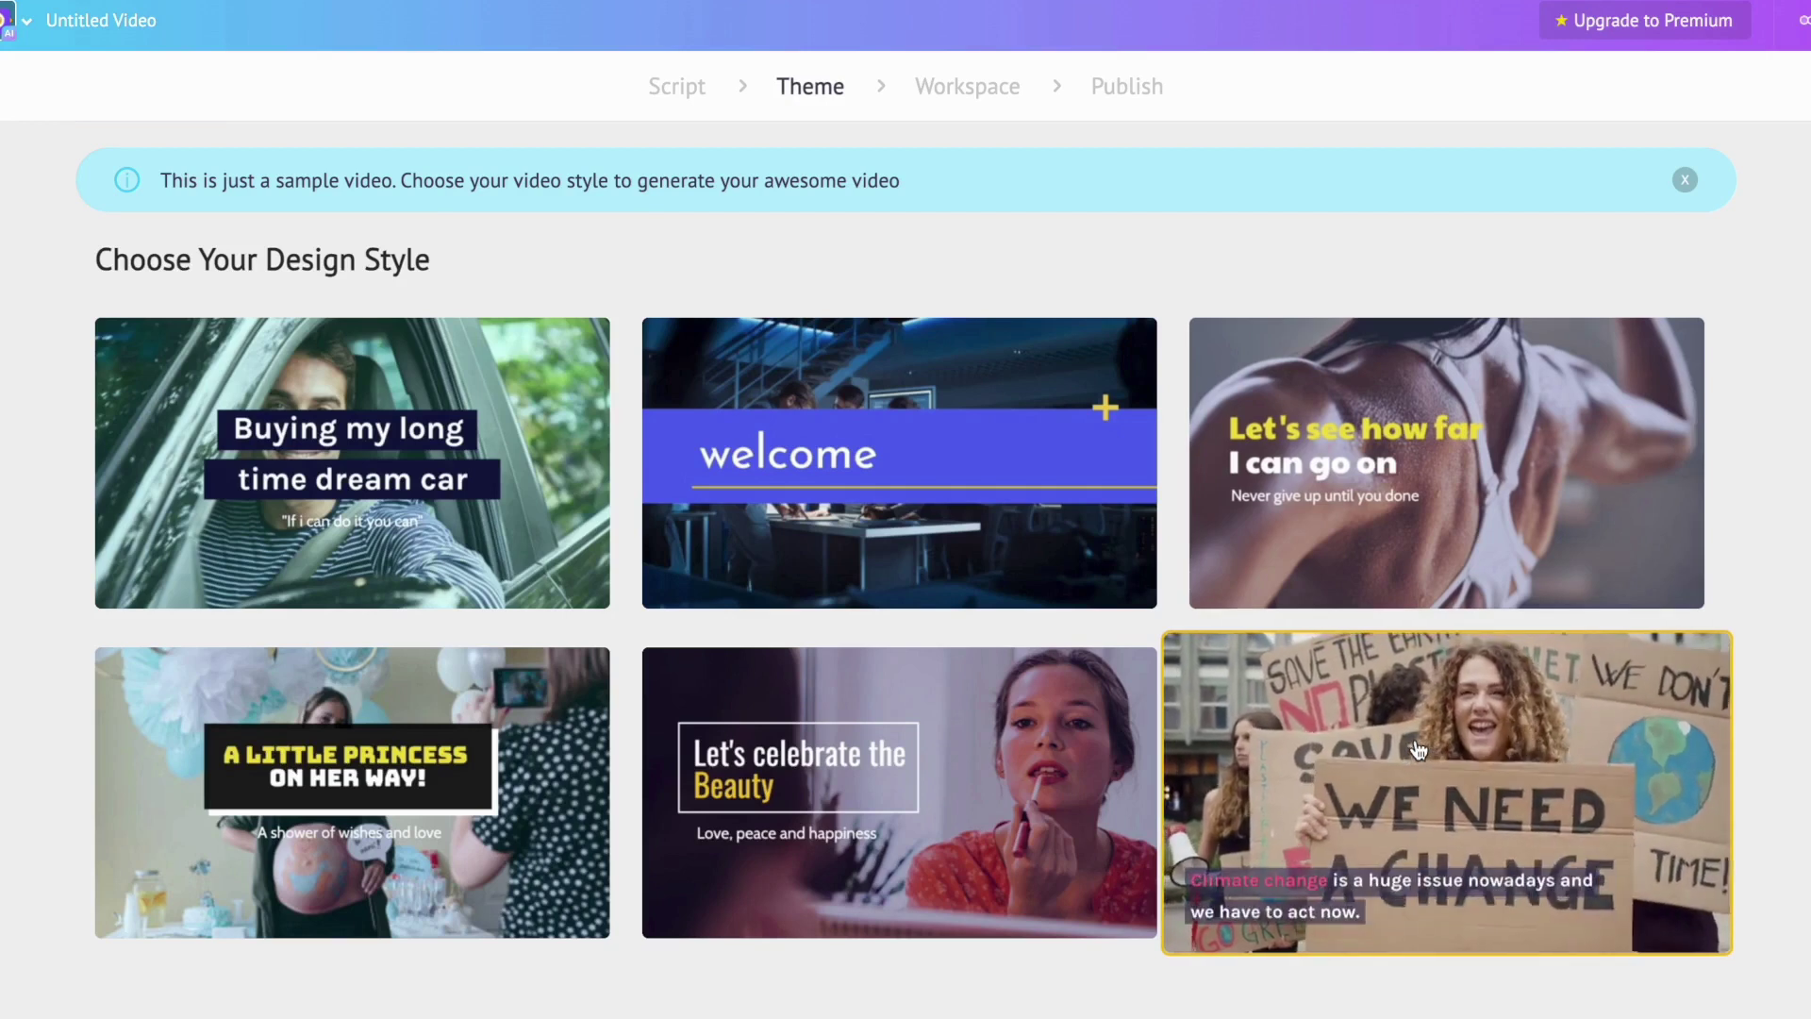
left_click(1430, 660)
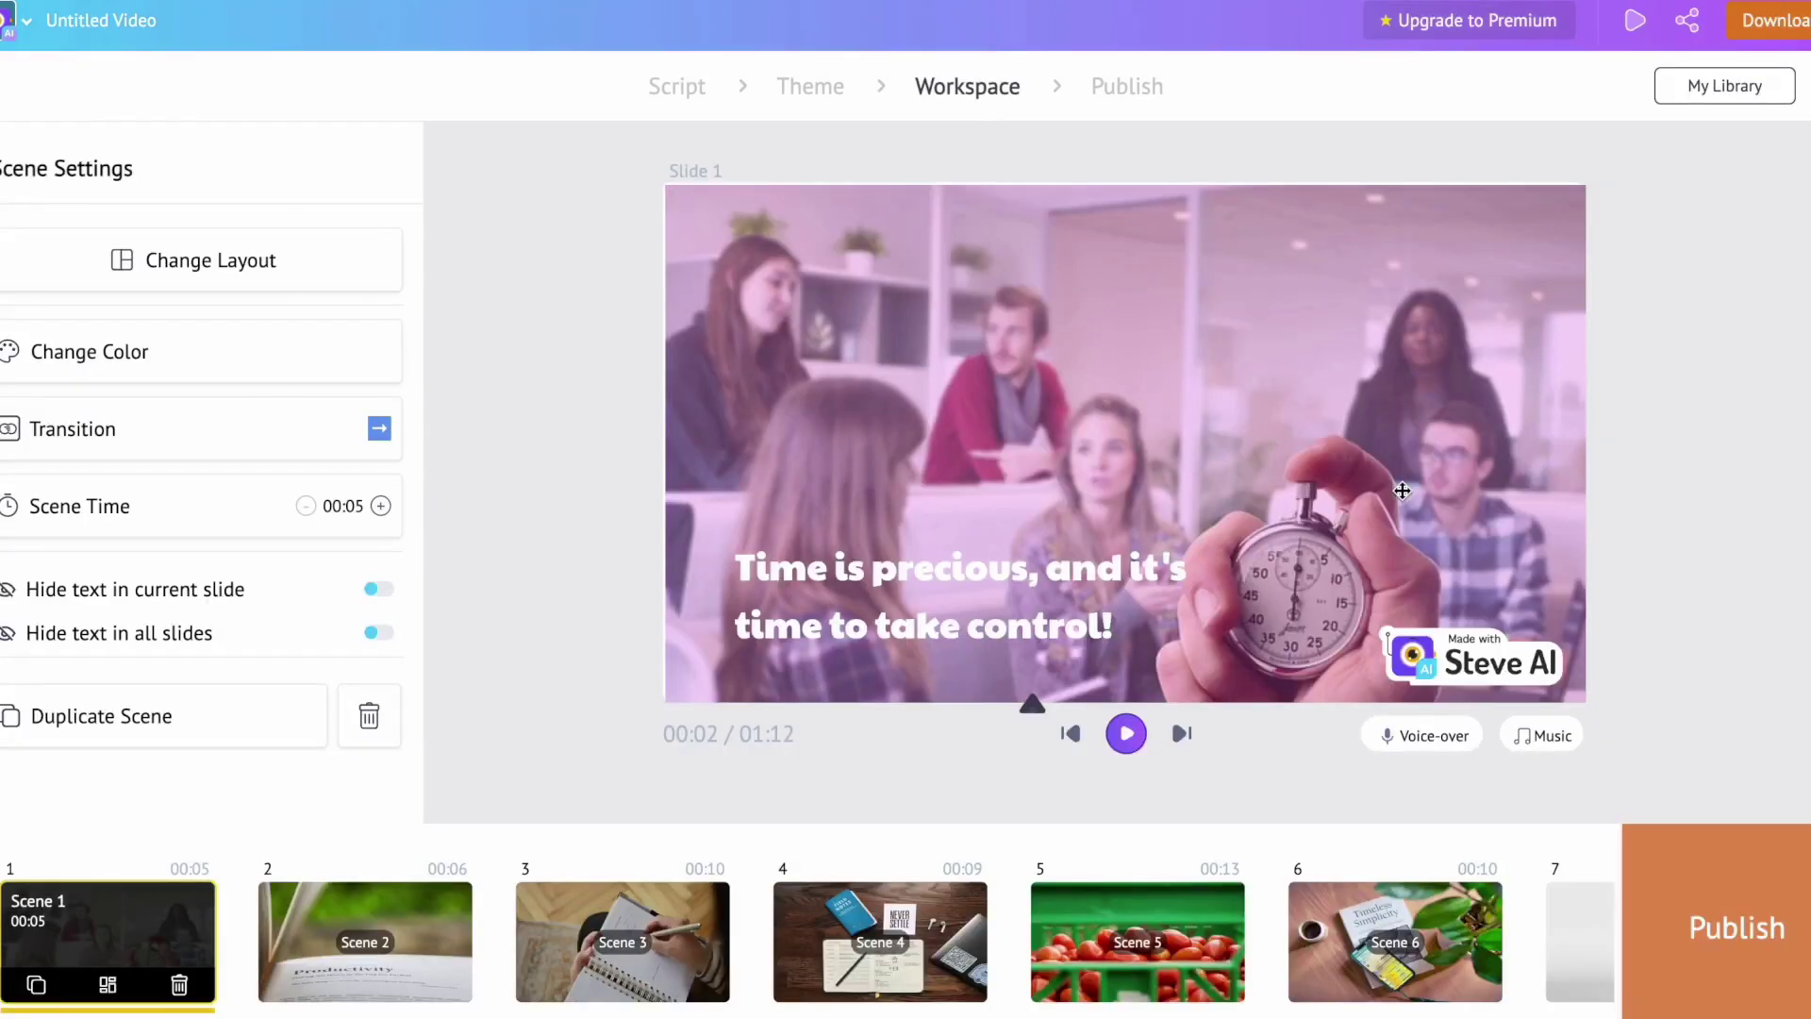
- Play and stop the preview, then open Scene 5, the 'Avoid procrastination' slide
left_click(1127, 734)
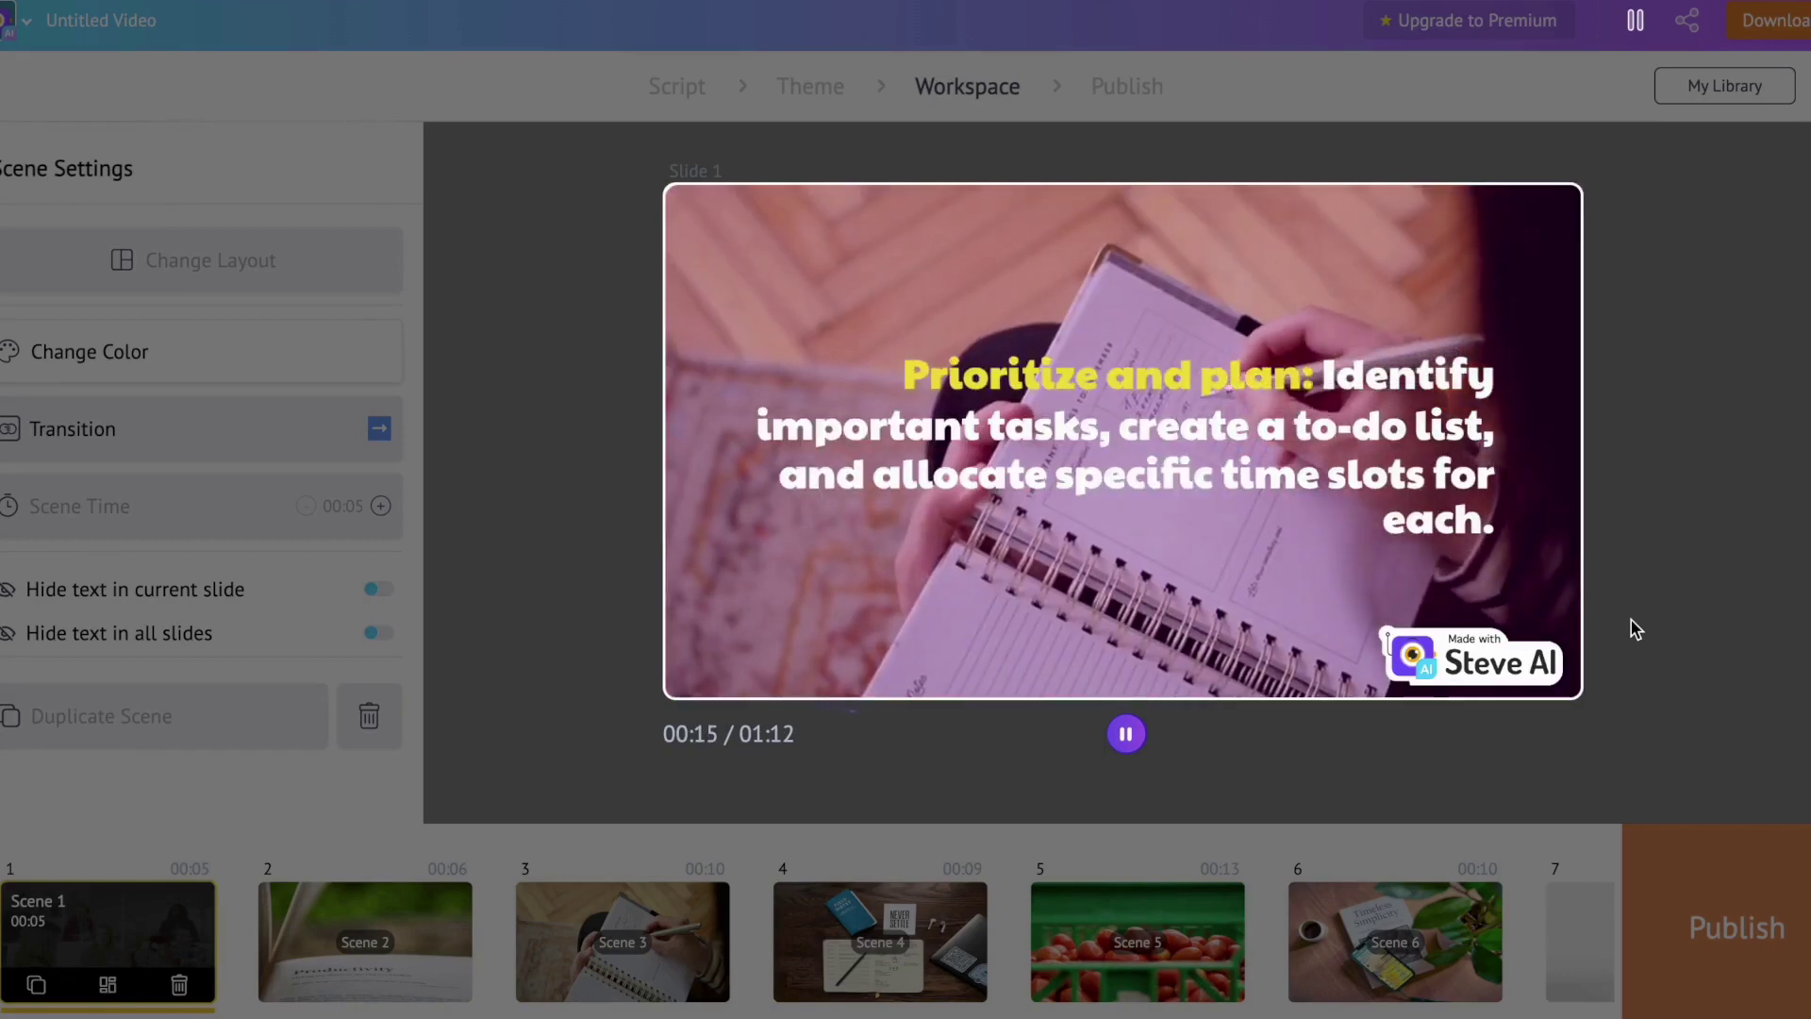
left_click(1632, 628)
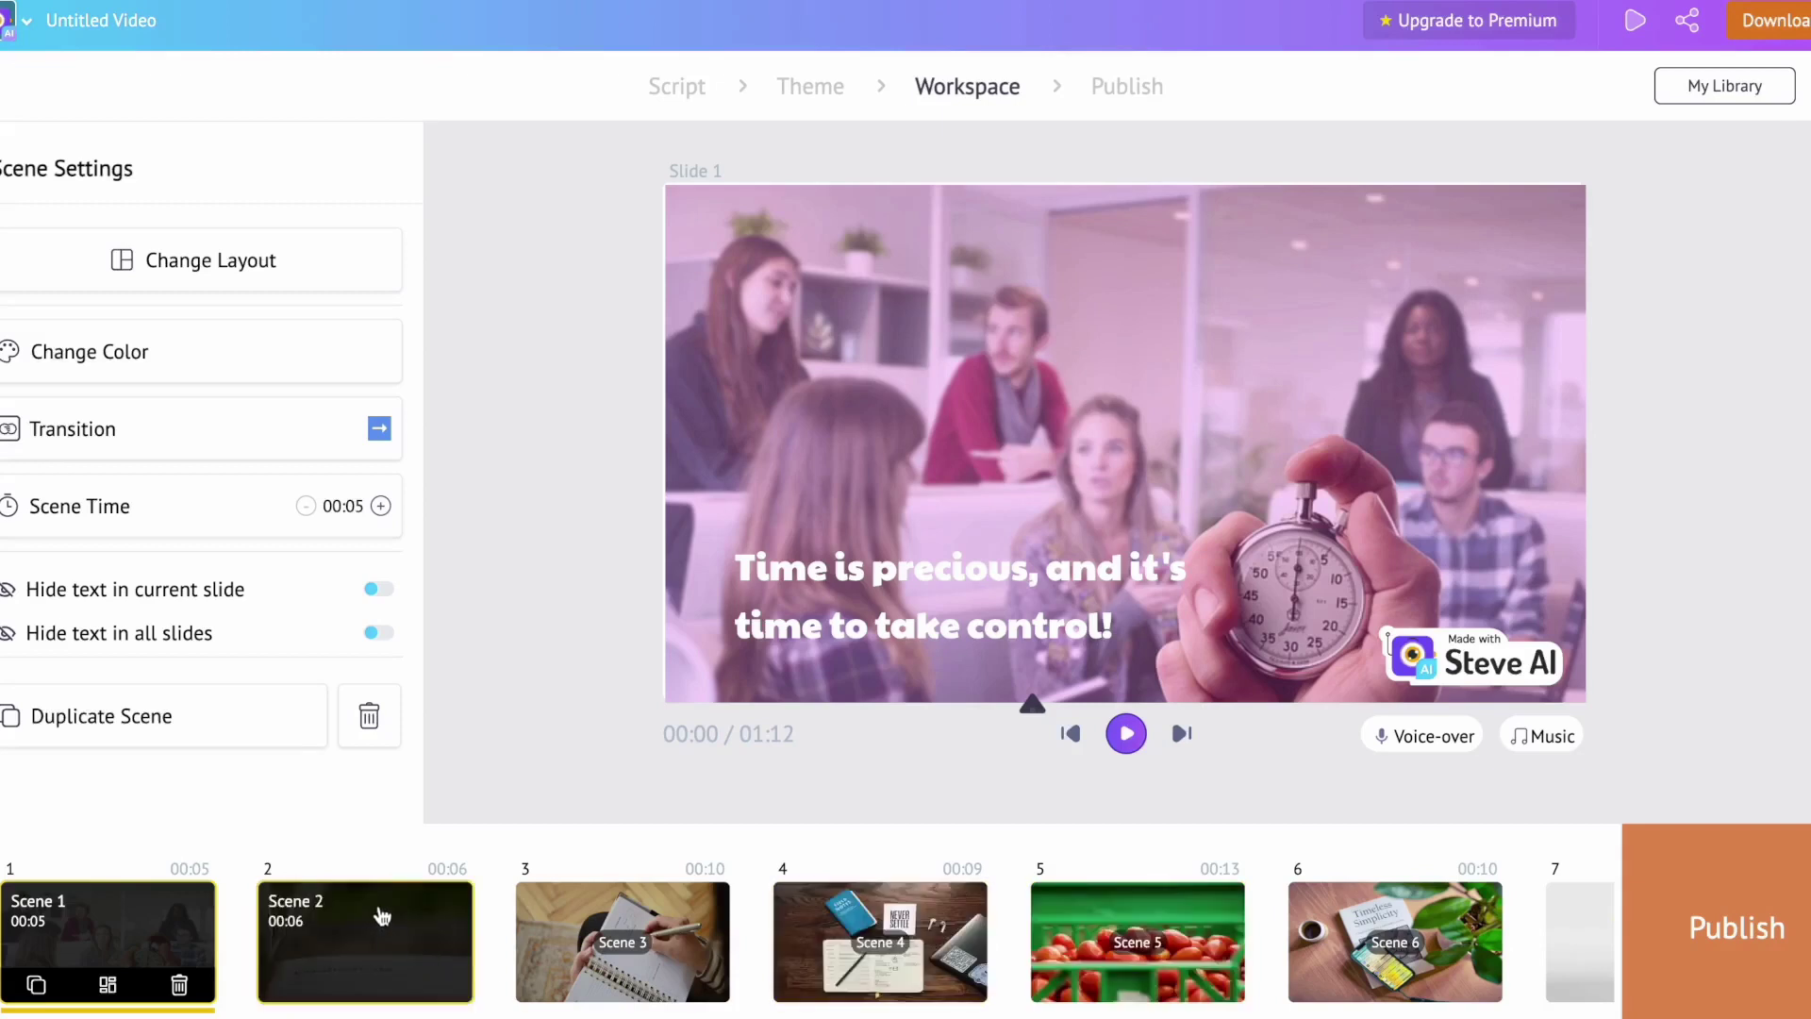
left_click(1125, 915)
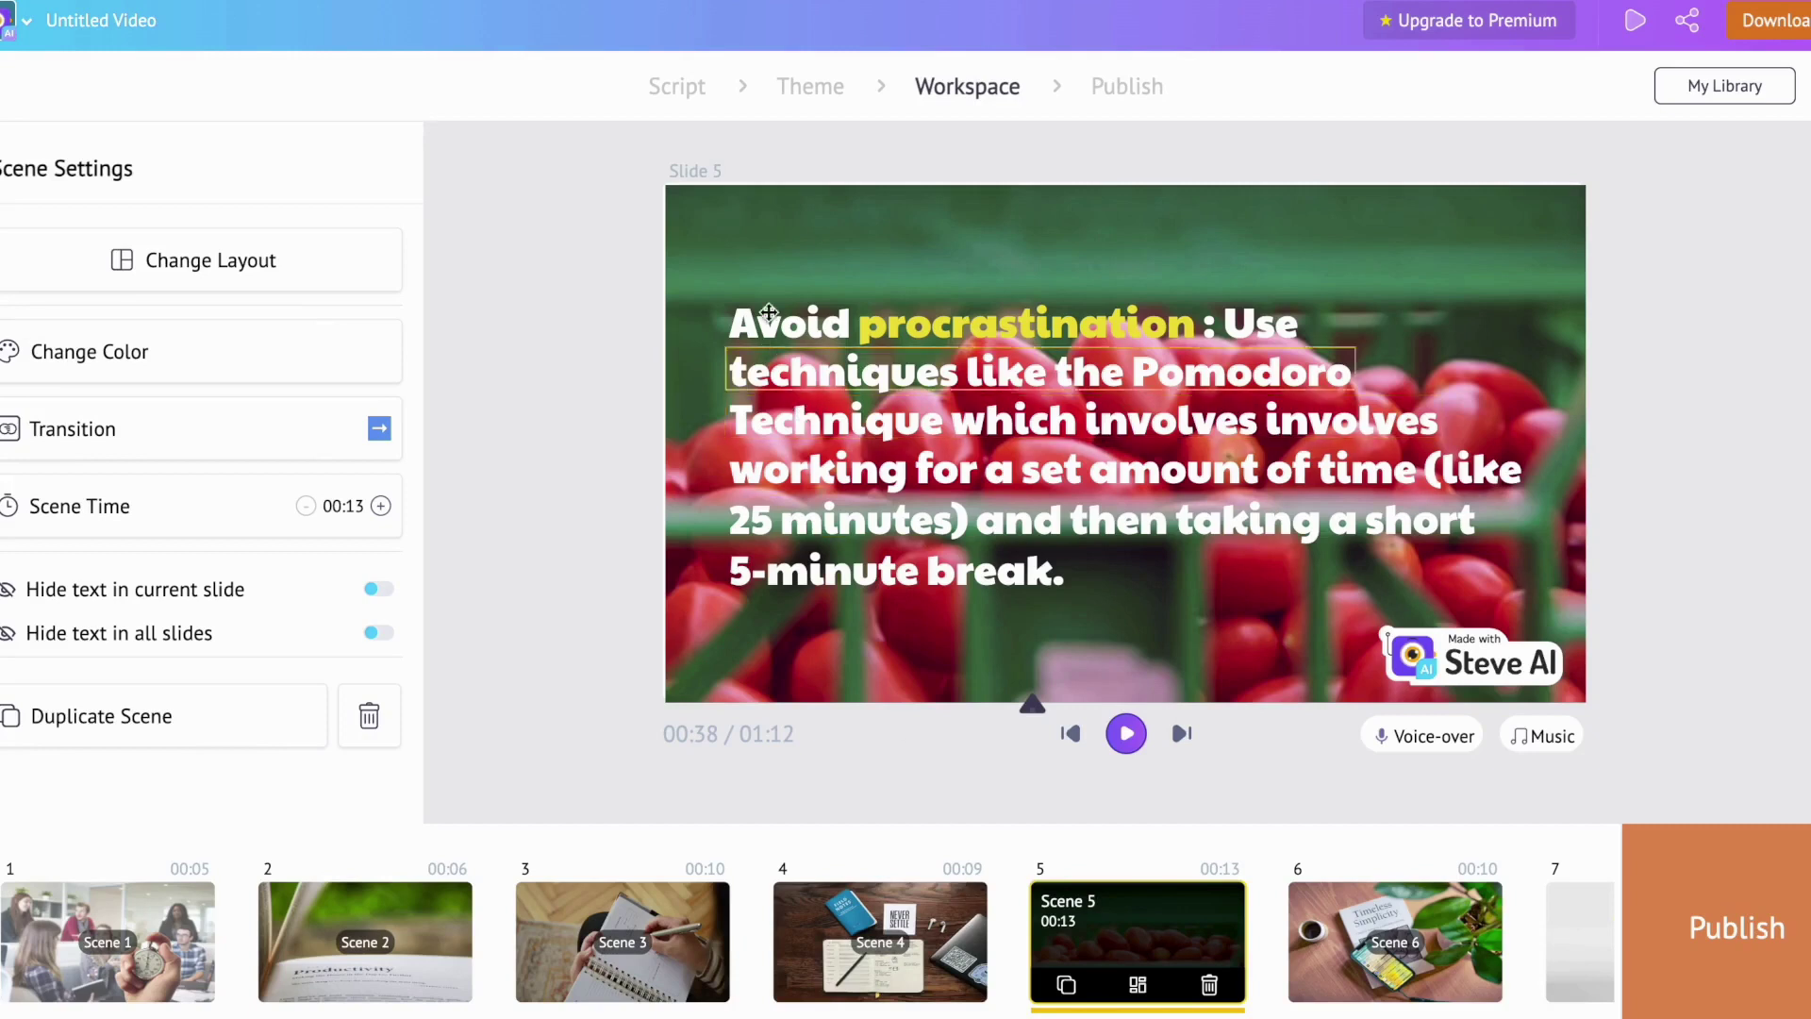
- Swap scene 5's tomato background for the 'procrastination' stock clip of a woman at a desk
left_click(817, 191)
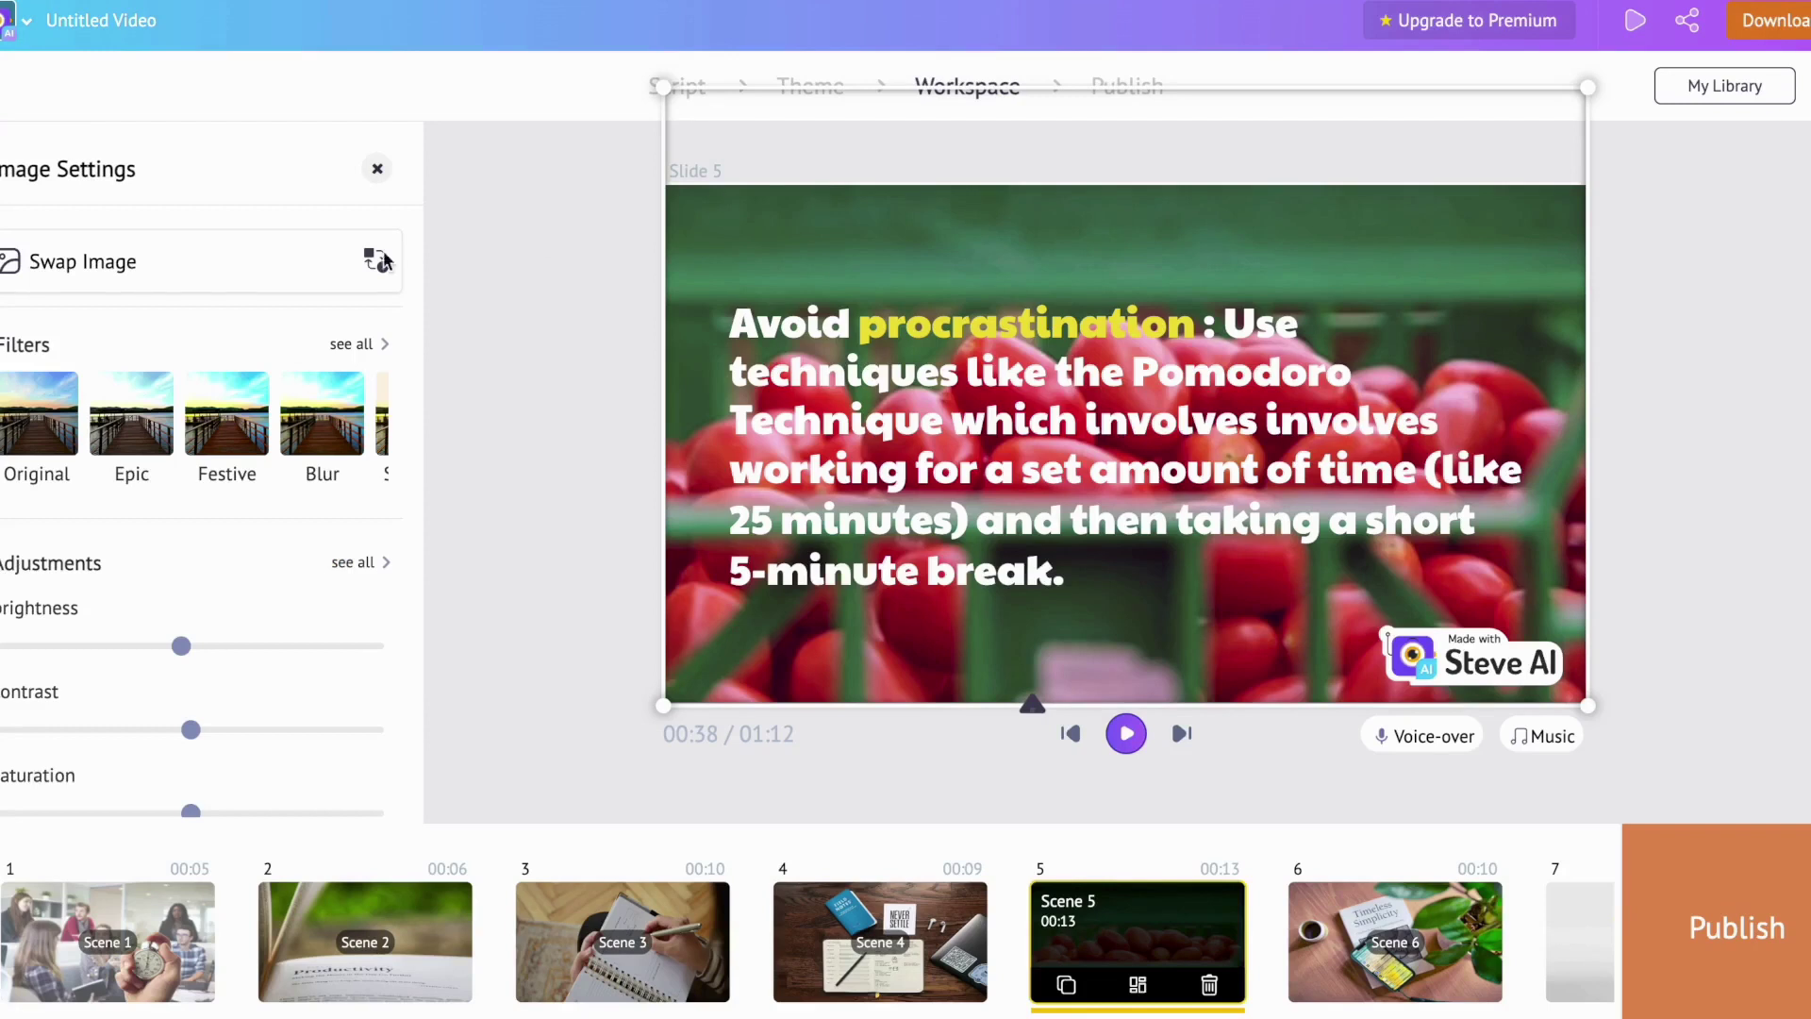
left_click(193, 268)
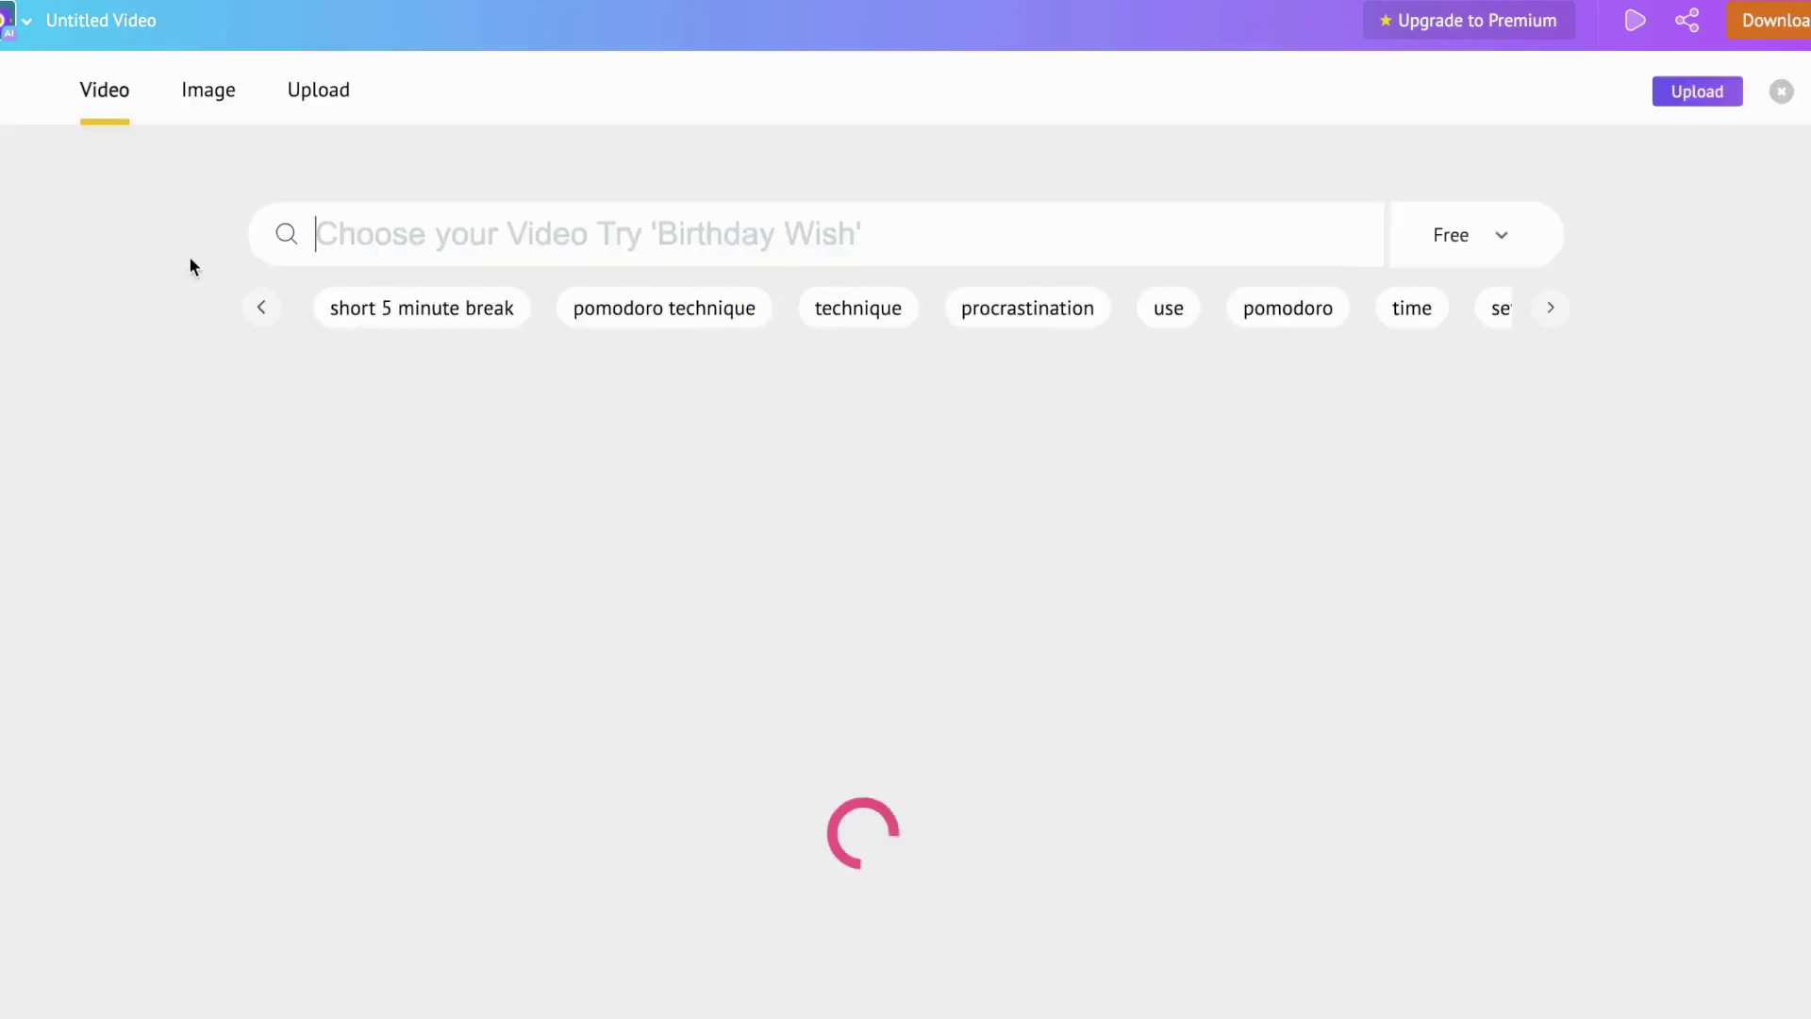
left_click(405, 243)
type("procrastination")
key("Return")
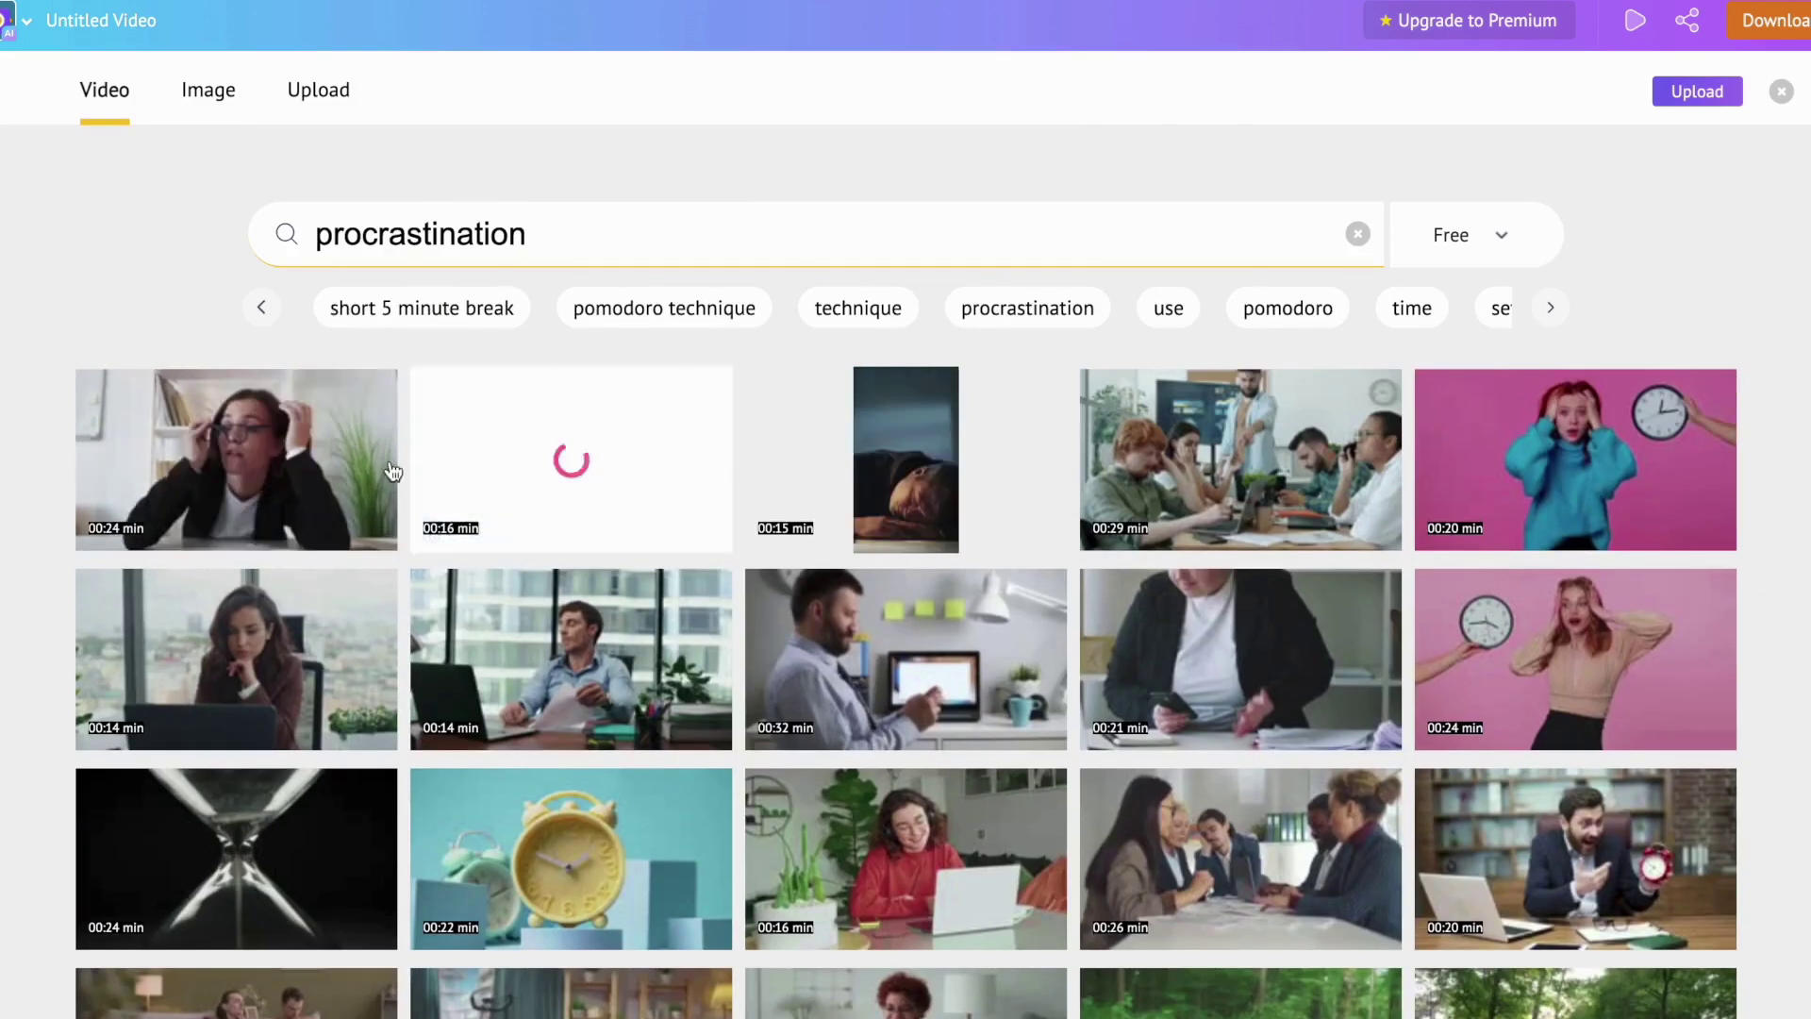
left_click(392, 472)
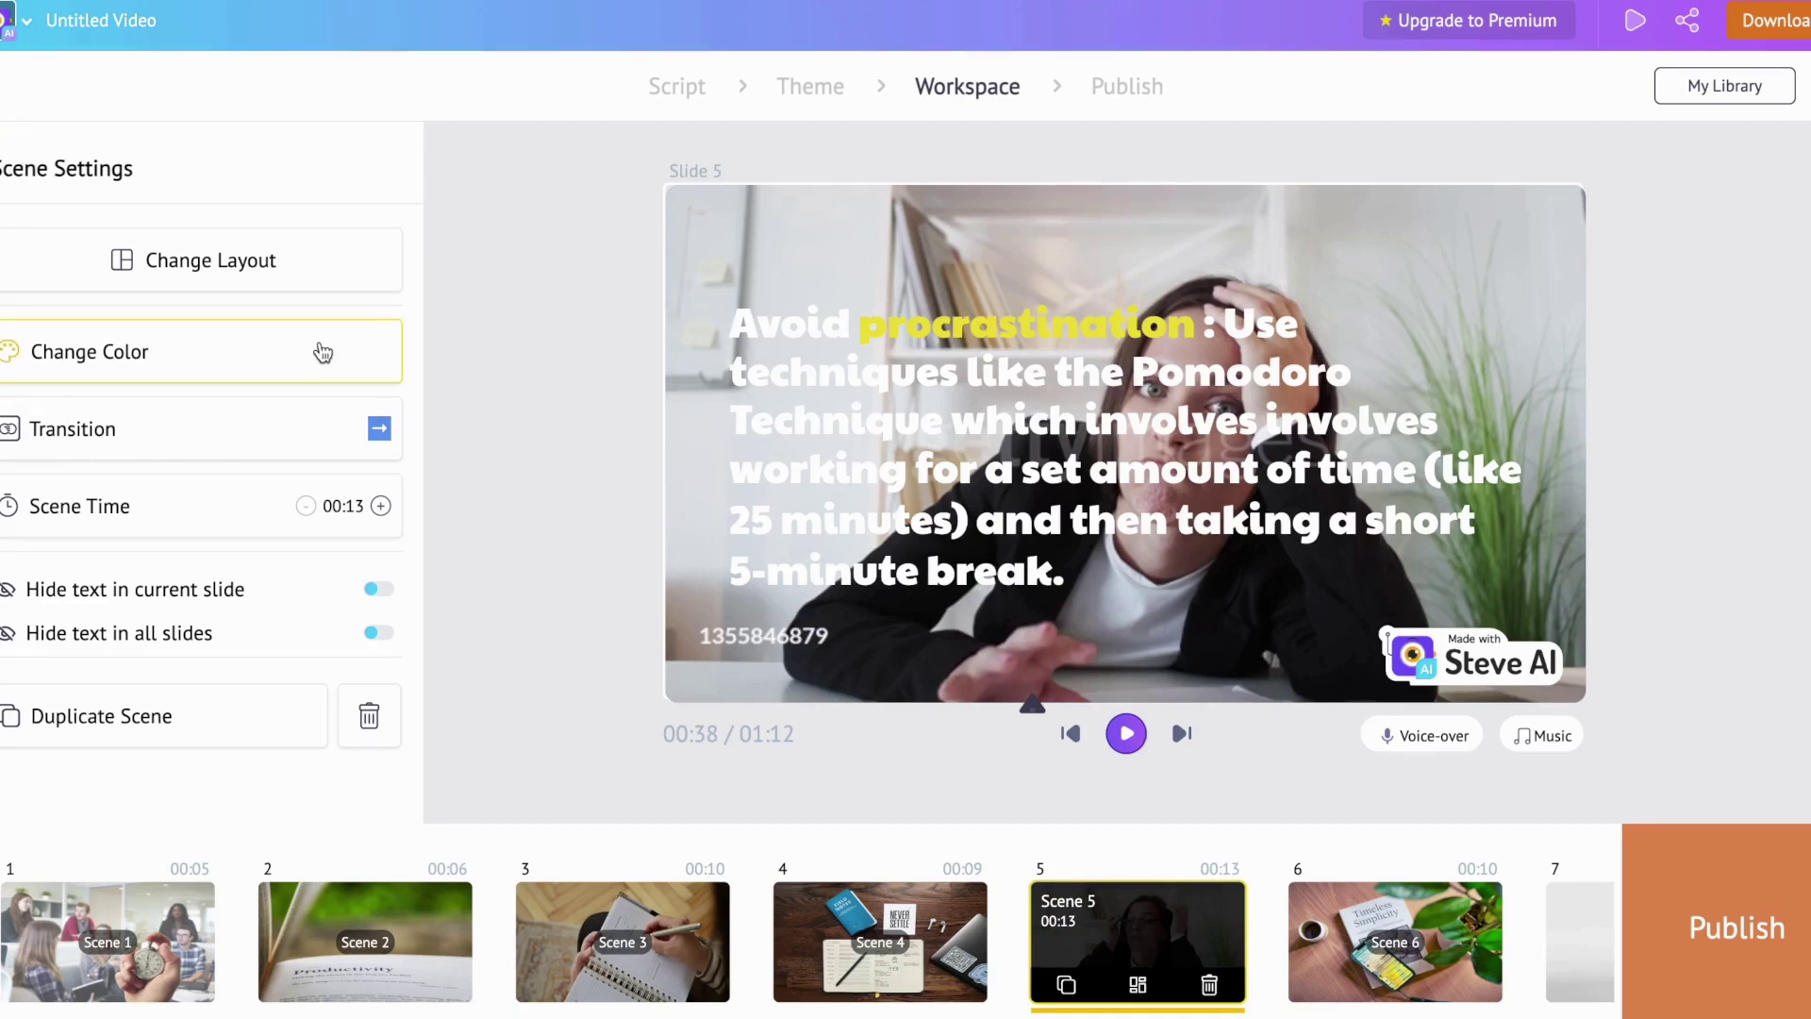
left_click(321, 433)
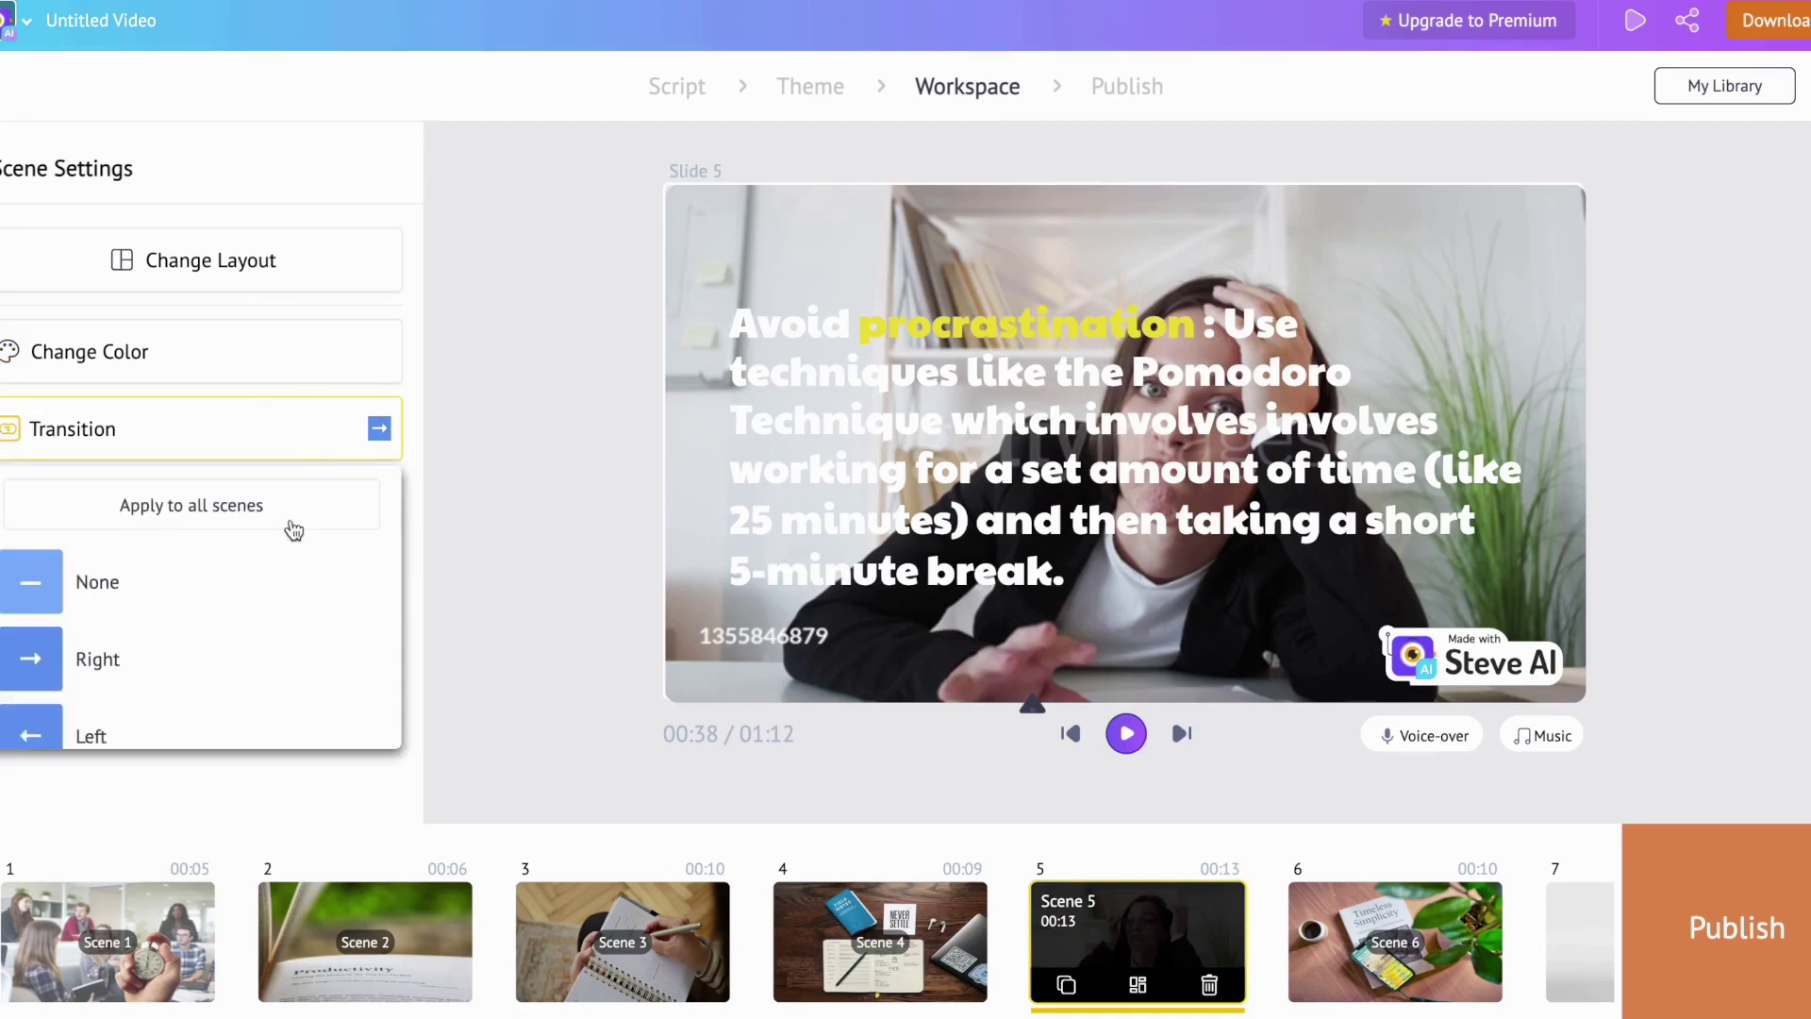
scroll(299, 596, "down", 2)
scroll(293, 594, "down", 1)
scroll(292, 594, "up", 3)
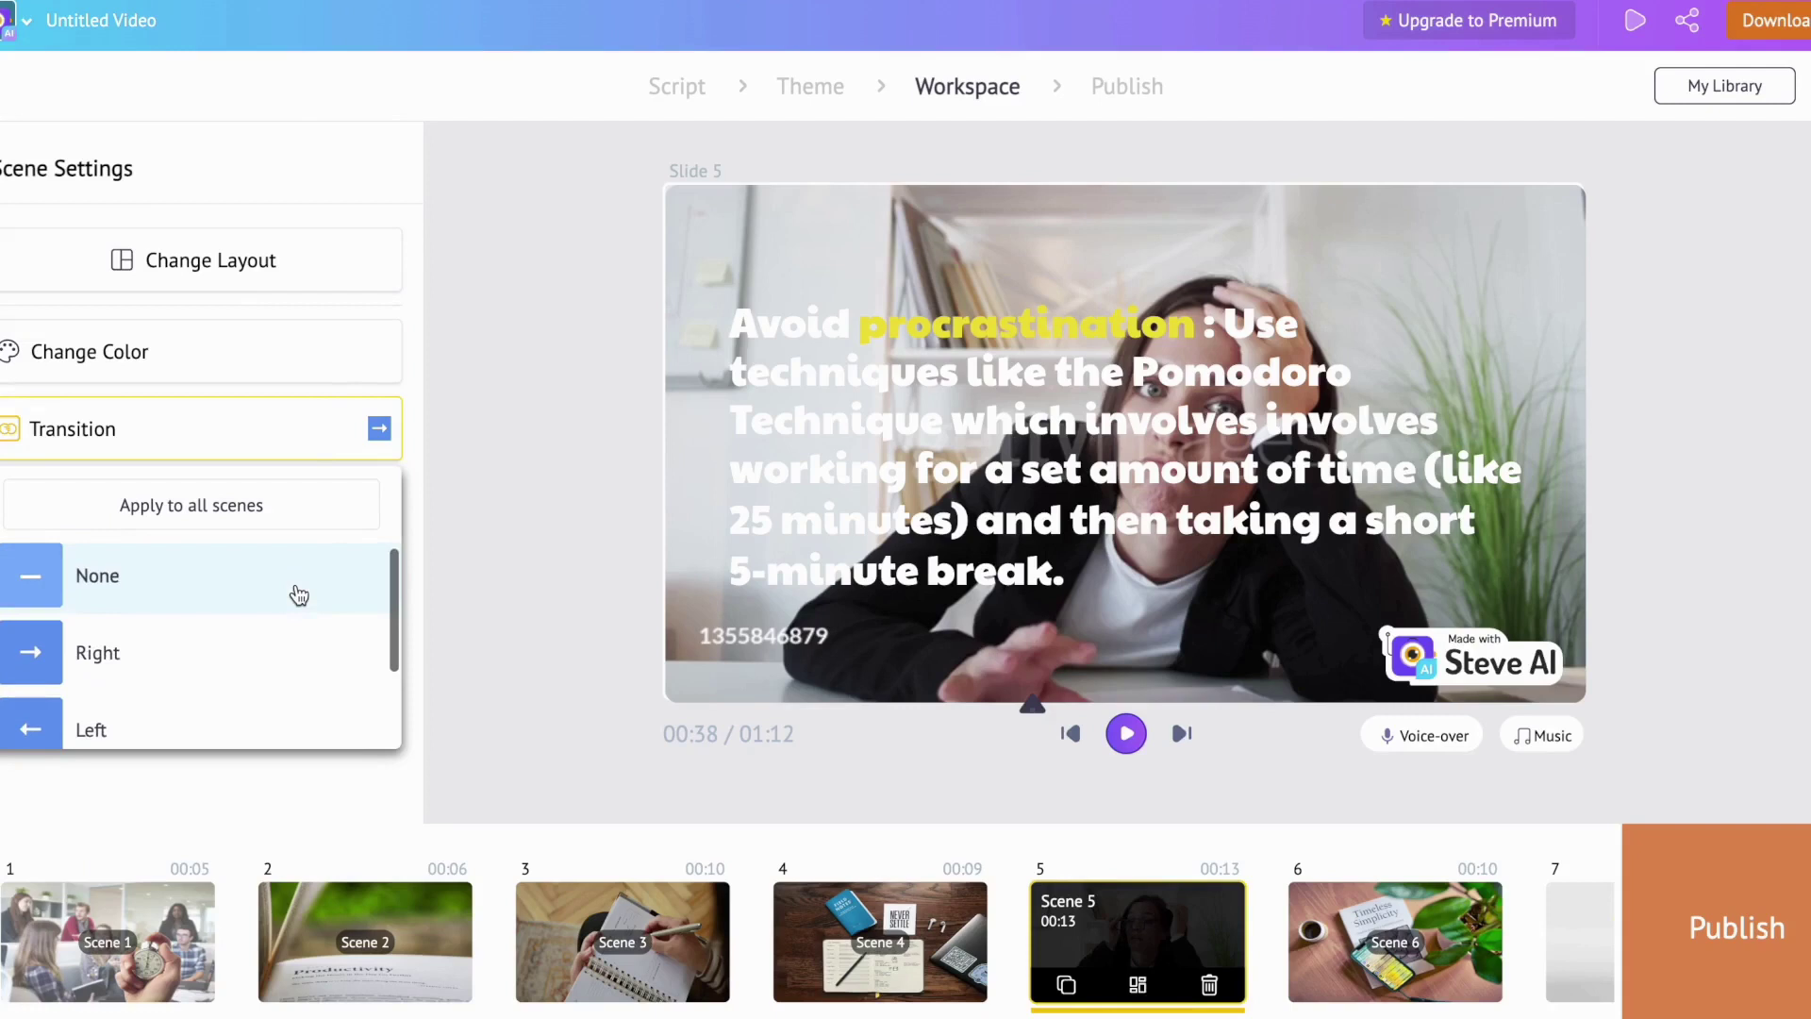
left_click(356, 352)
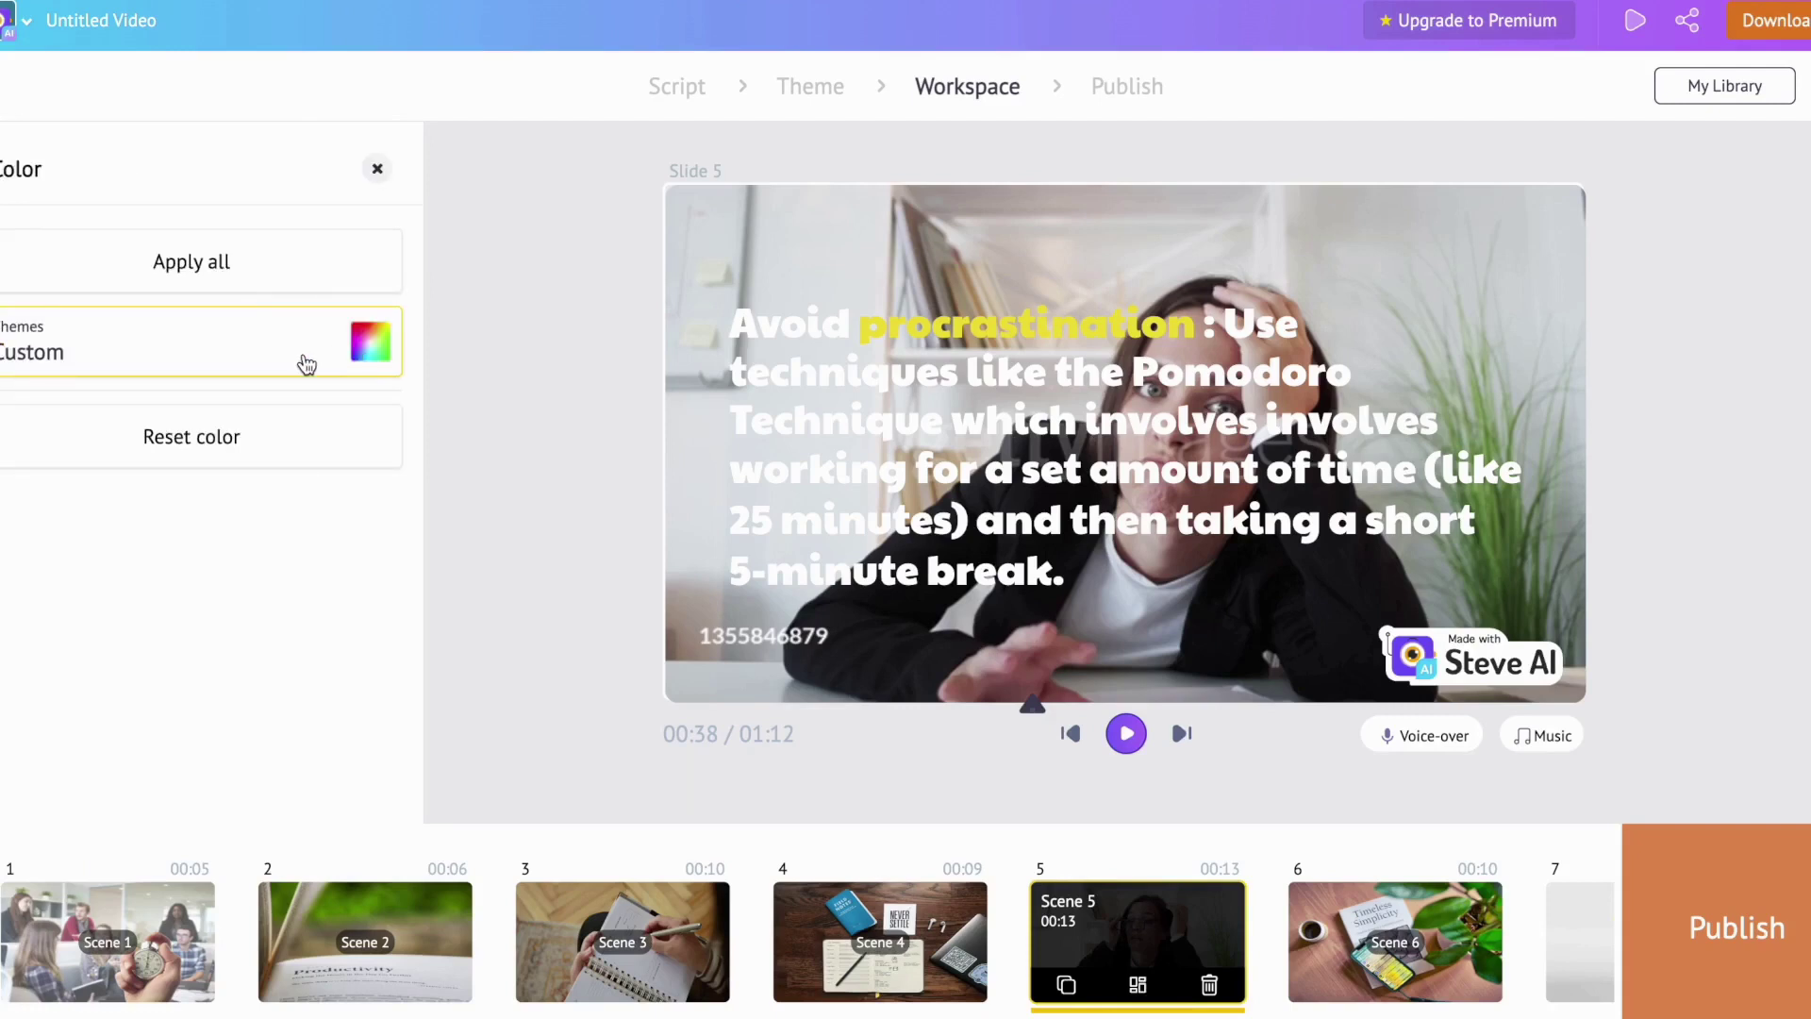
left_click(377, 172)
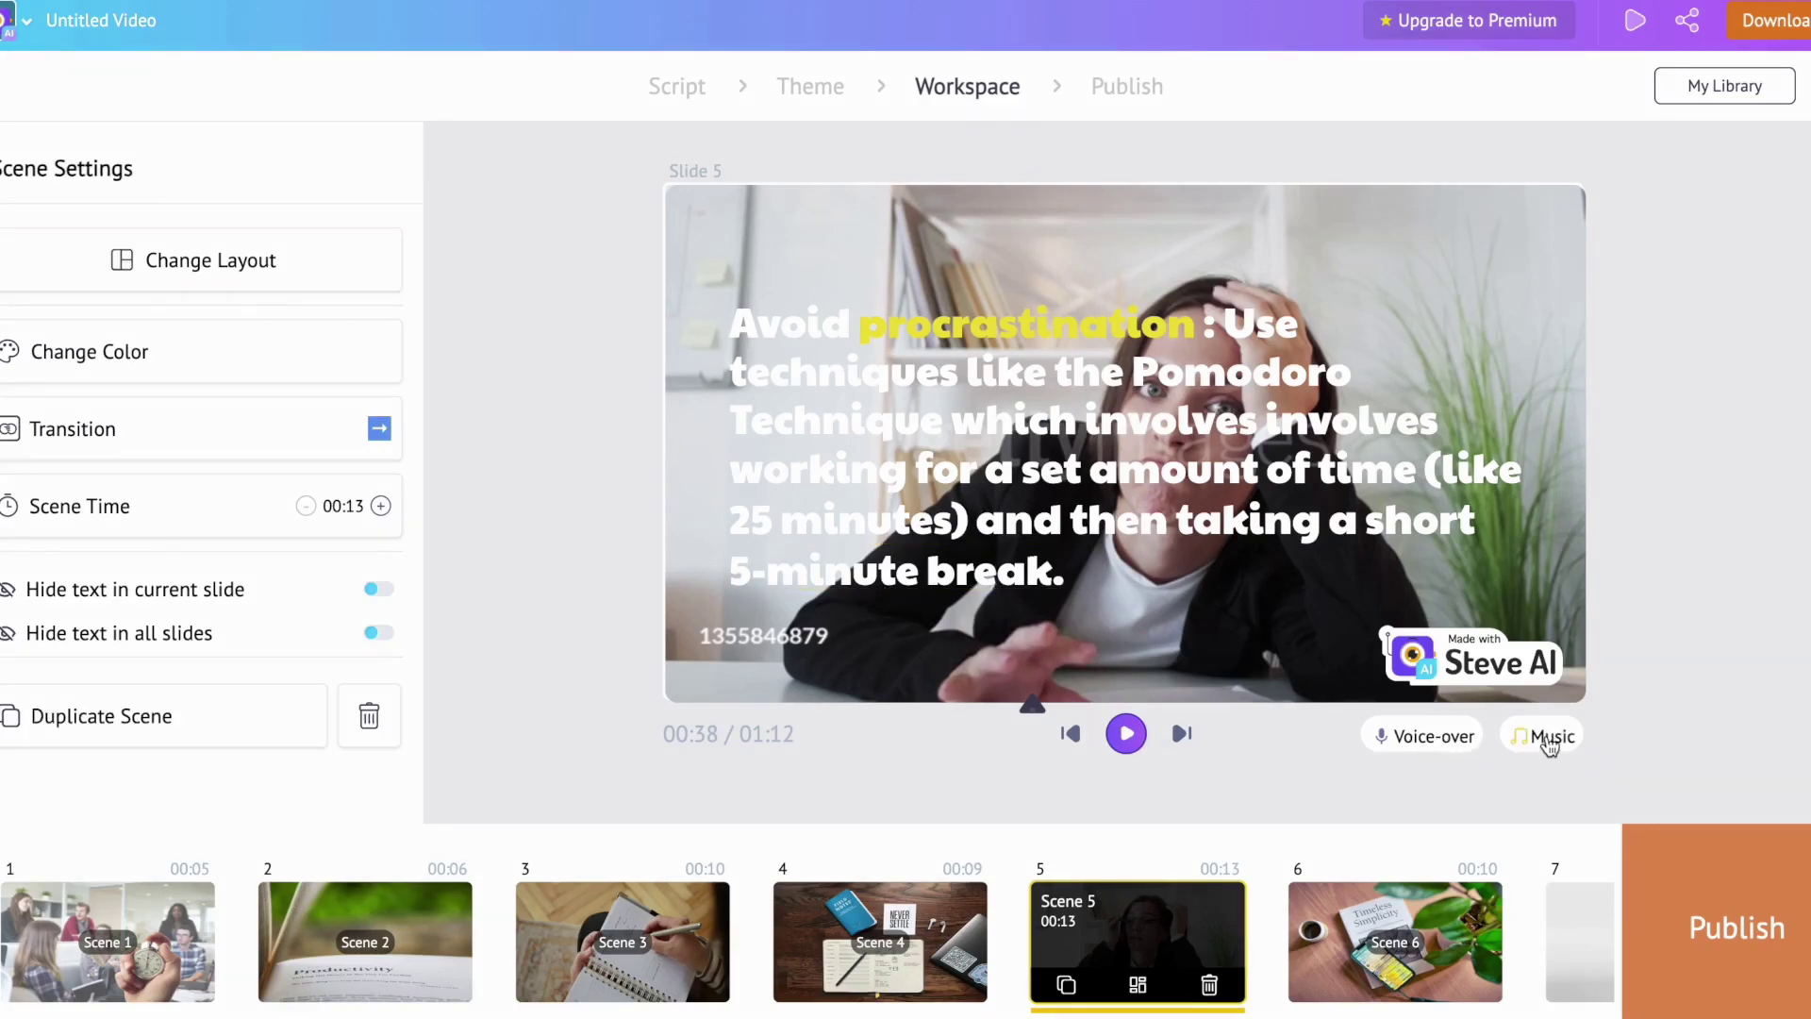
- Browse the music library from the Pipe Dream track, then send the video to Publish
mouse_move(1550, 745)
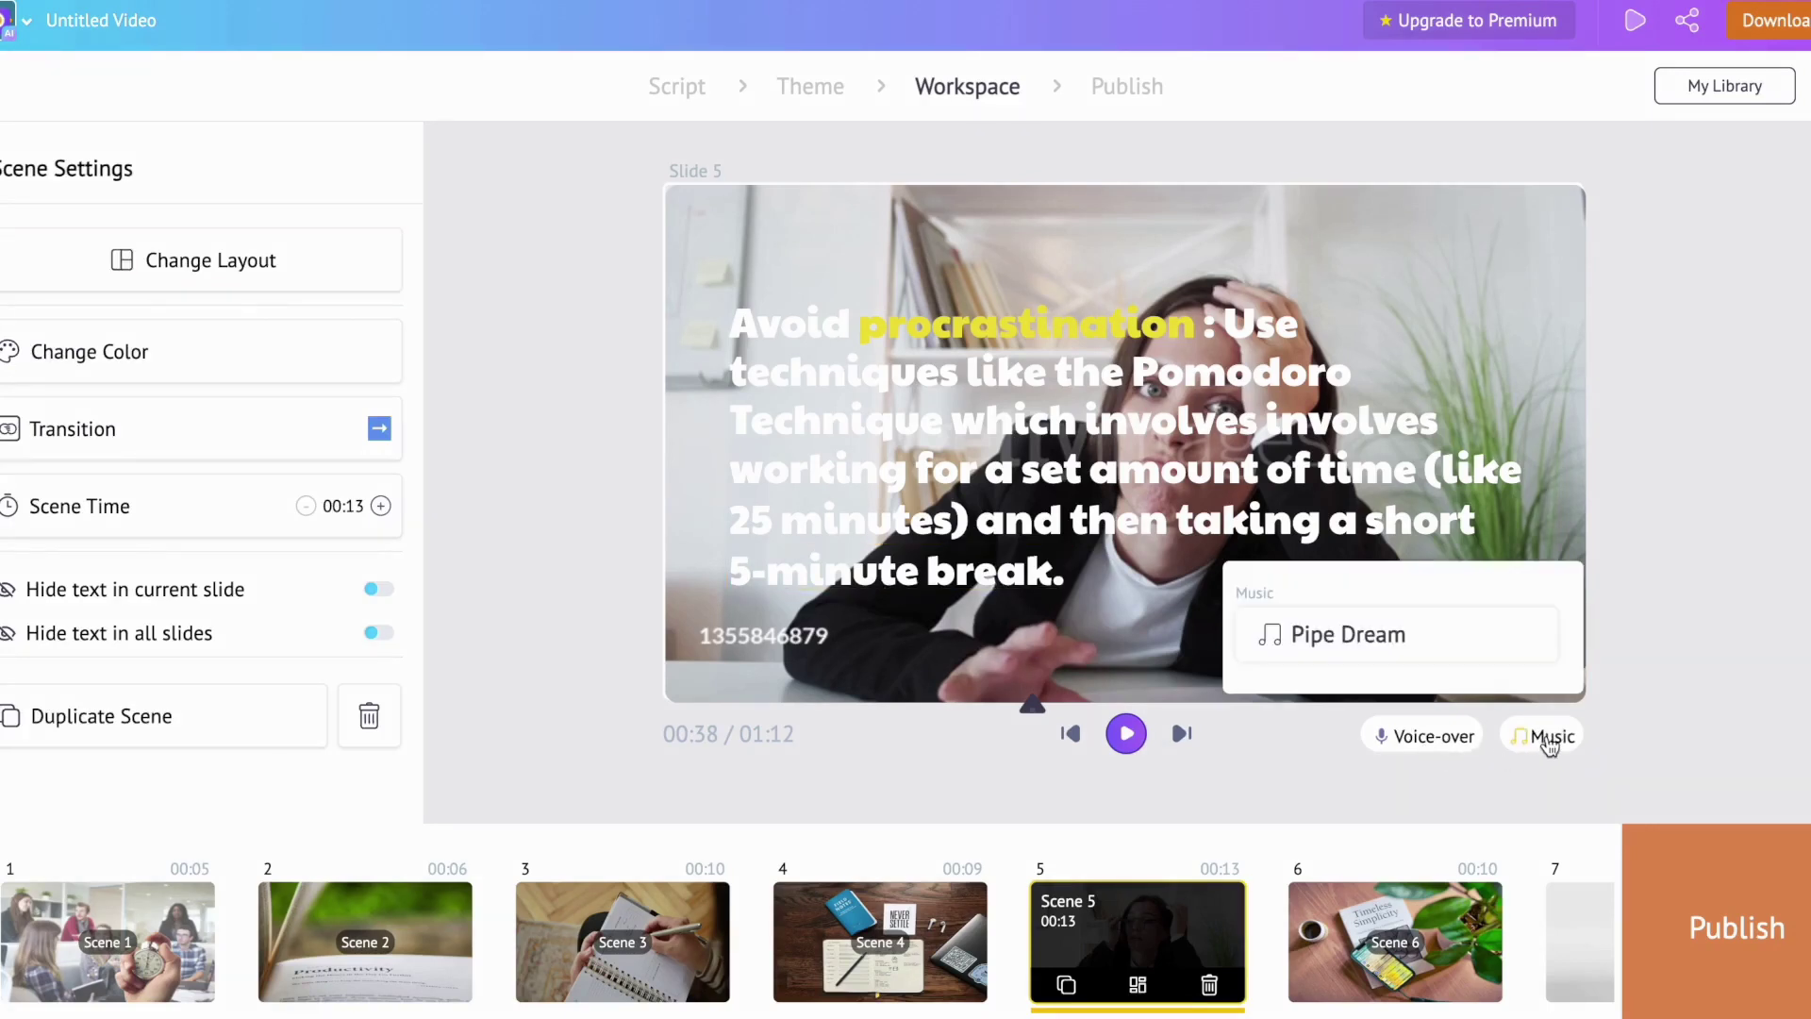
left_click(1348, 642)
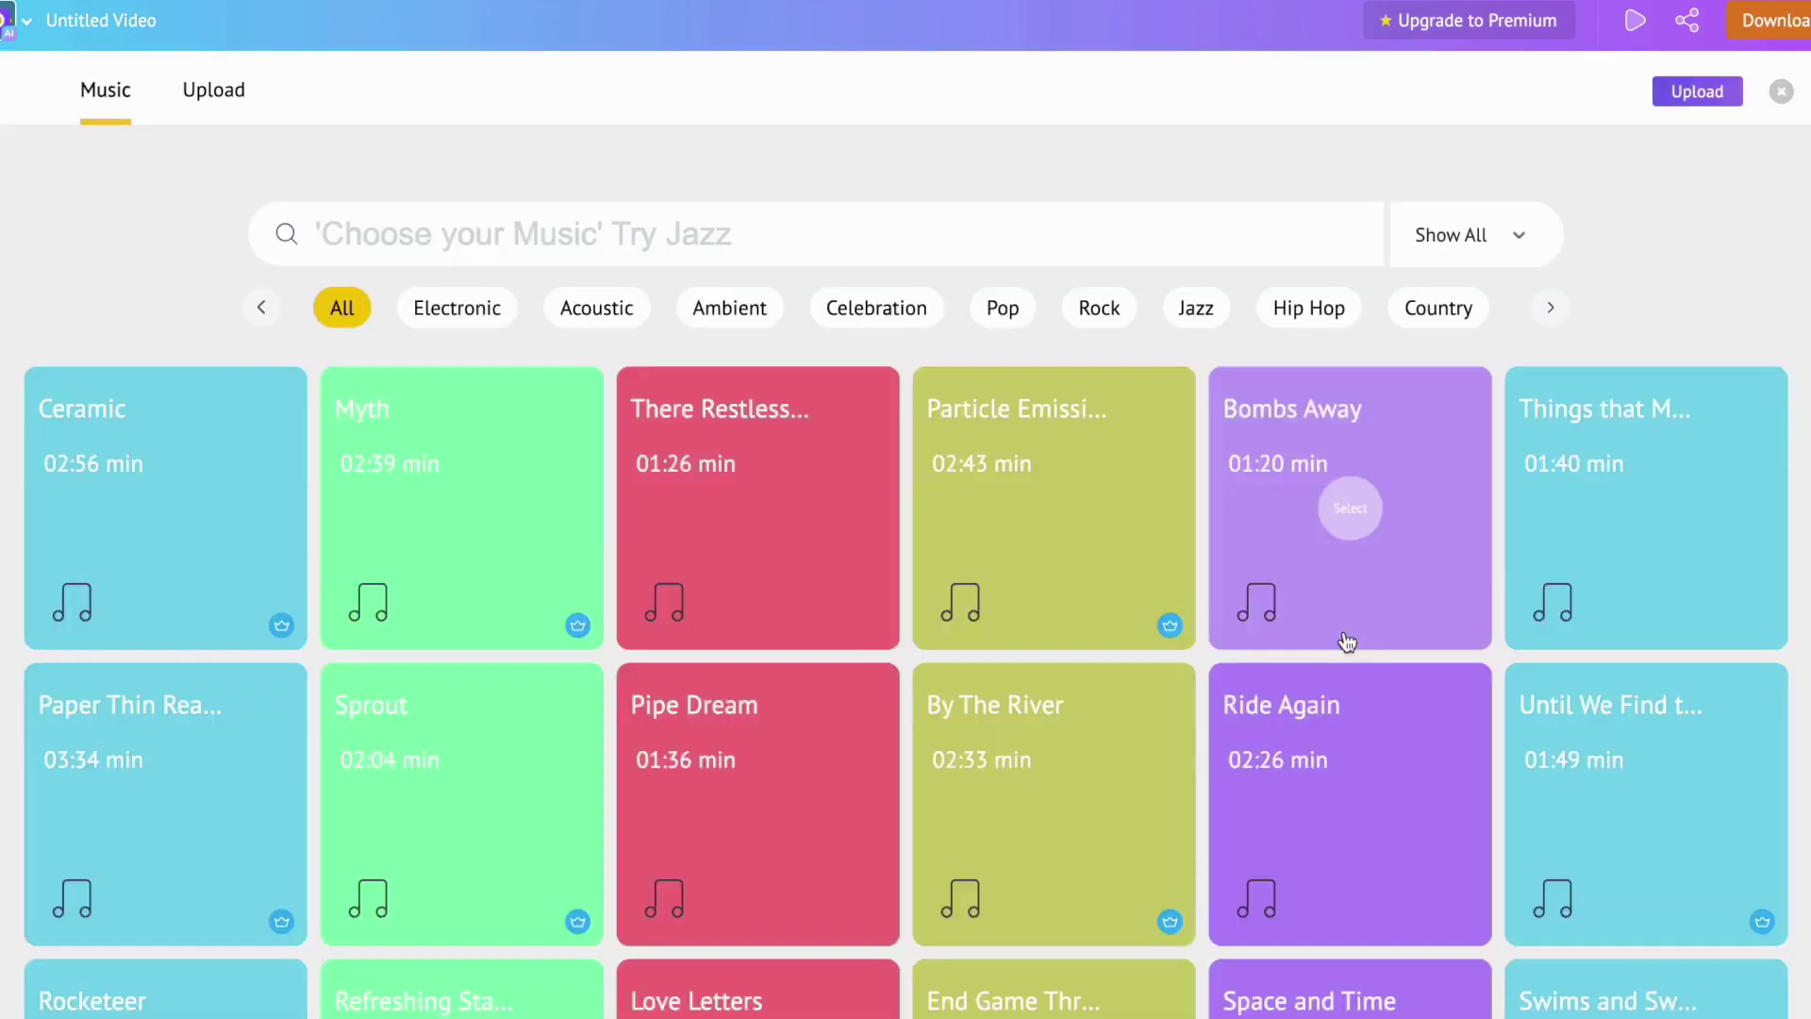
left_click(457, 556)
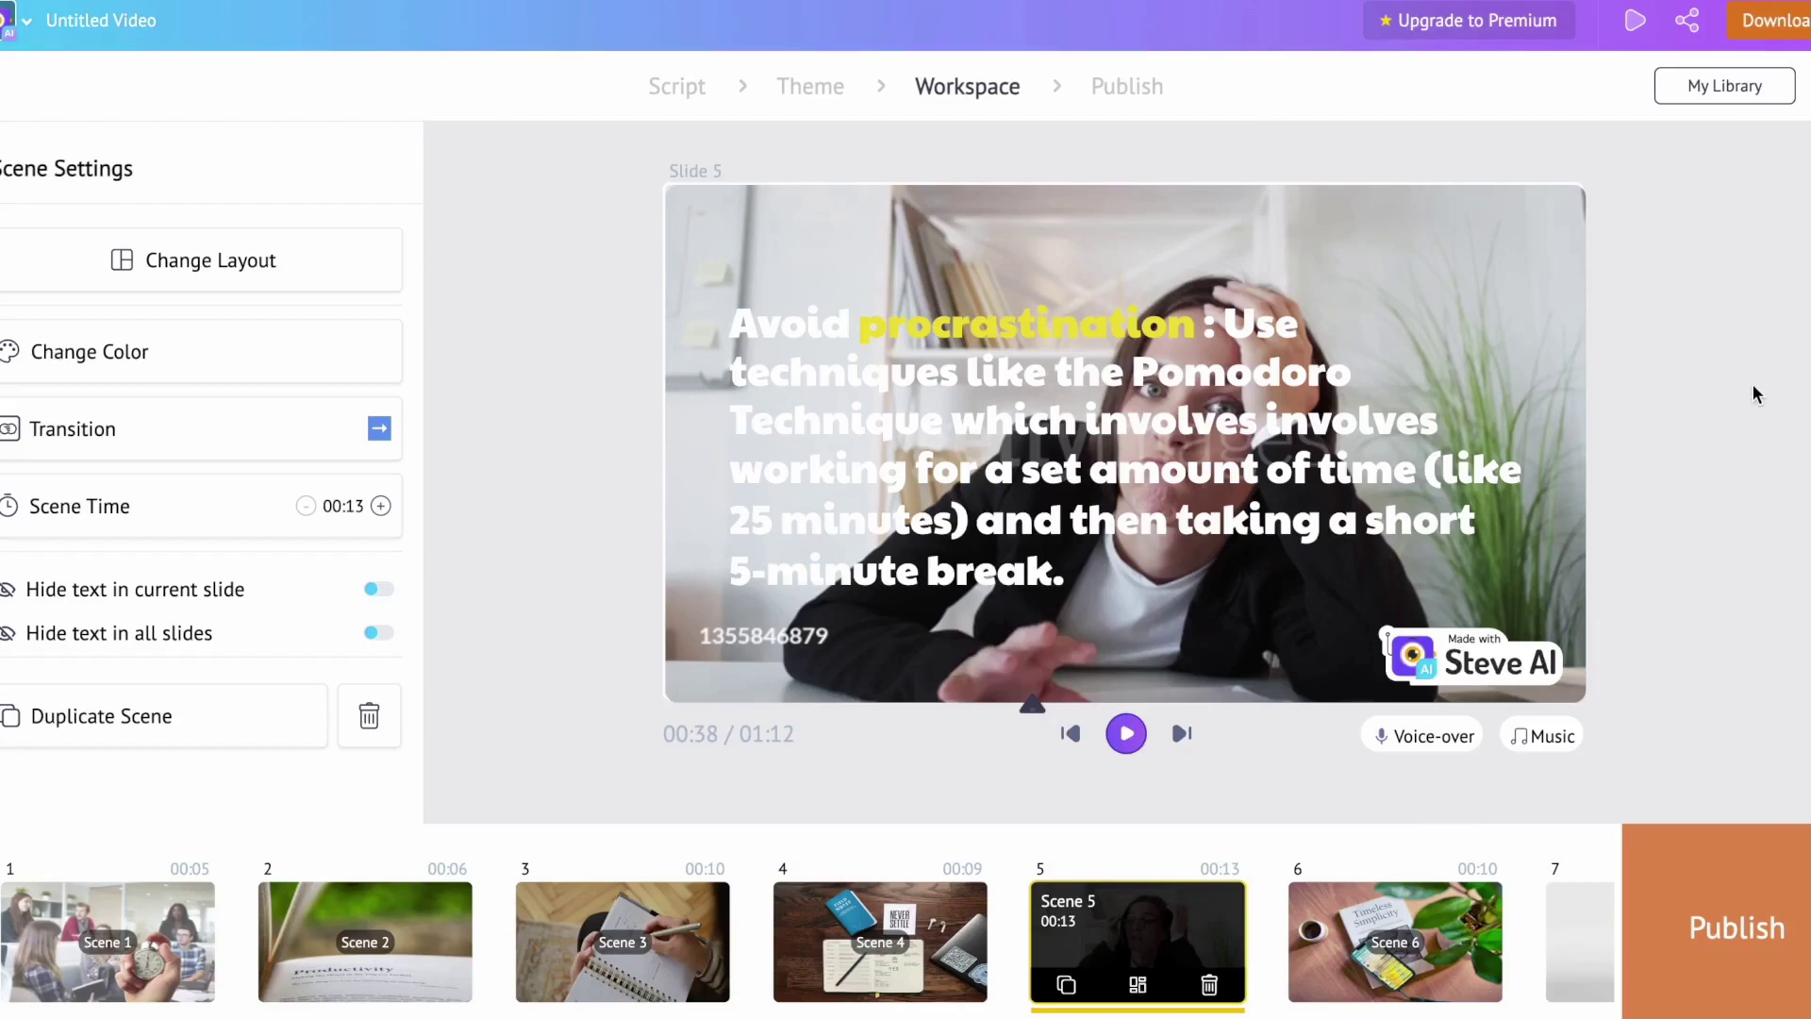
left_click(1730, 948)
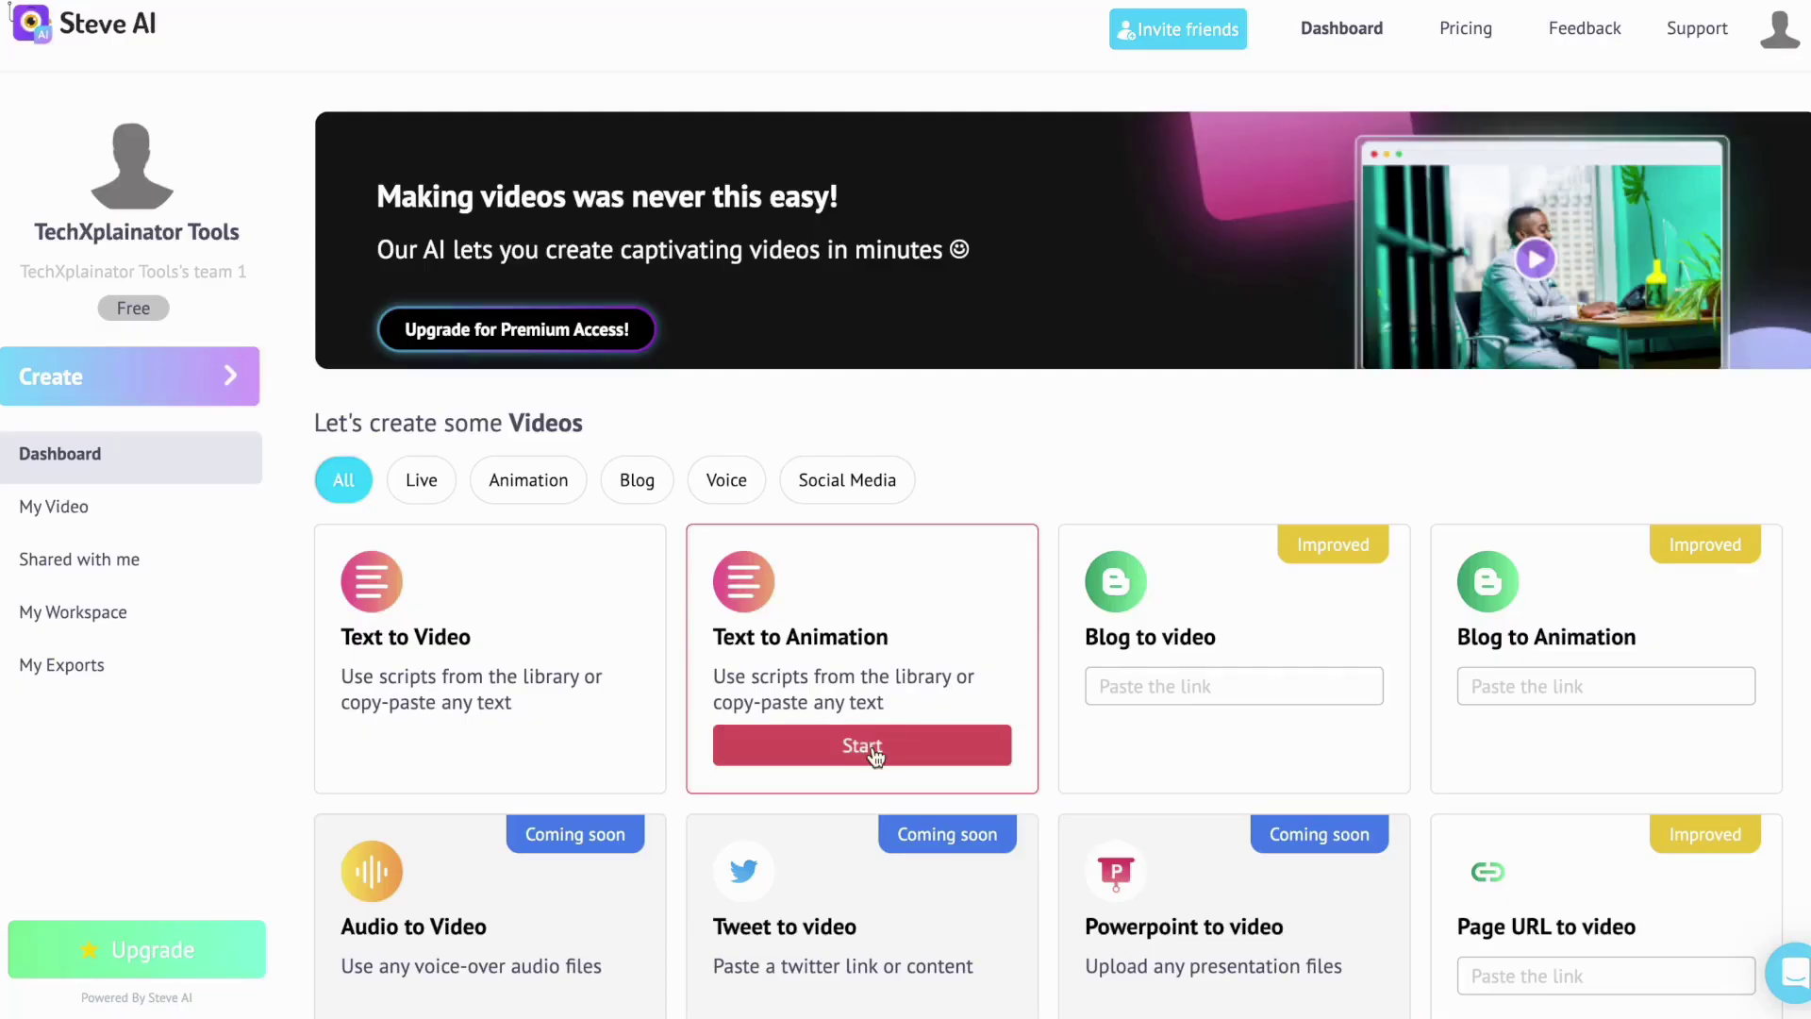
- Start a Text to Animation video without auto-generating a script, and set its topic to Productivity
left_click(870, 750)
left_click(1179, 214)
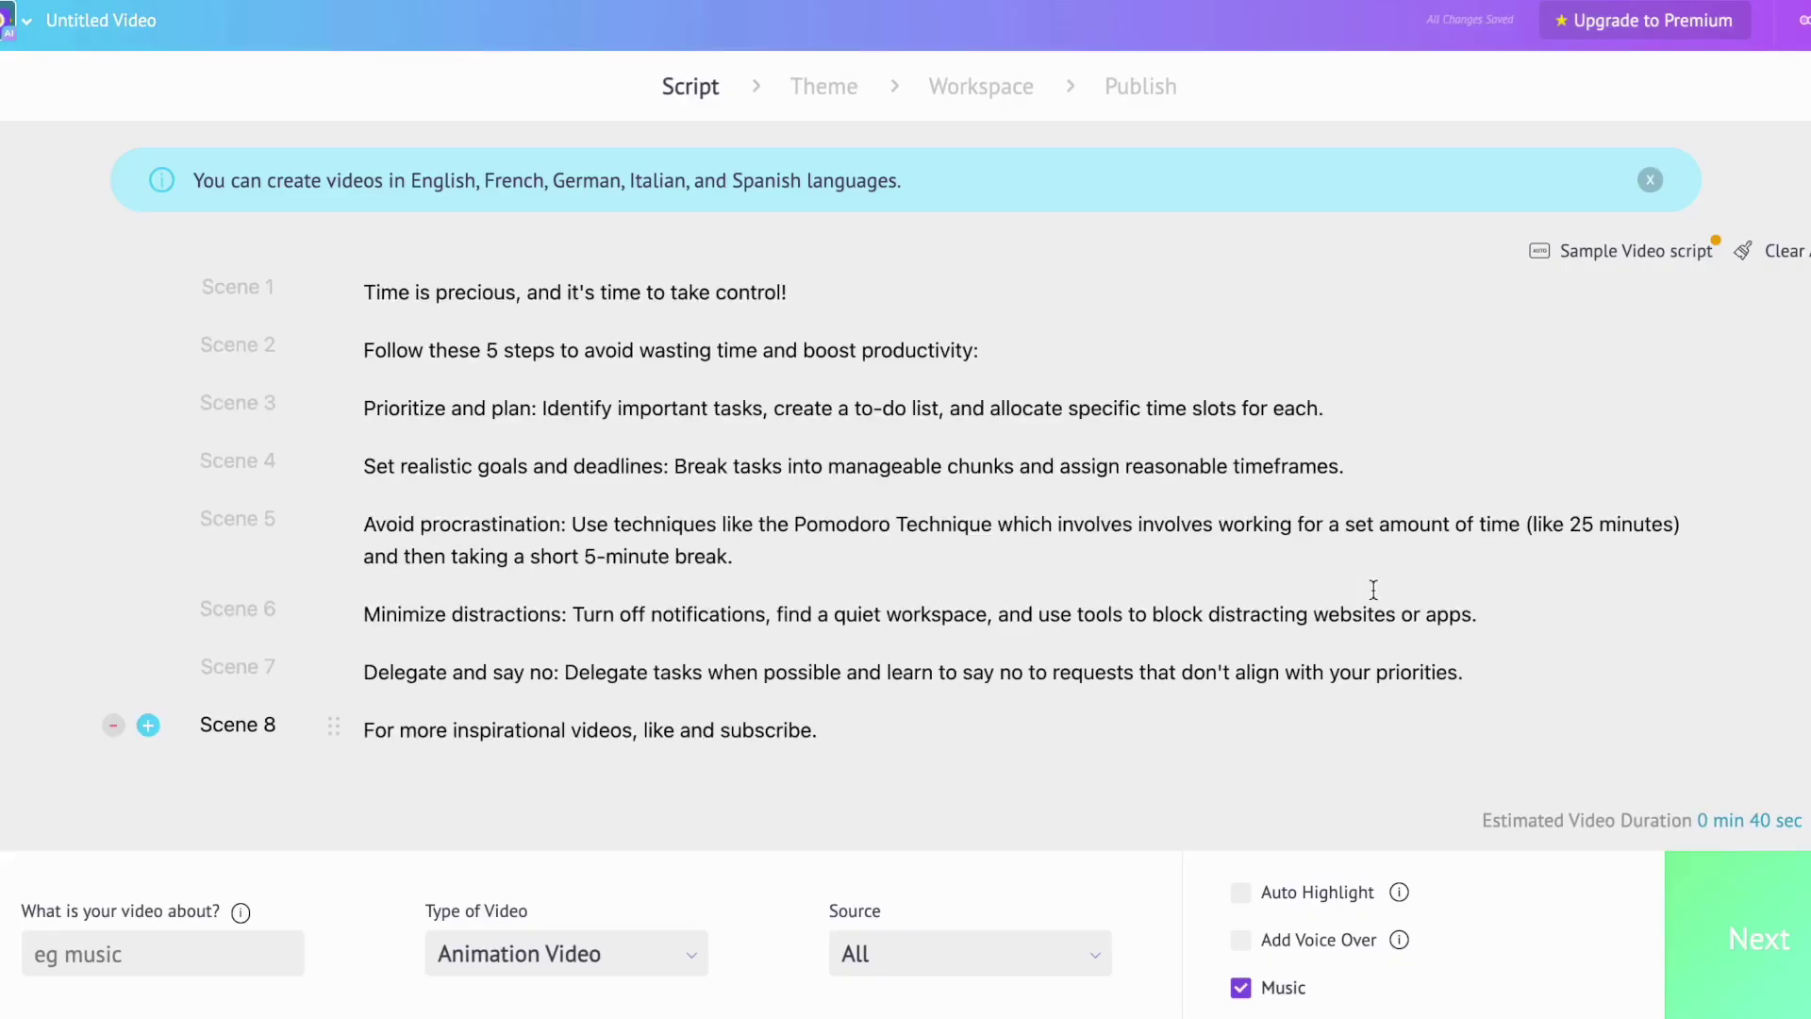
left_click(123, 955)
left_click(121, 877)
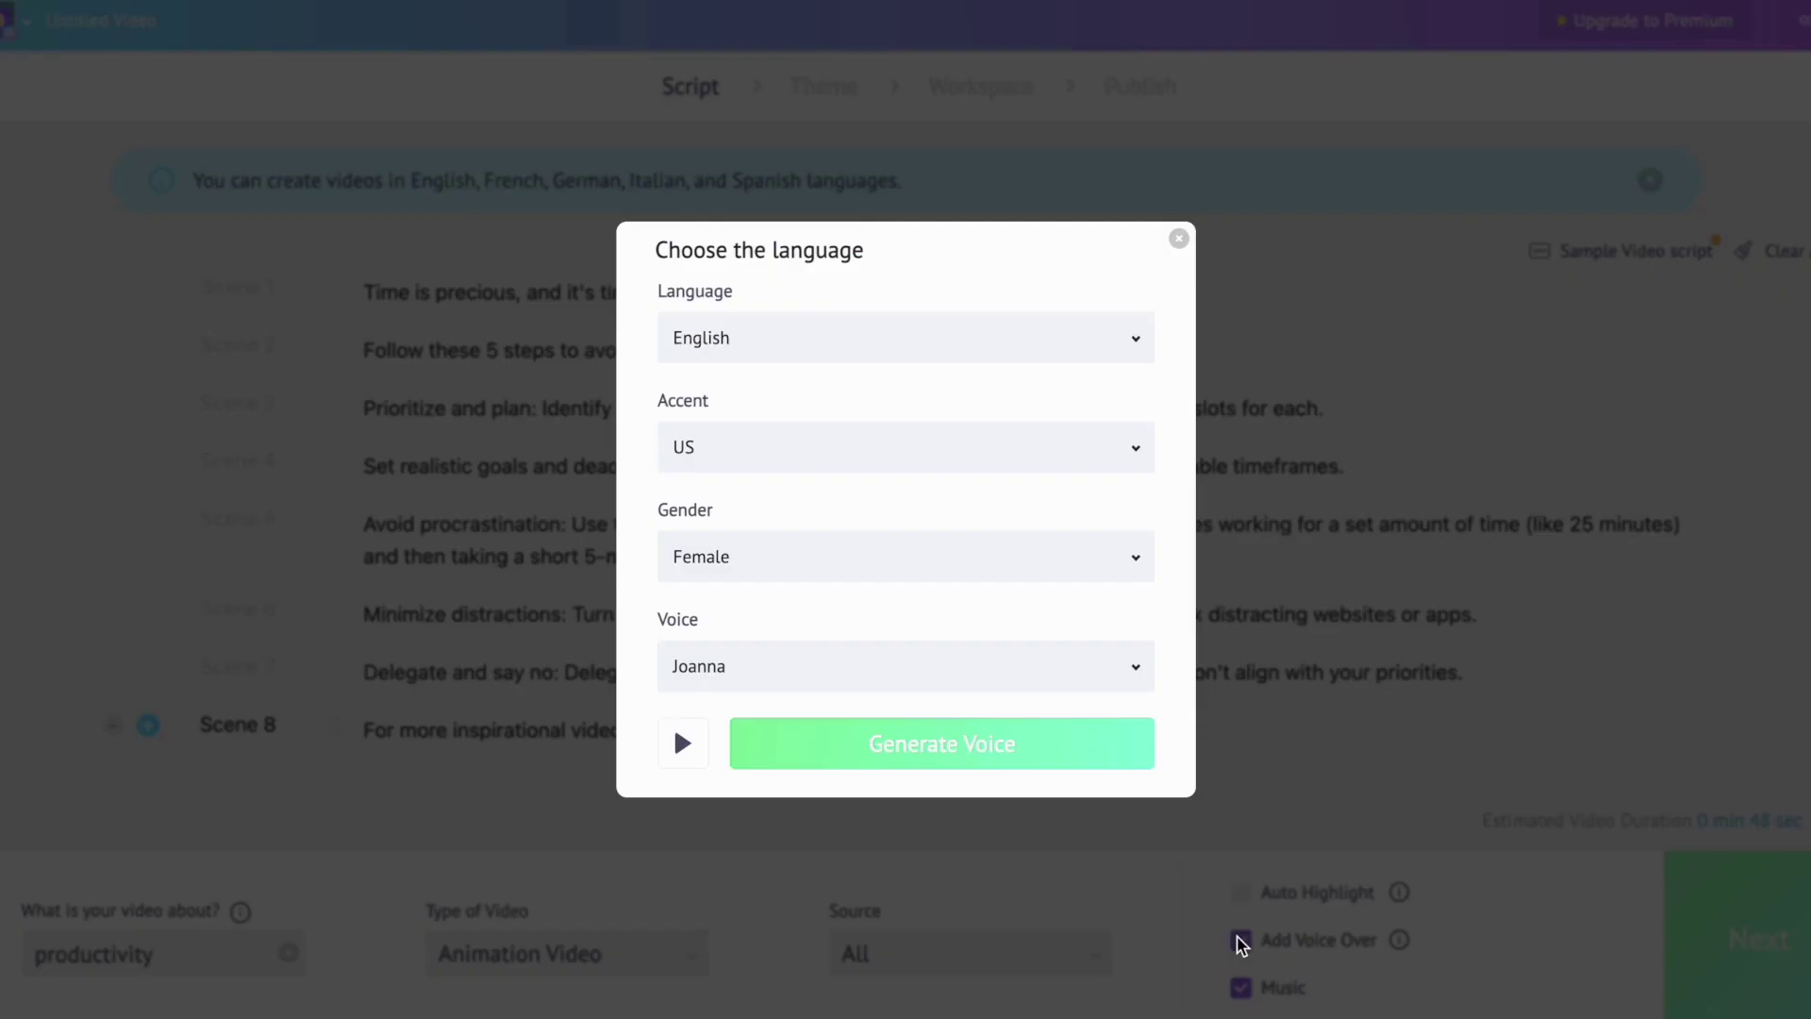
- Add a voice-over and generate the video in the first design style
left_click(1024, 740)
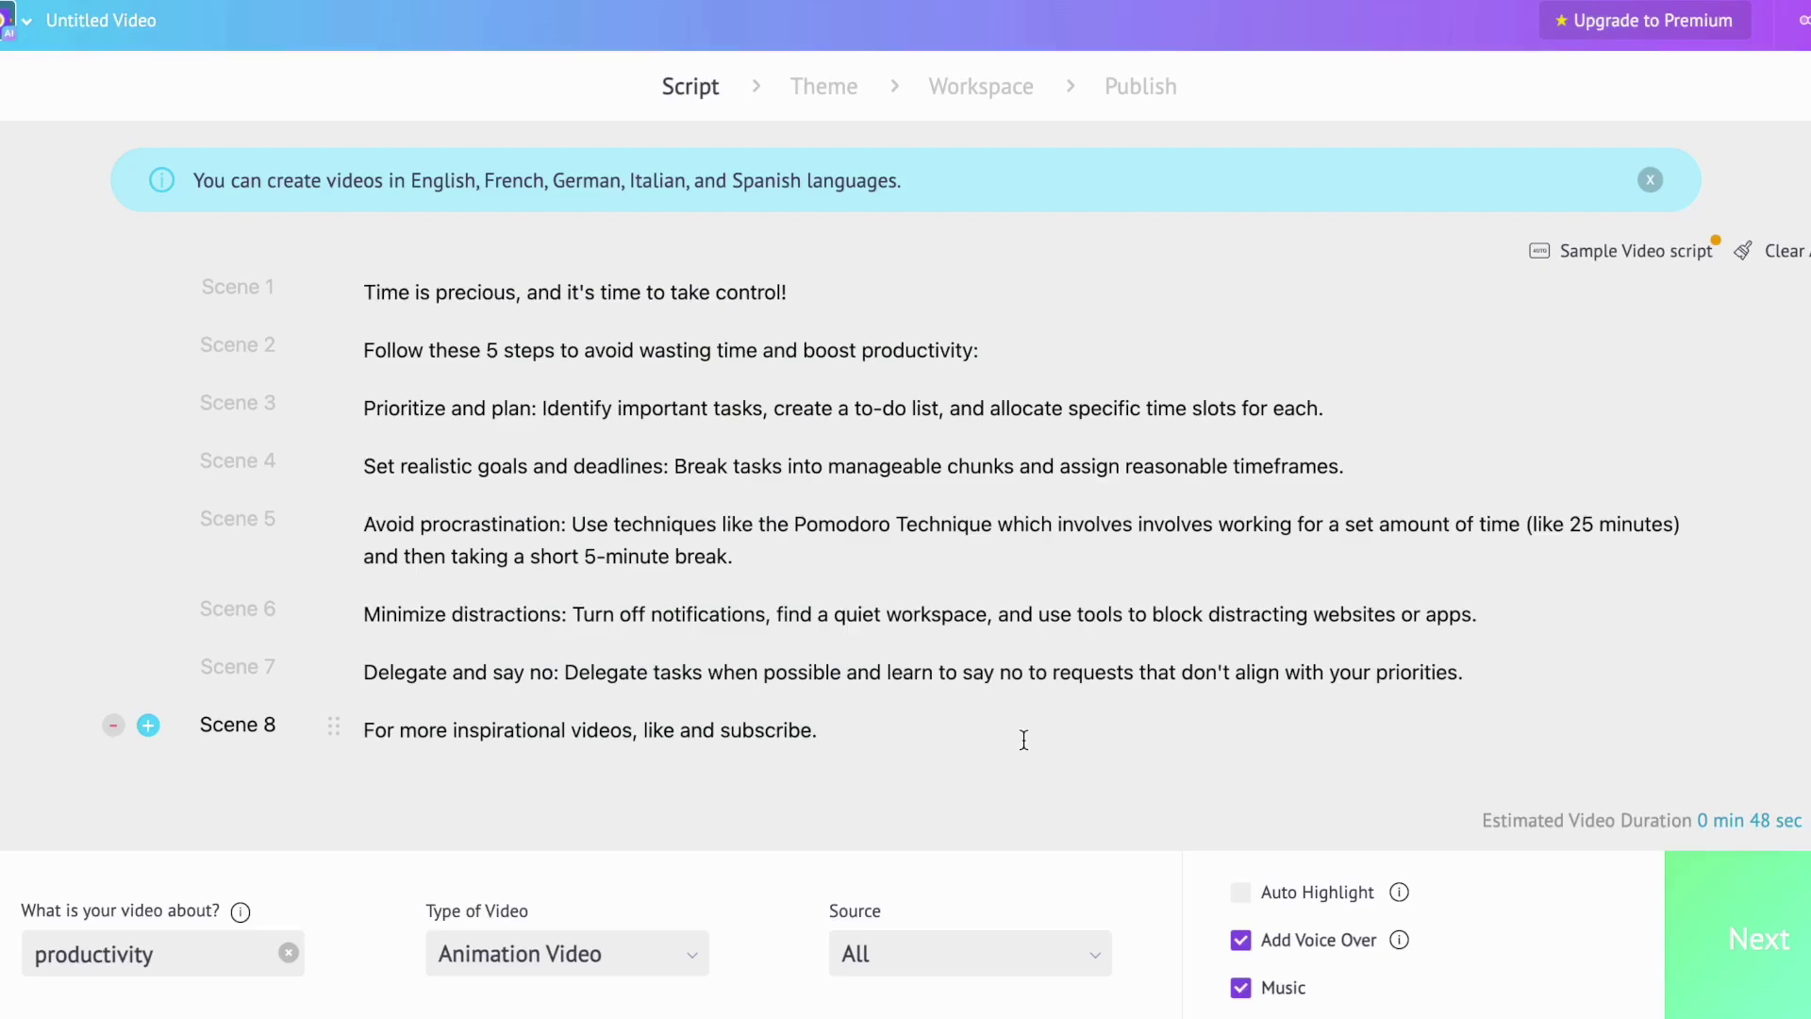
left_click(1731, 922)
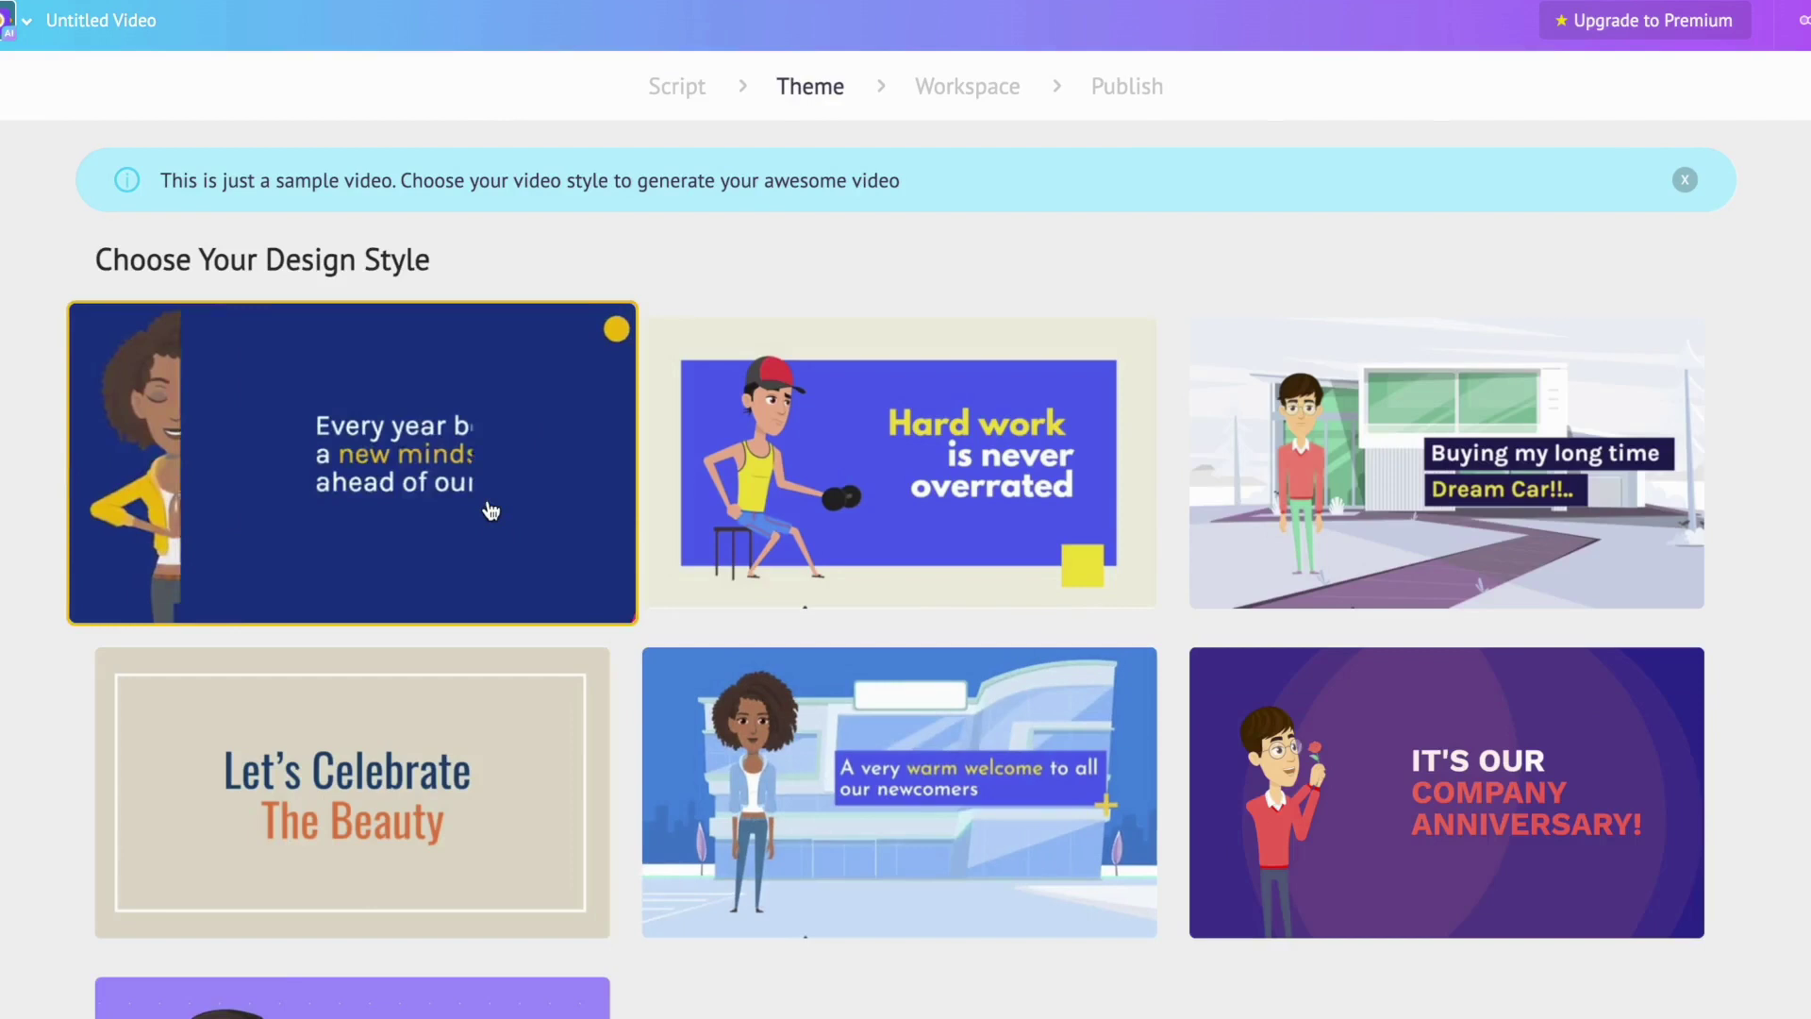
left_click(487, 500)
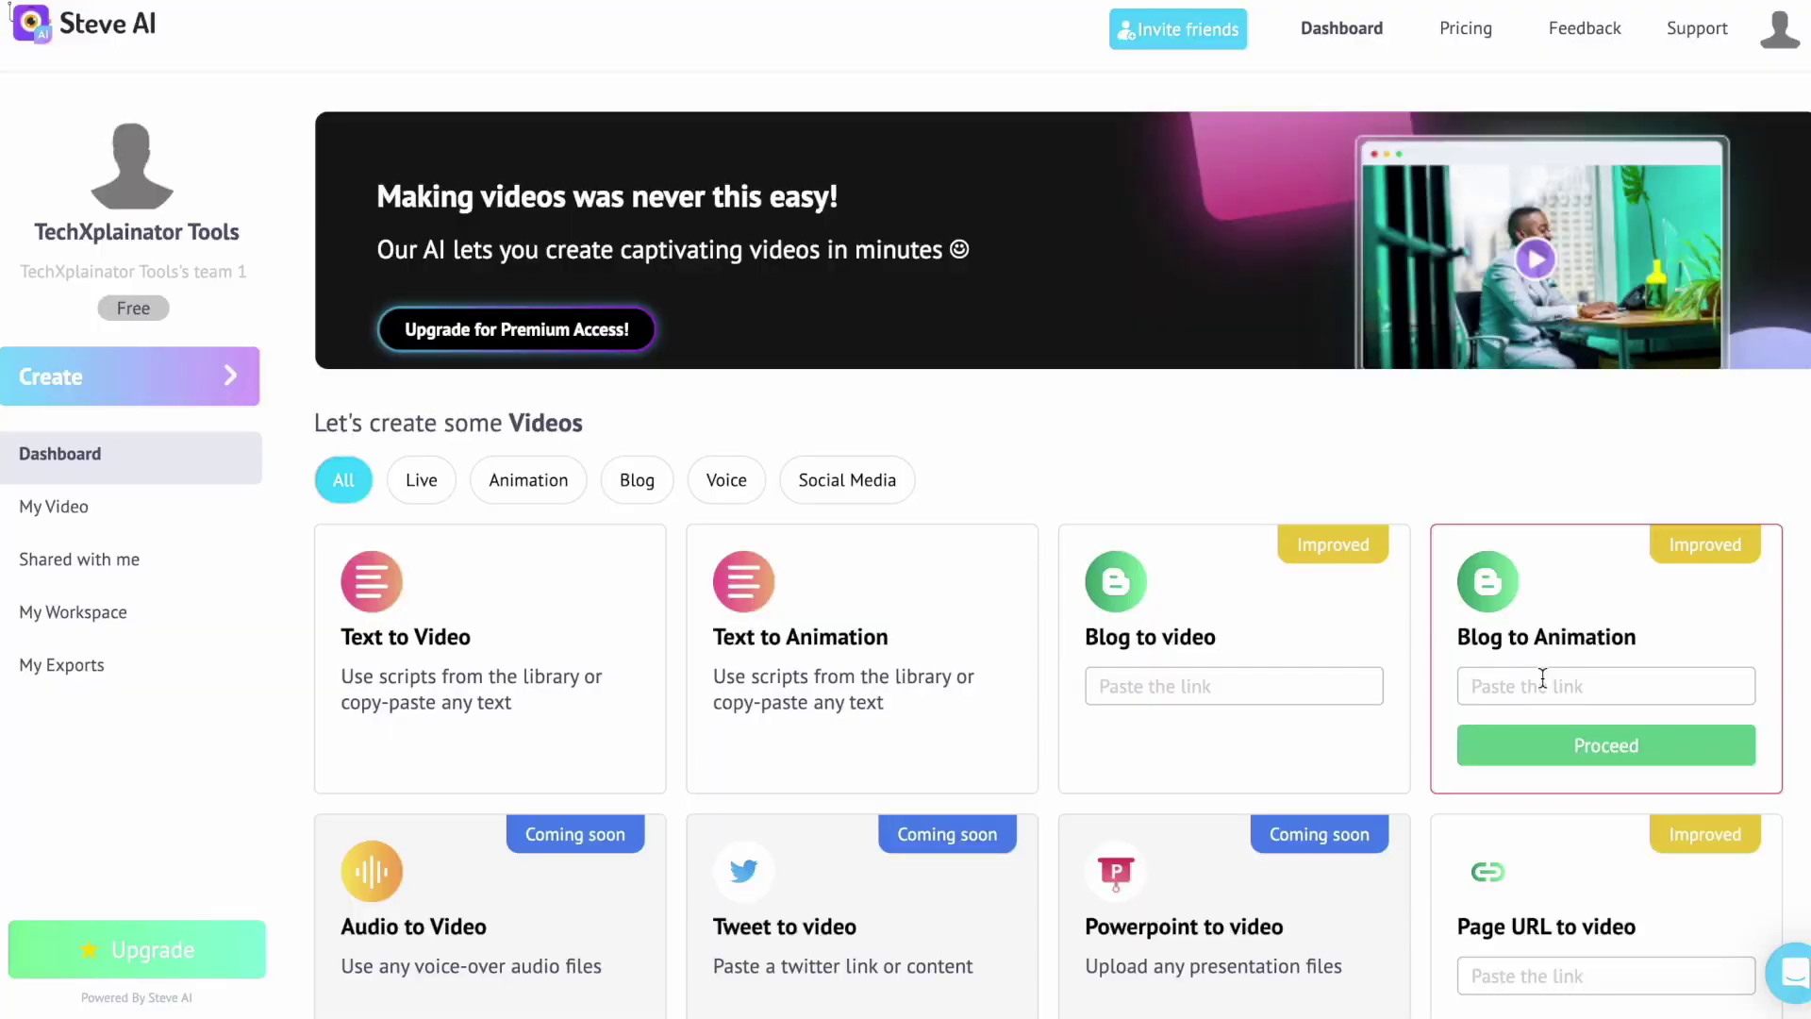
- Paste the GPT 3 blog link into Blog to Animation, then review the source and script and its length options
type("https://www.steve.ai/blog/create-gpt-3-video")
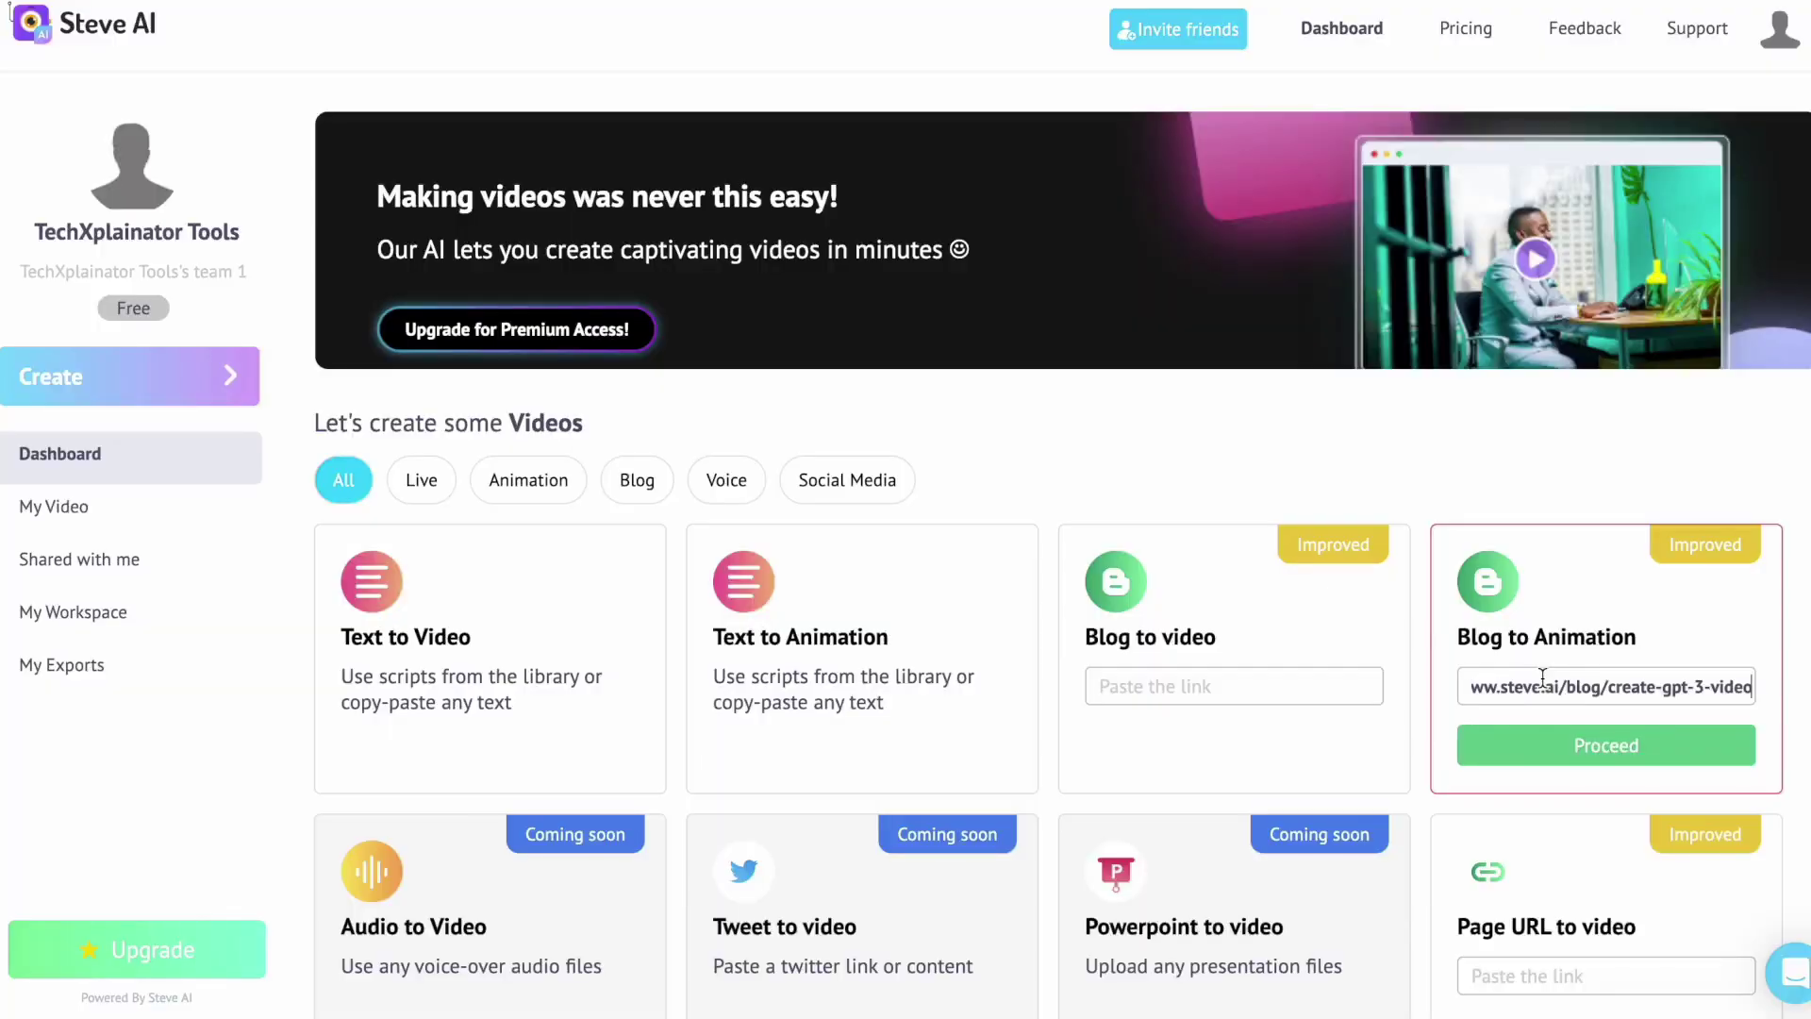
left_click(1547, 745)
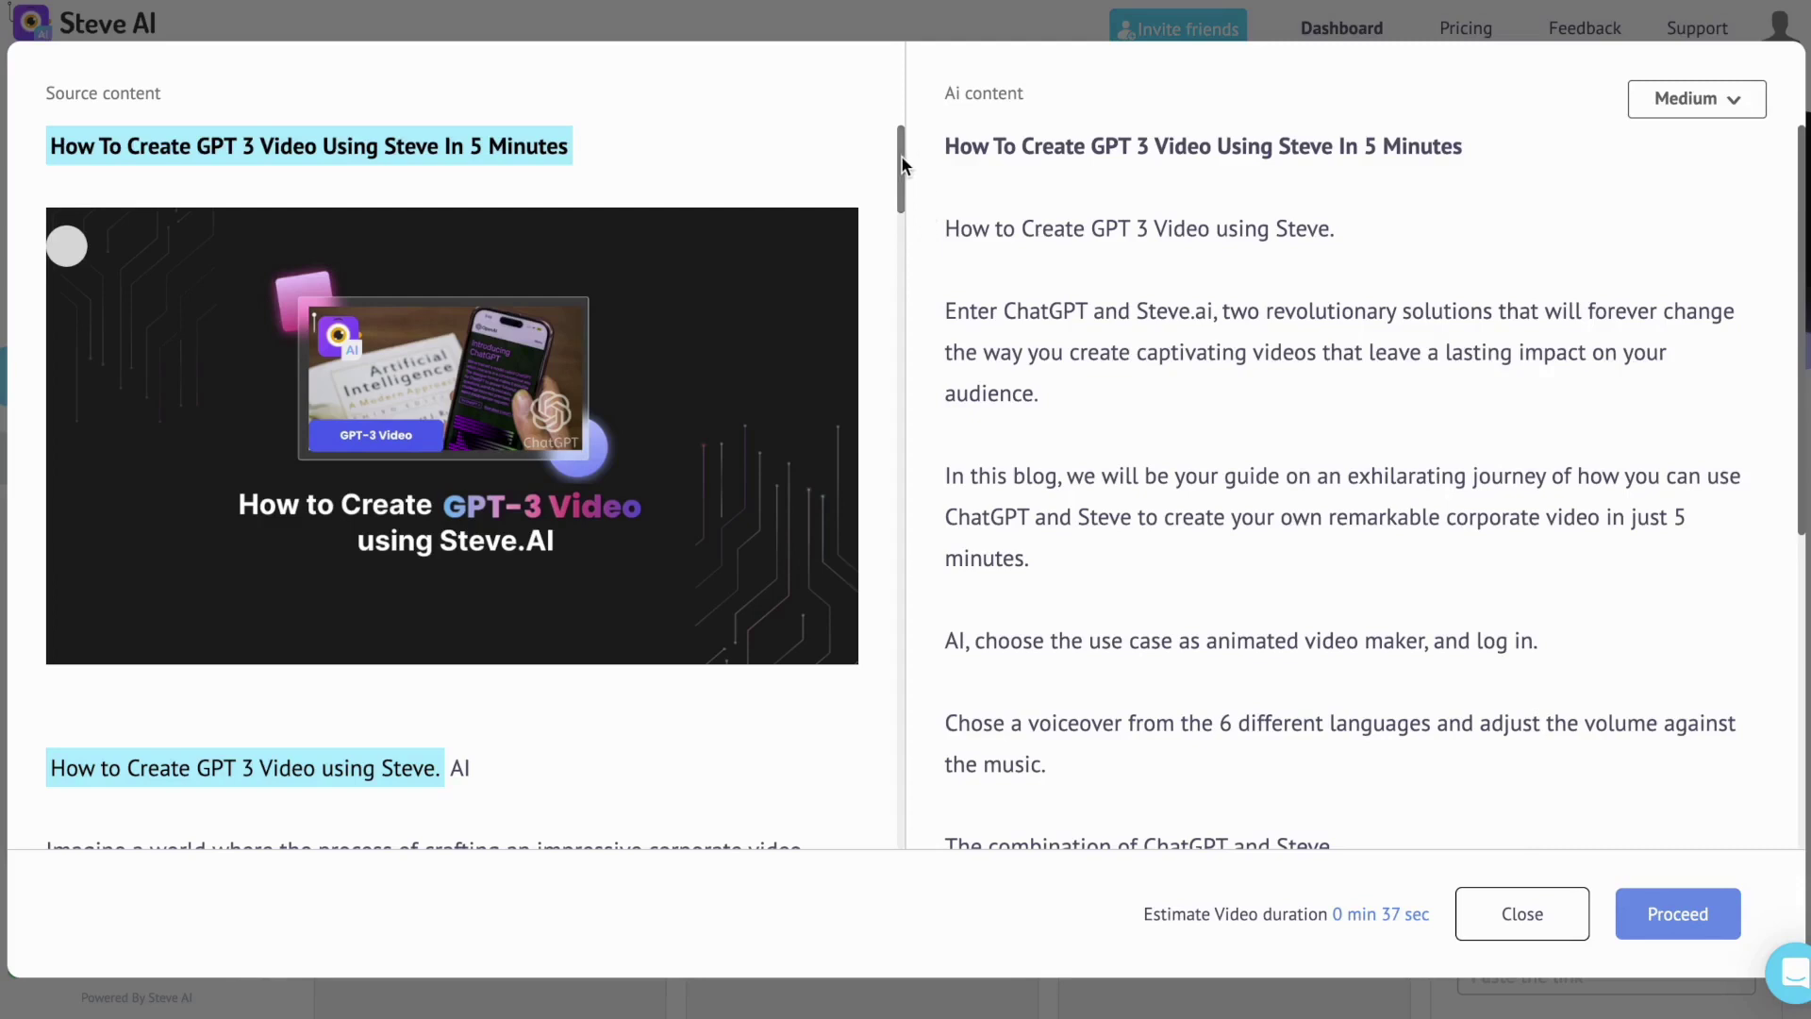
left_click_drag(902, 164, 913, 462)
scroll(1646, 326, "down", 1)
scroll(1644, 330, "down", 5)
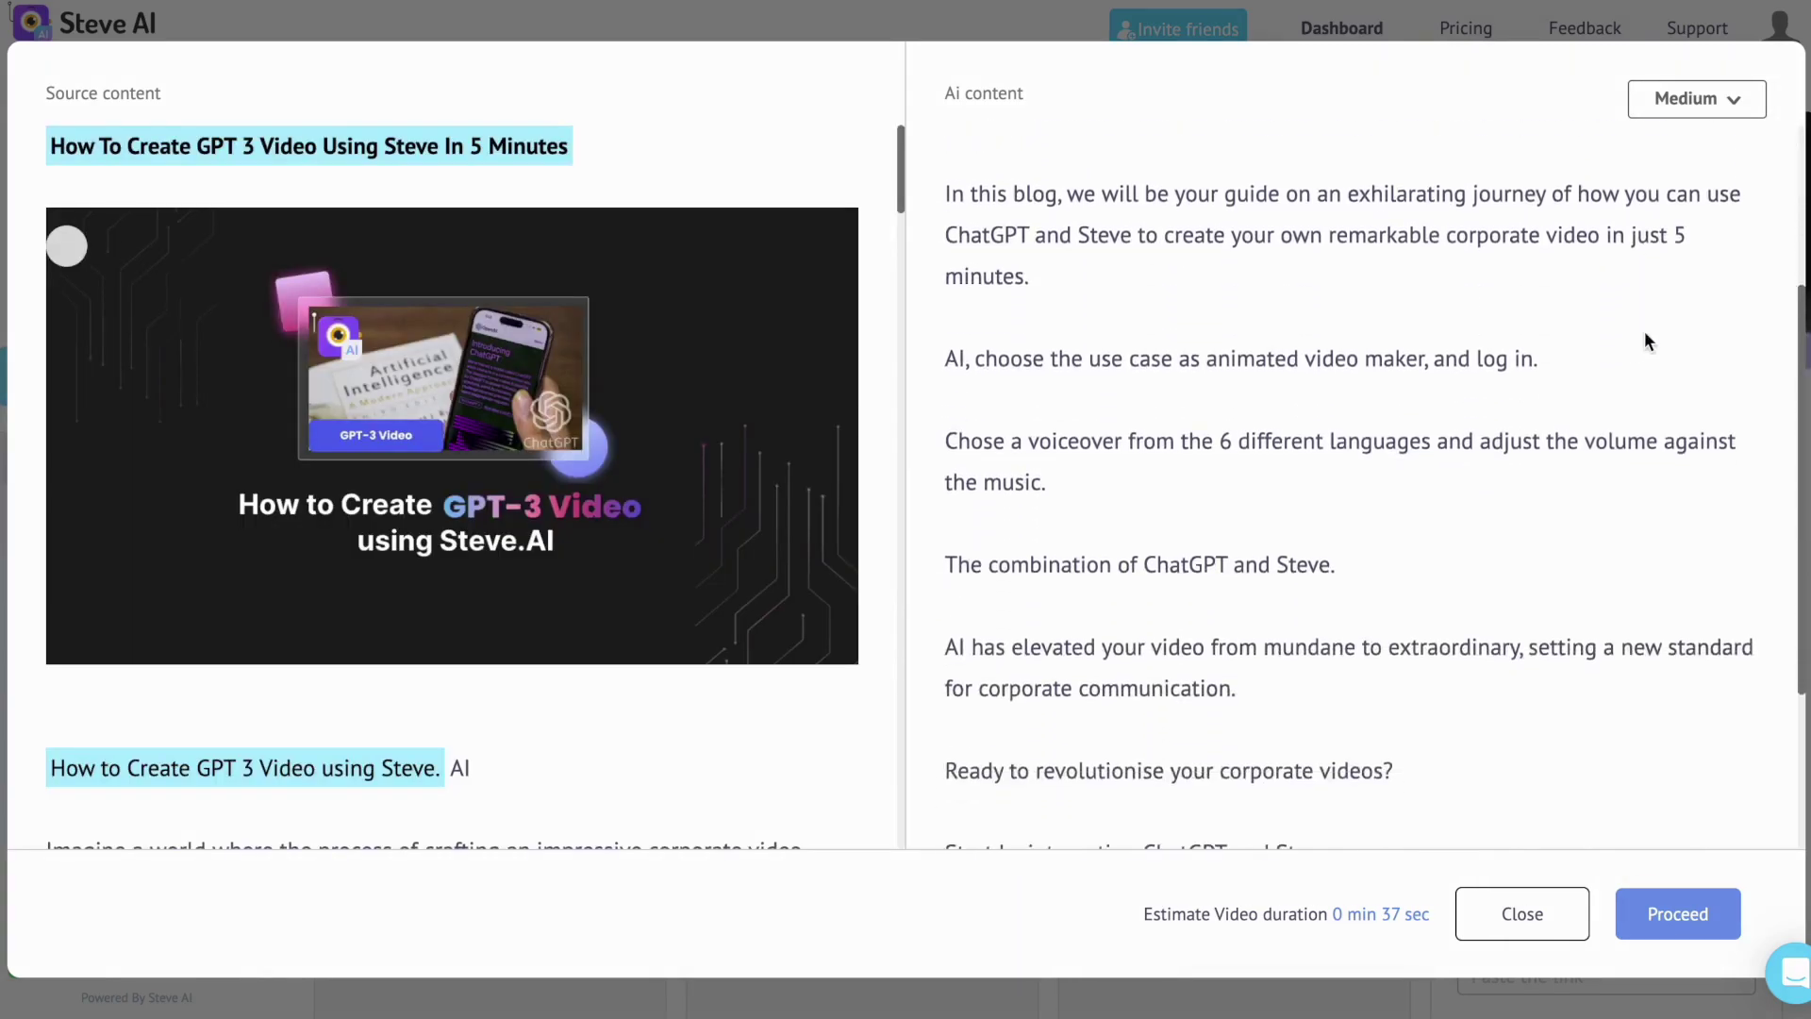
scroll(1644, 330, "up", 2)
scroll(1645, 332, "up", 3)
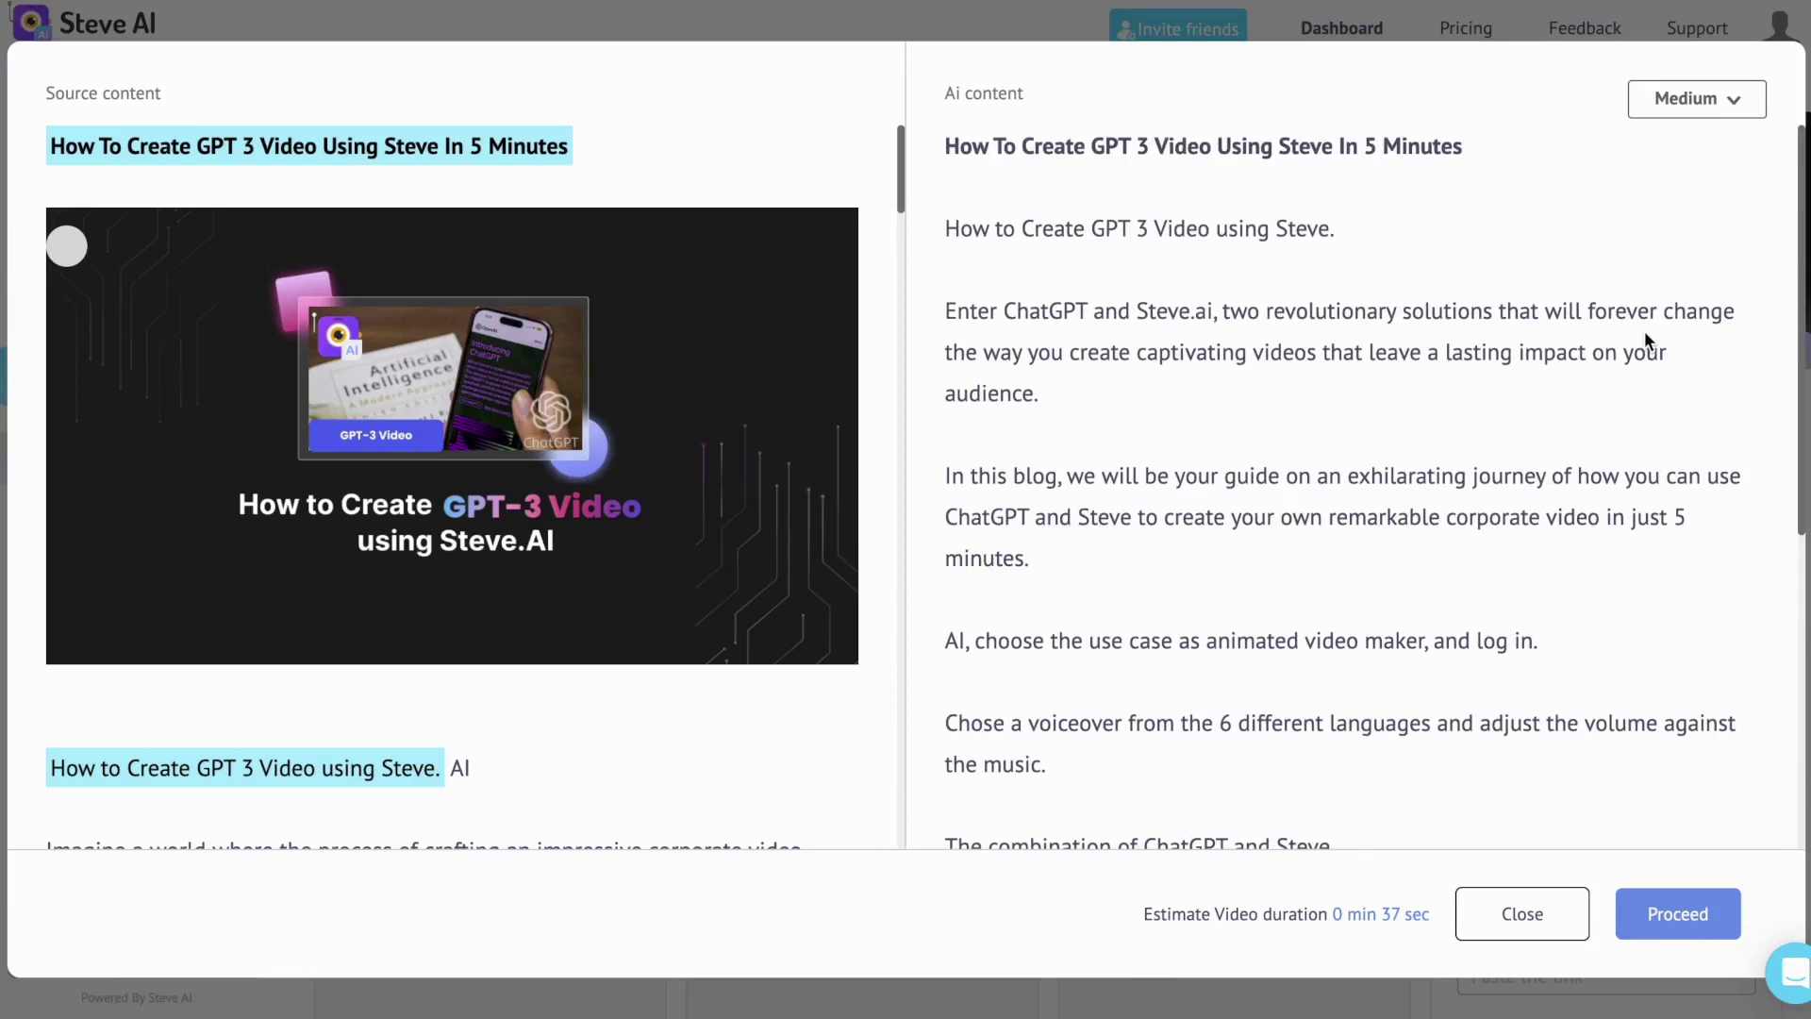
left_click(1719, 113)
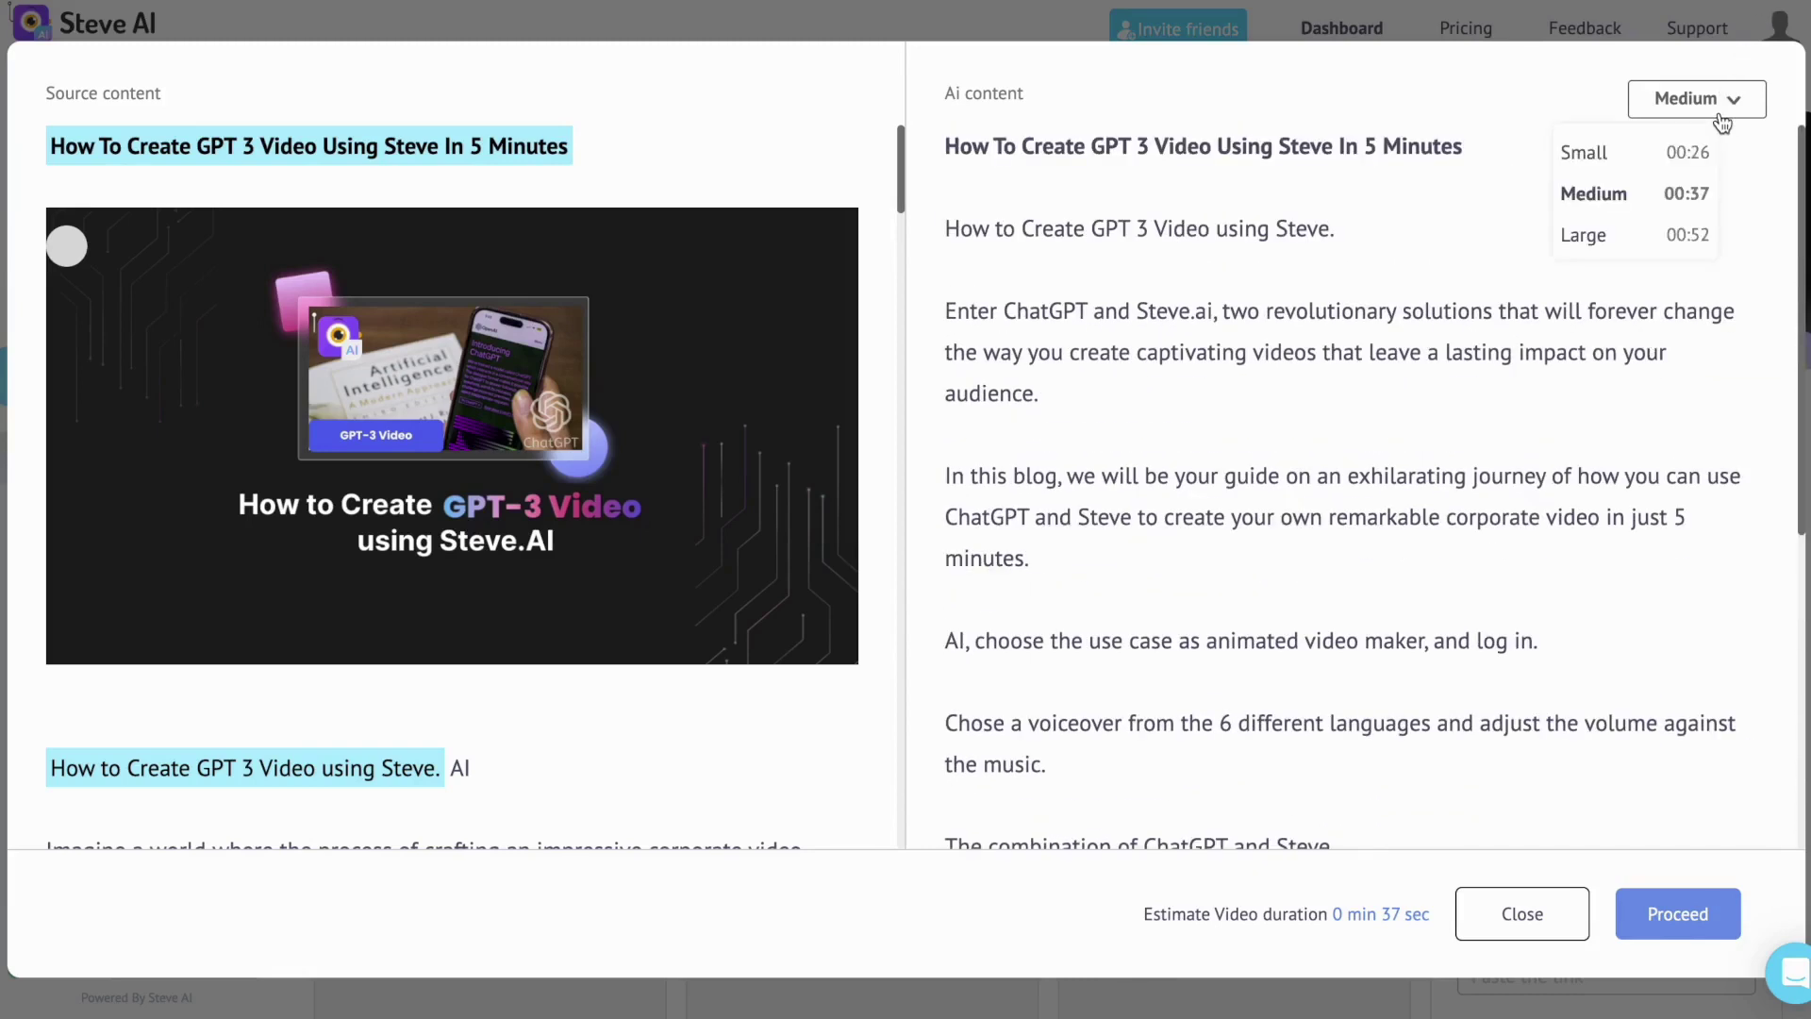
- Use the Small 26-second script, add a voice-over, and generate the video from a design style
left_click(1642, 157)
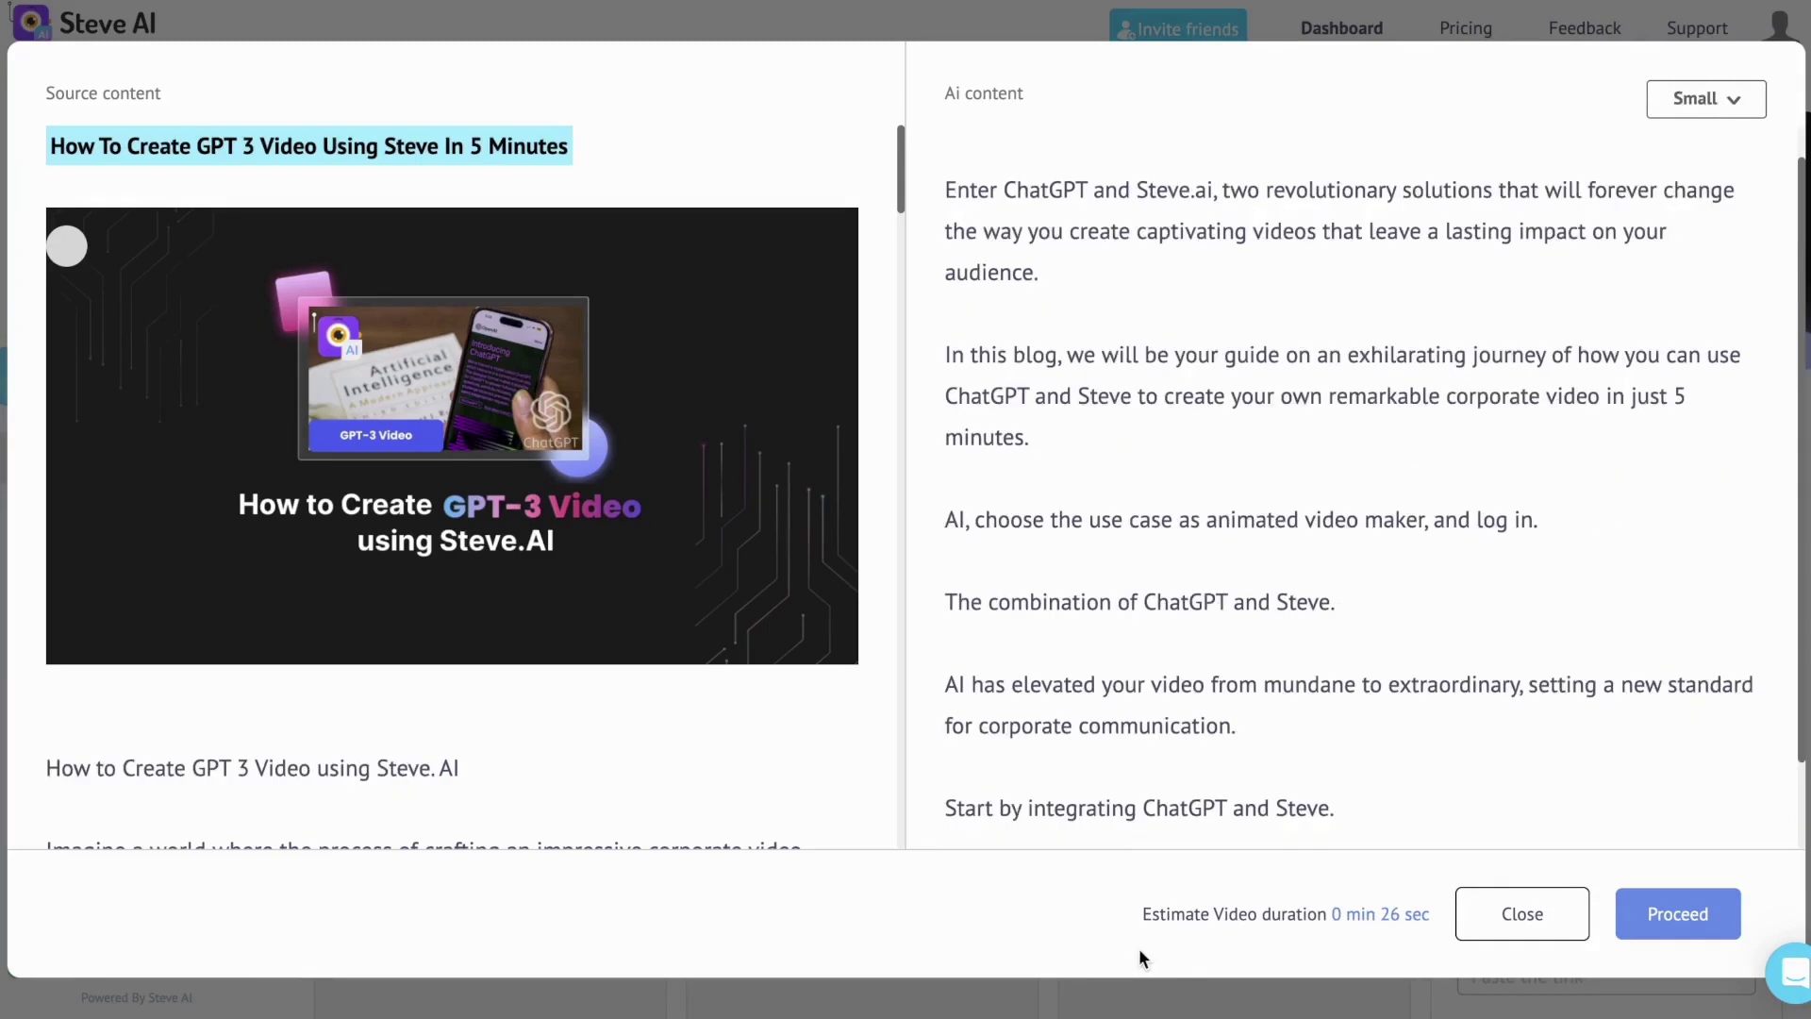
left_click(1680, 915)
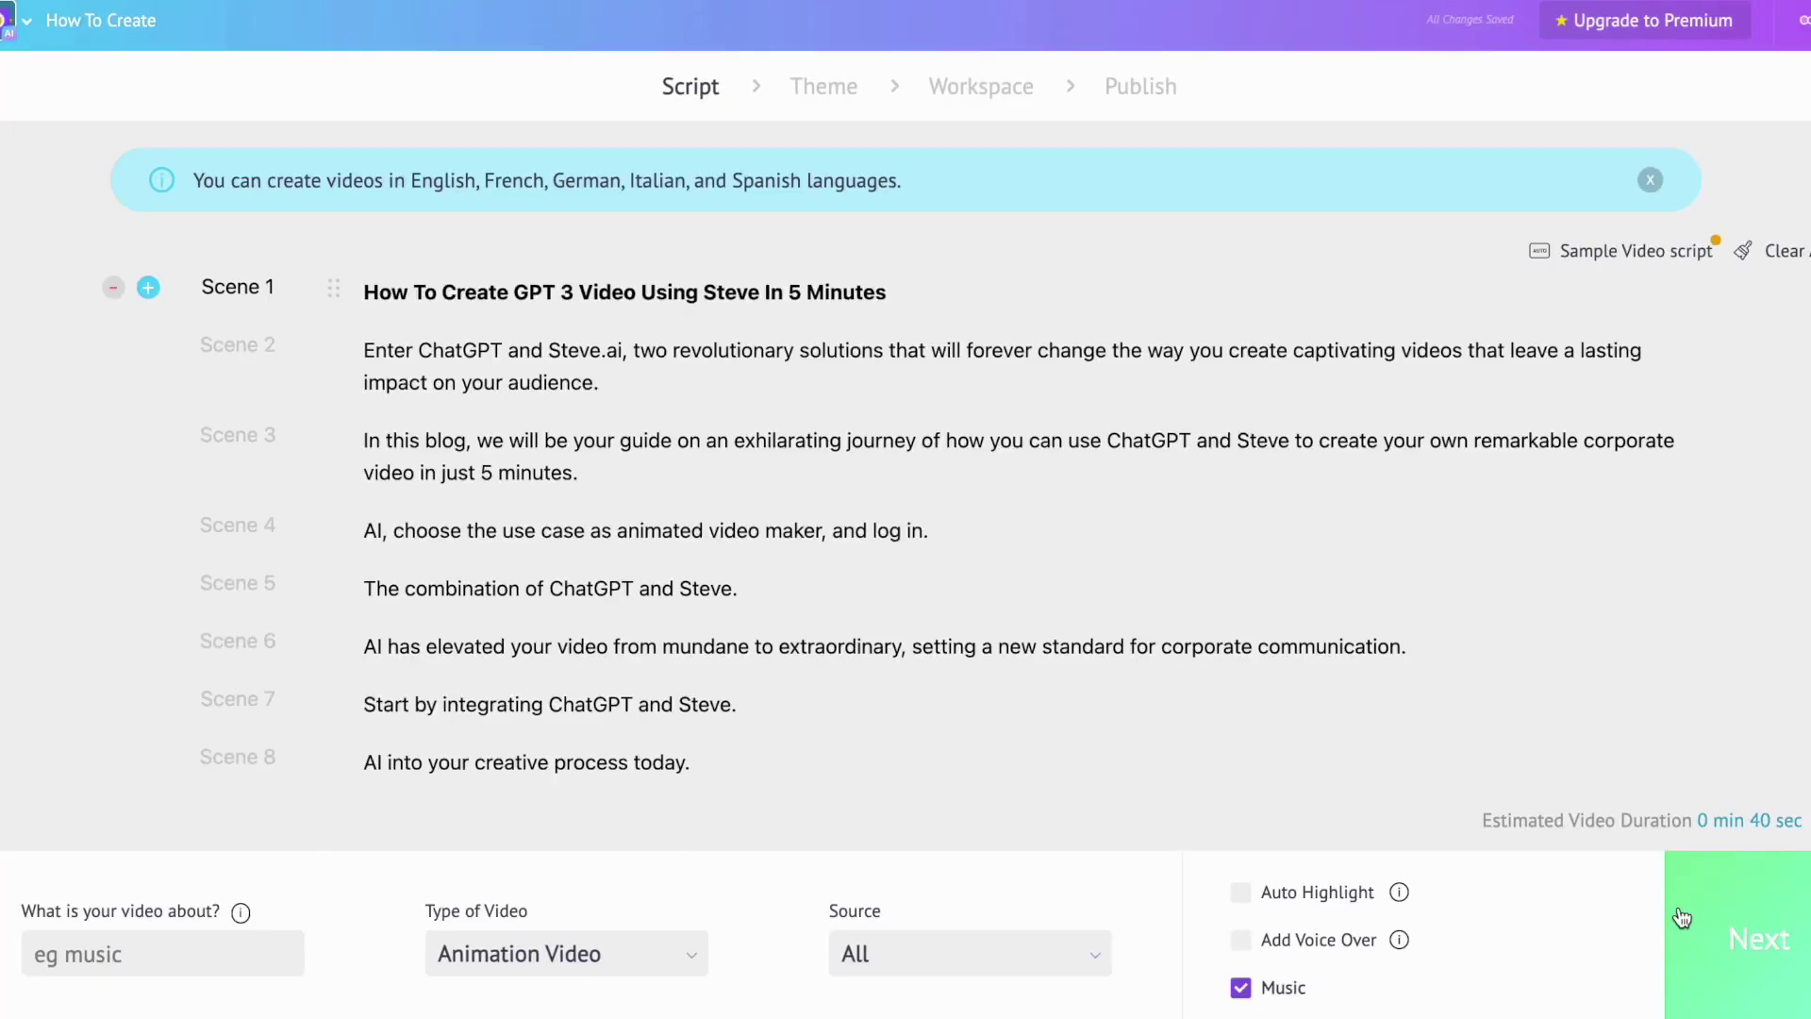
left_click(1240, 939)
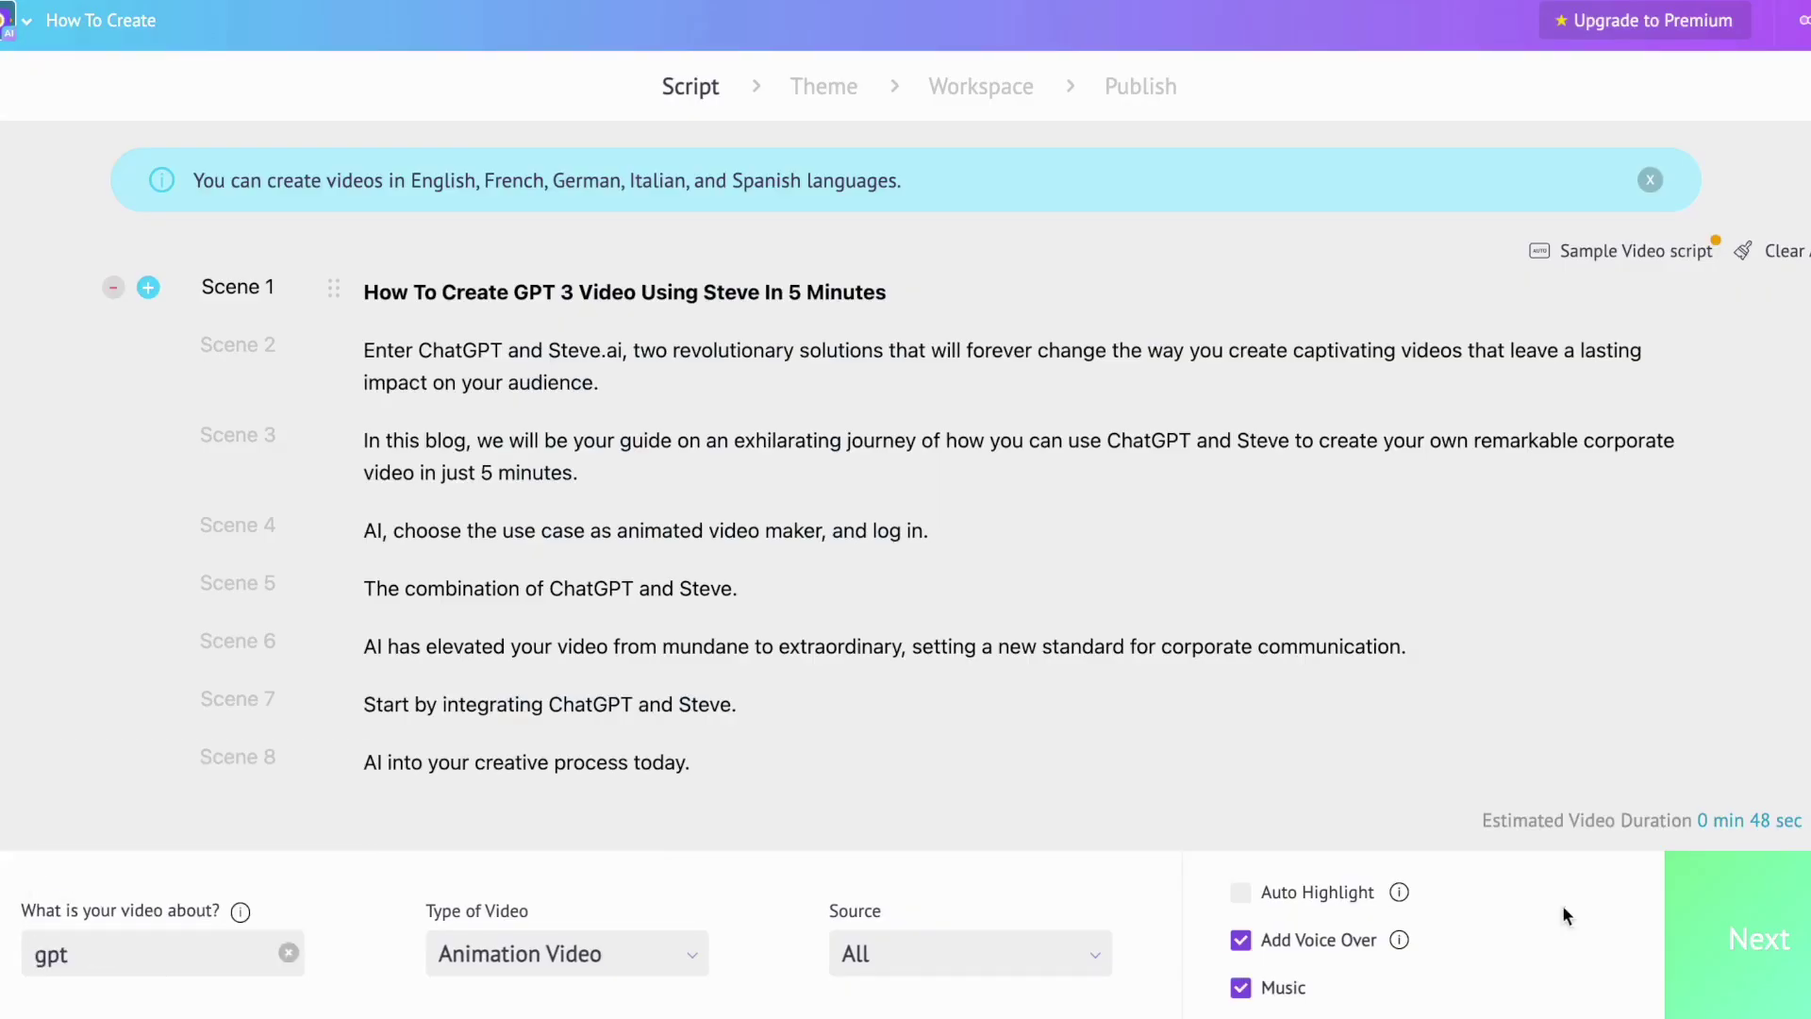
left_click(1736, 938)
left_click(890, 702)
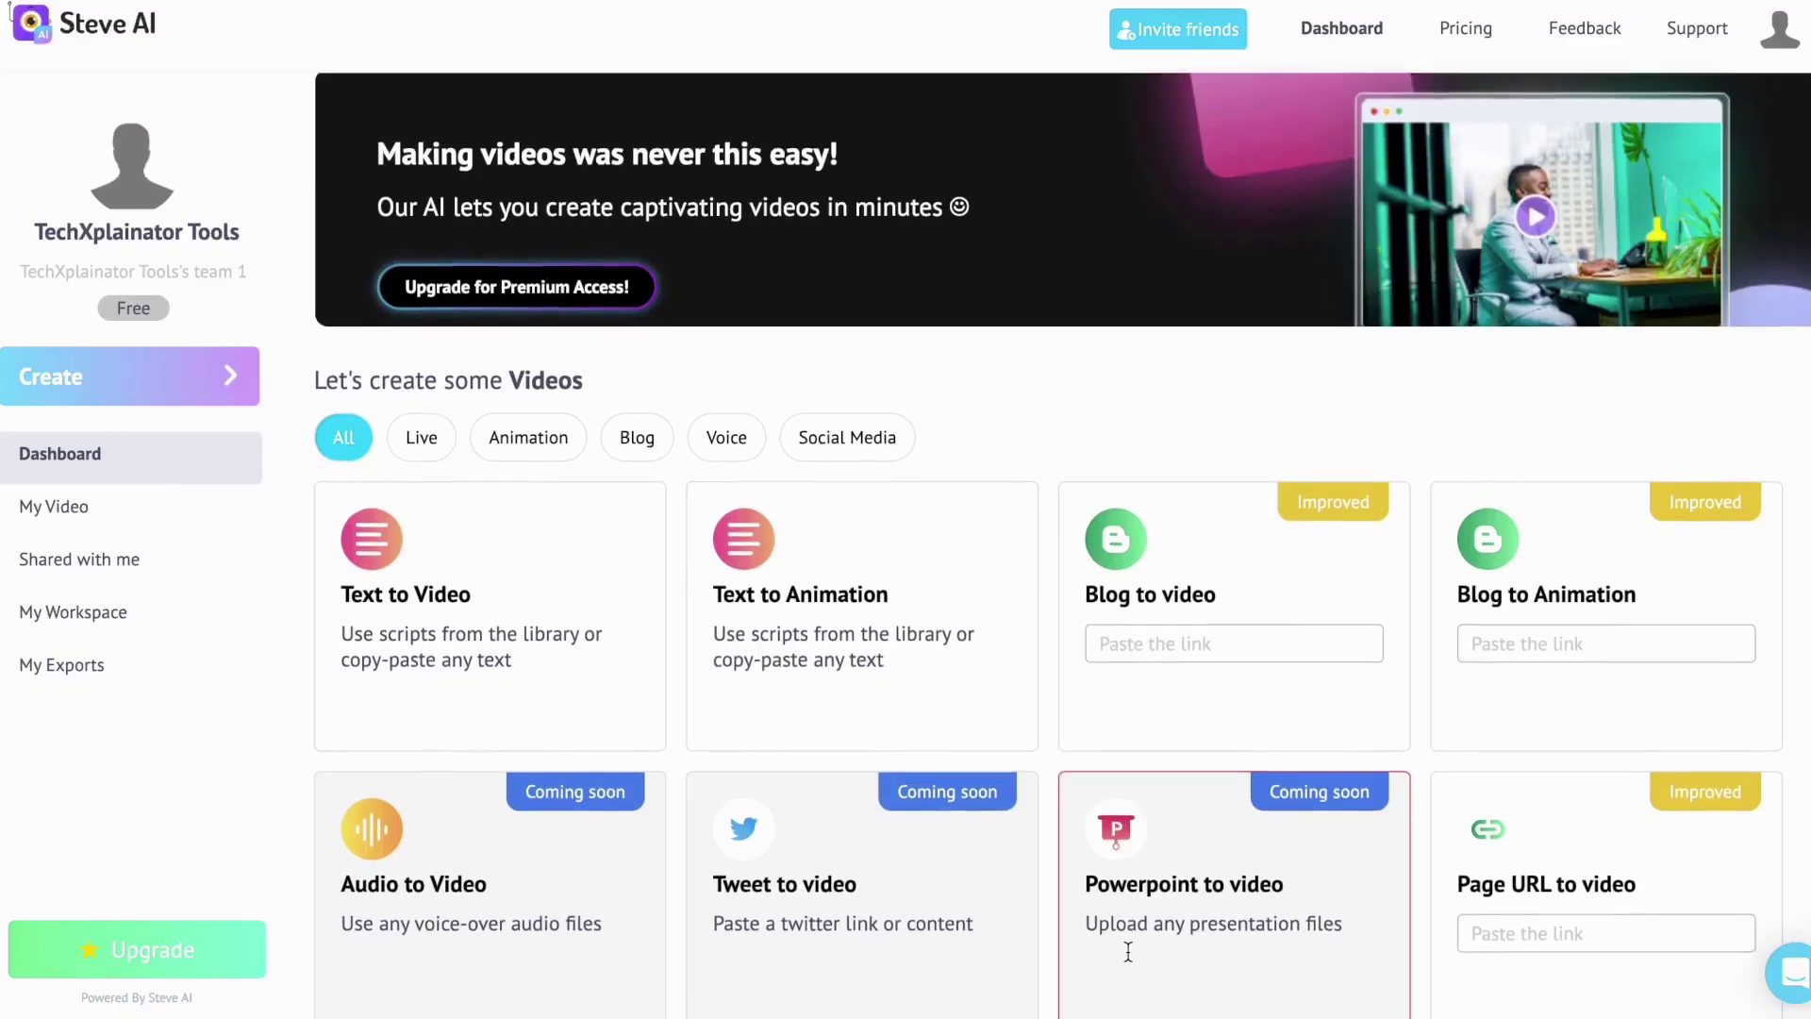
- Paste the GPT 3 blog link into Page URL to video and have it converted to a script
scroll(1127, 953, "down", 1)
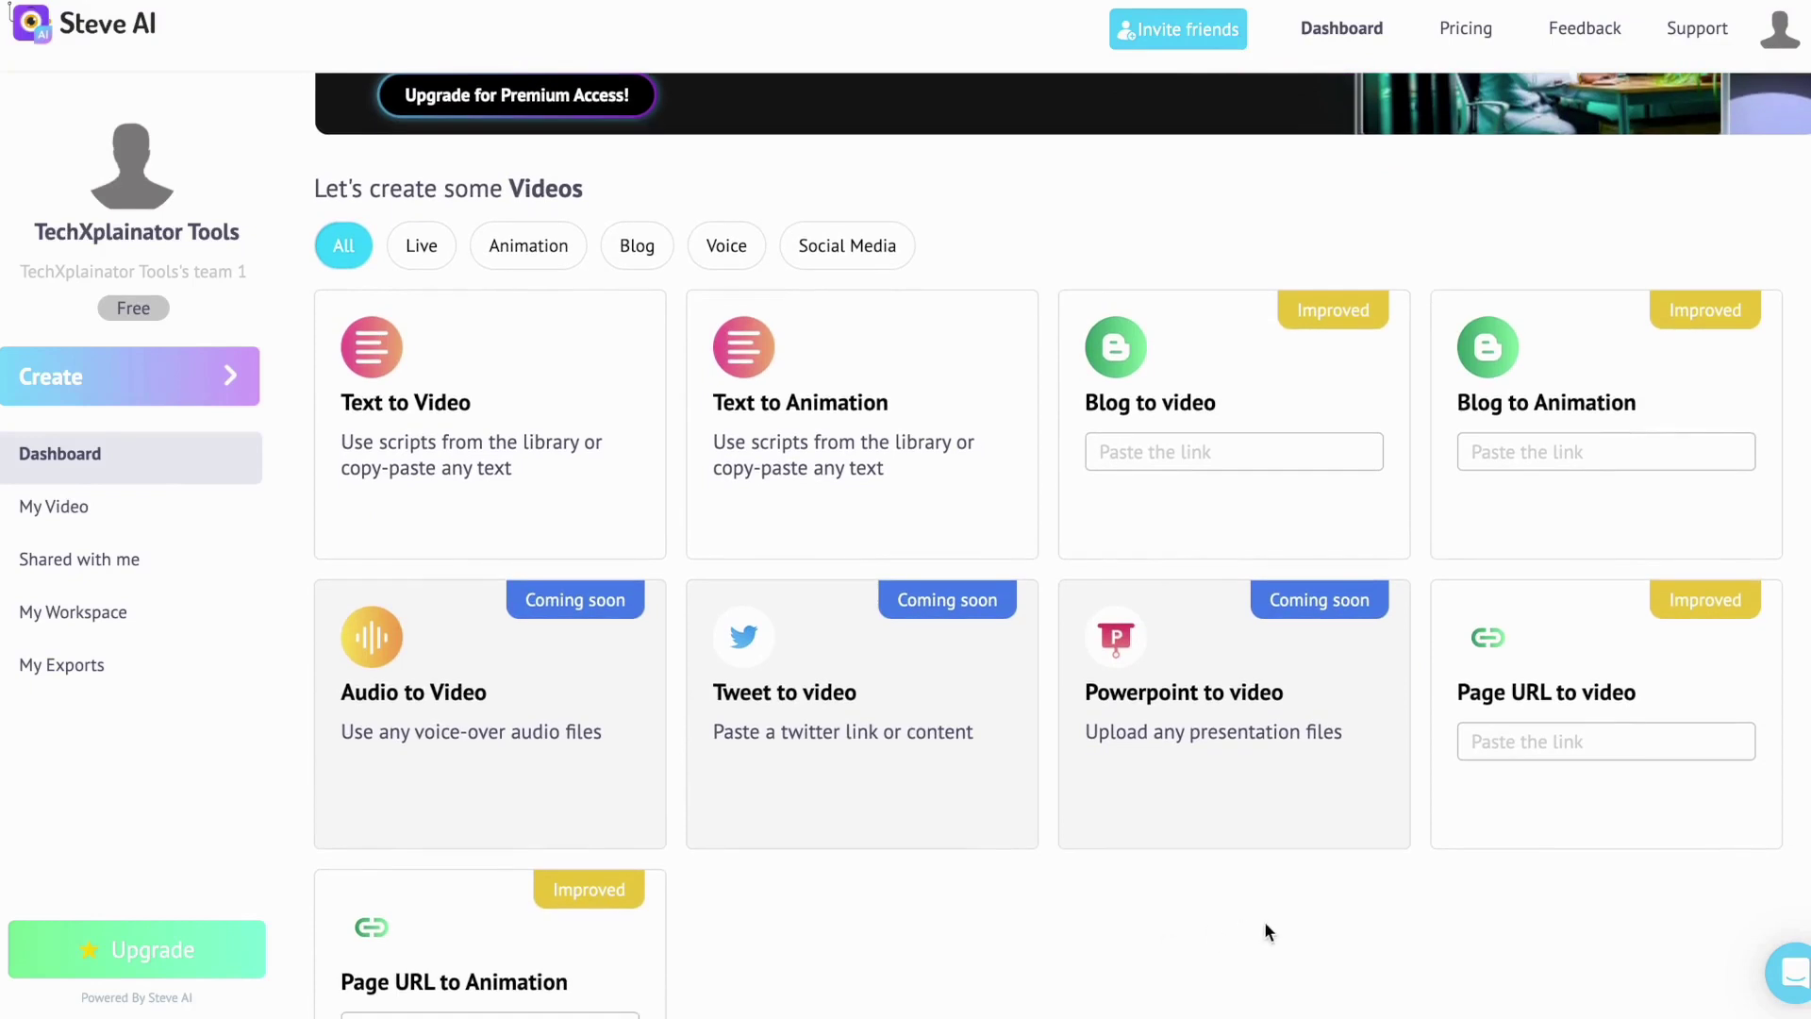
scroll(1168, 946, "down", 1)
left_click(1492, 653)
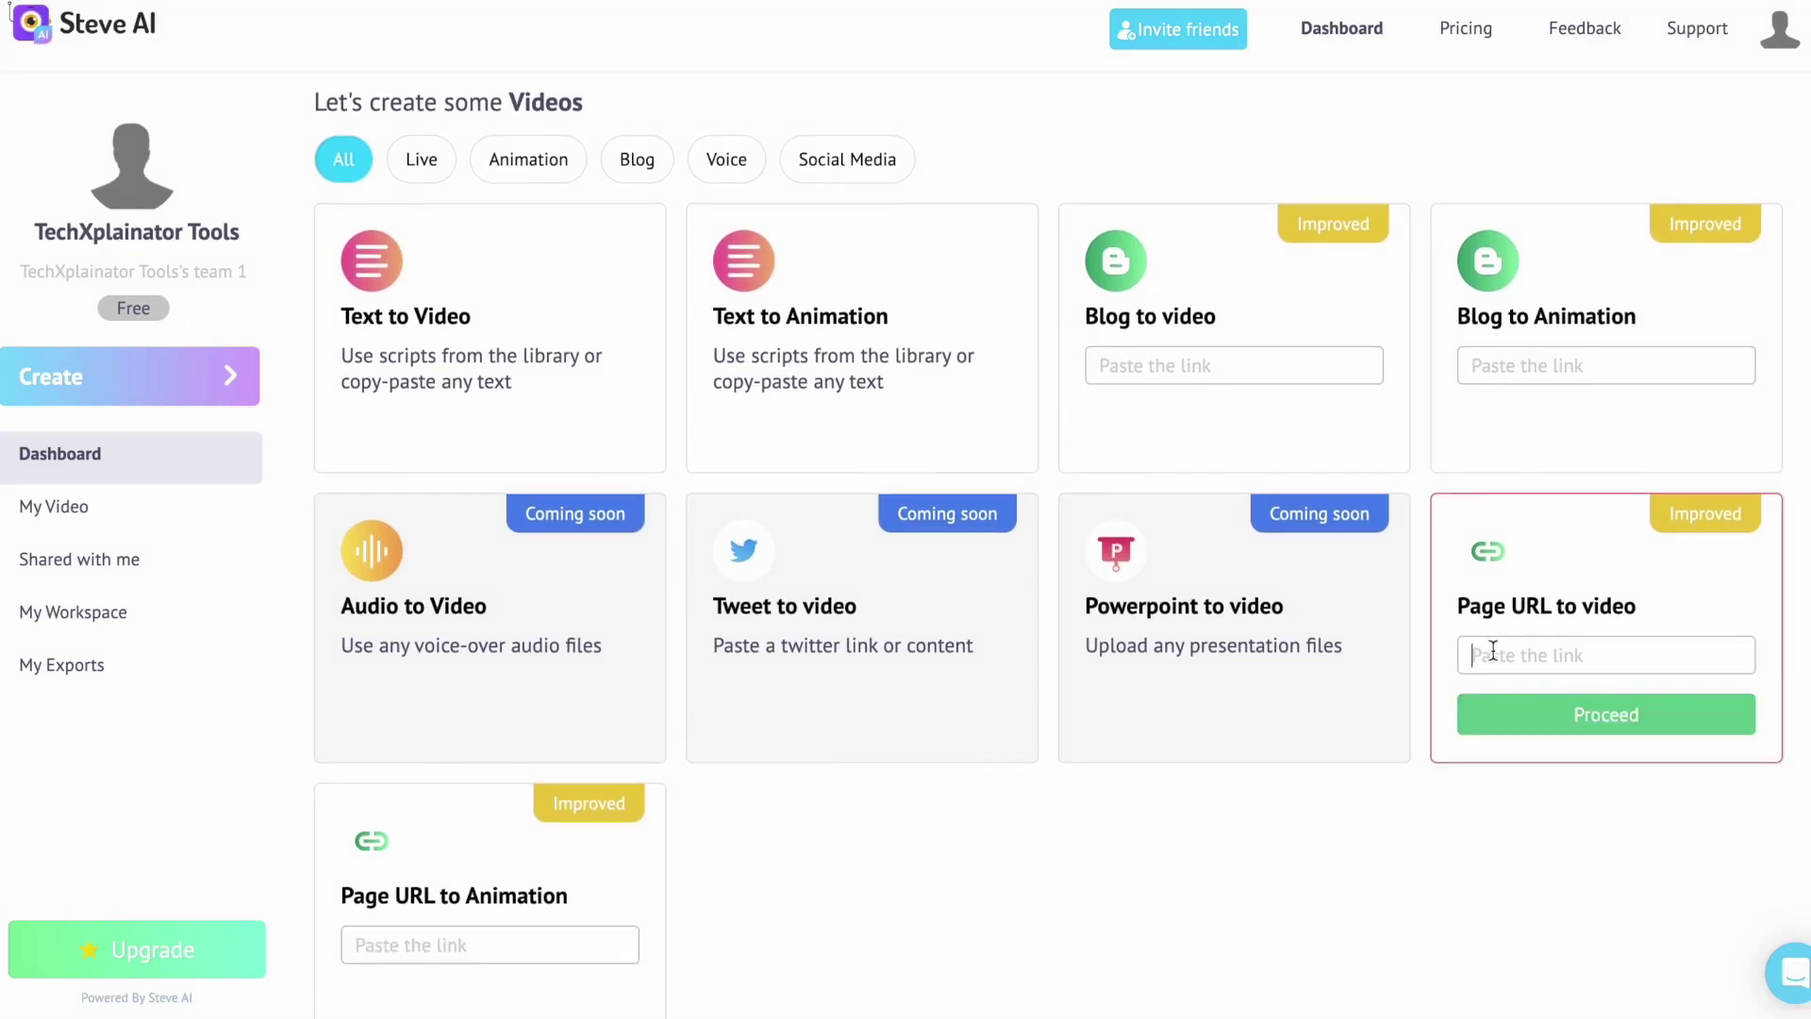
key("ctrl+v")
left_click(1516, 723)
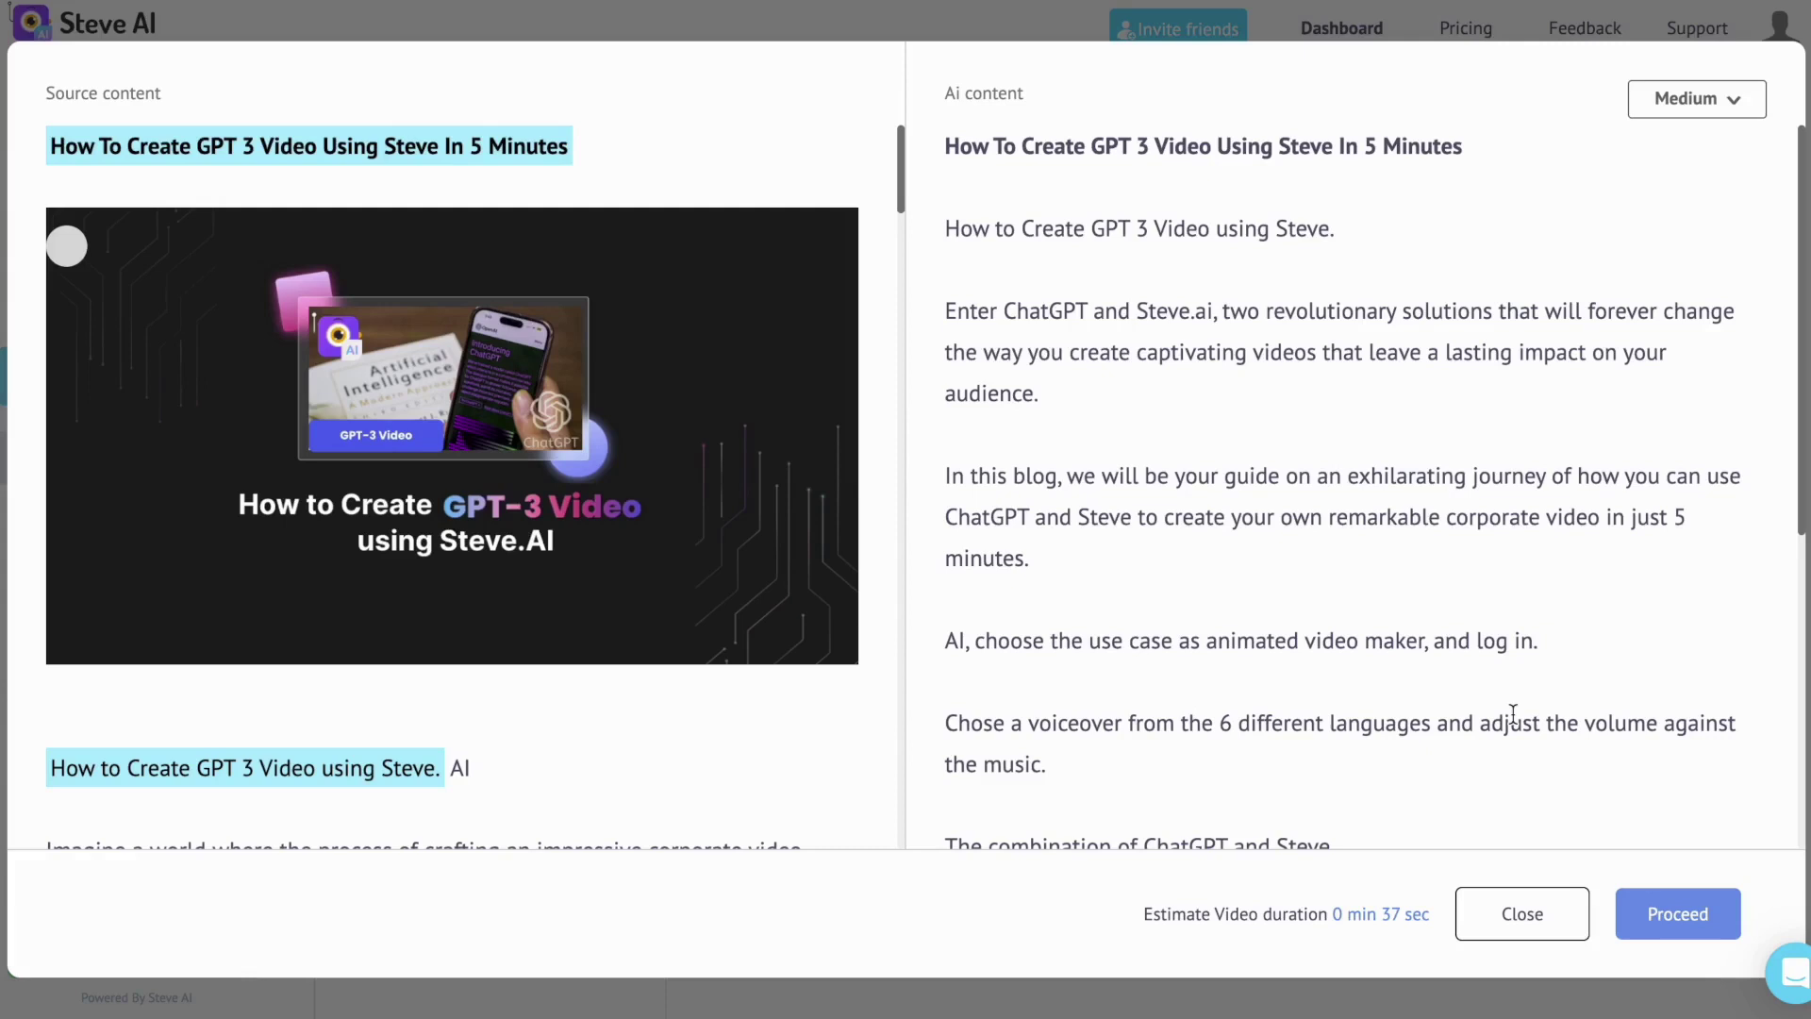
- Review the extracted content, close the preview, and reselect Page URL to video
scroll(720, 473, "down", 3)
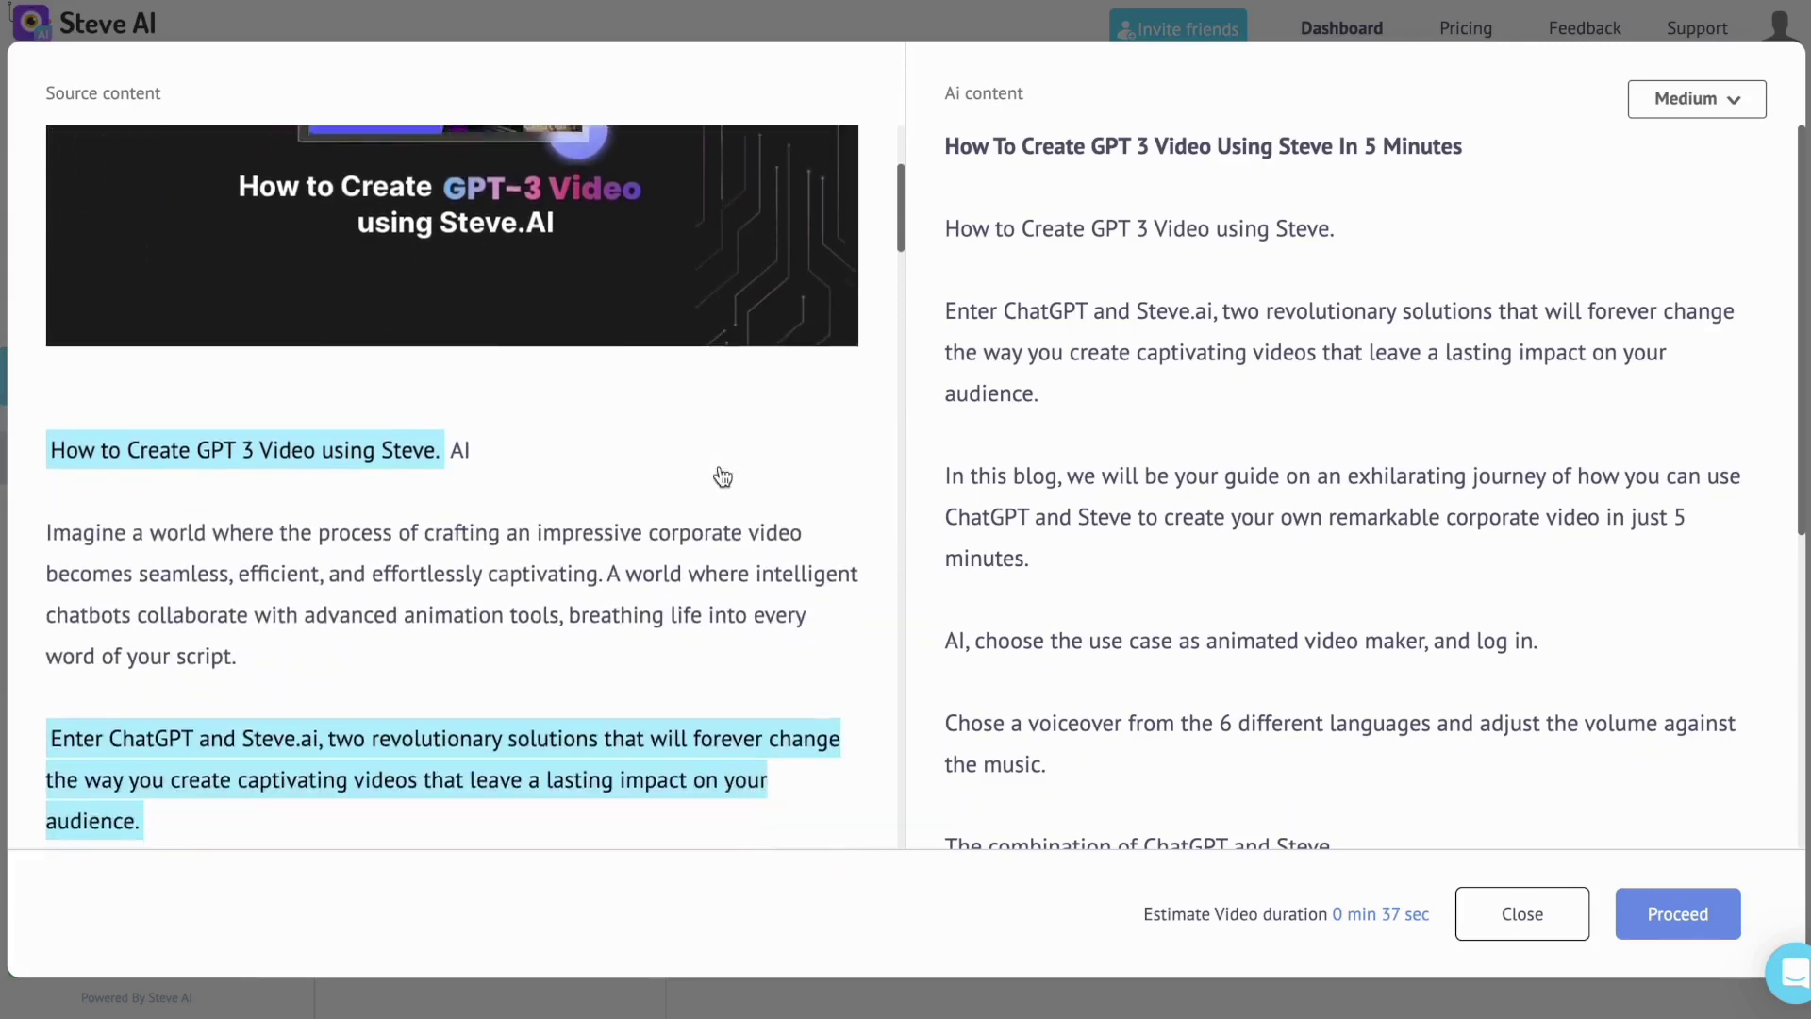
scroll(722, 477, "down", 6)
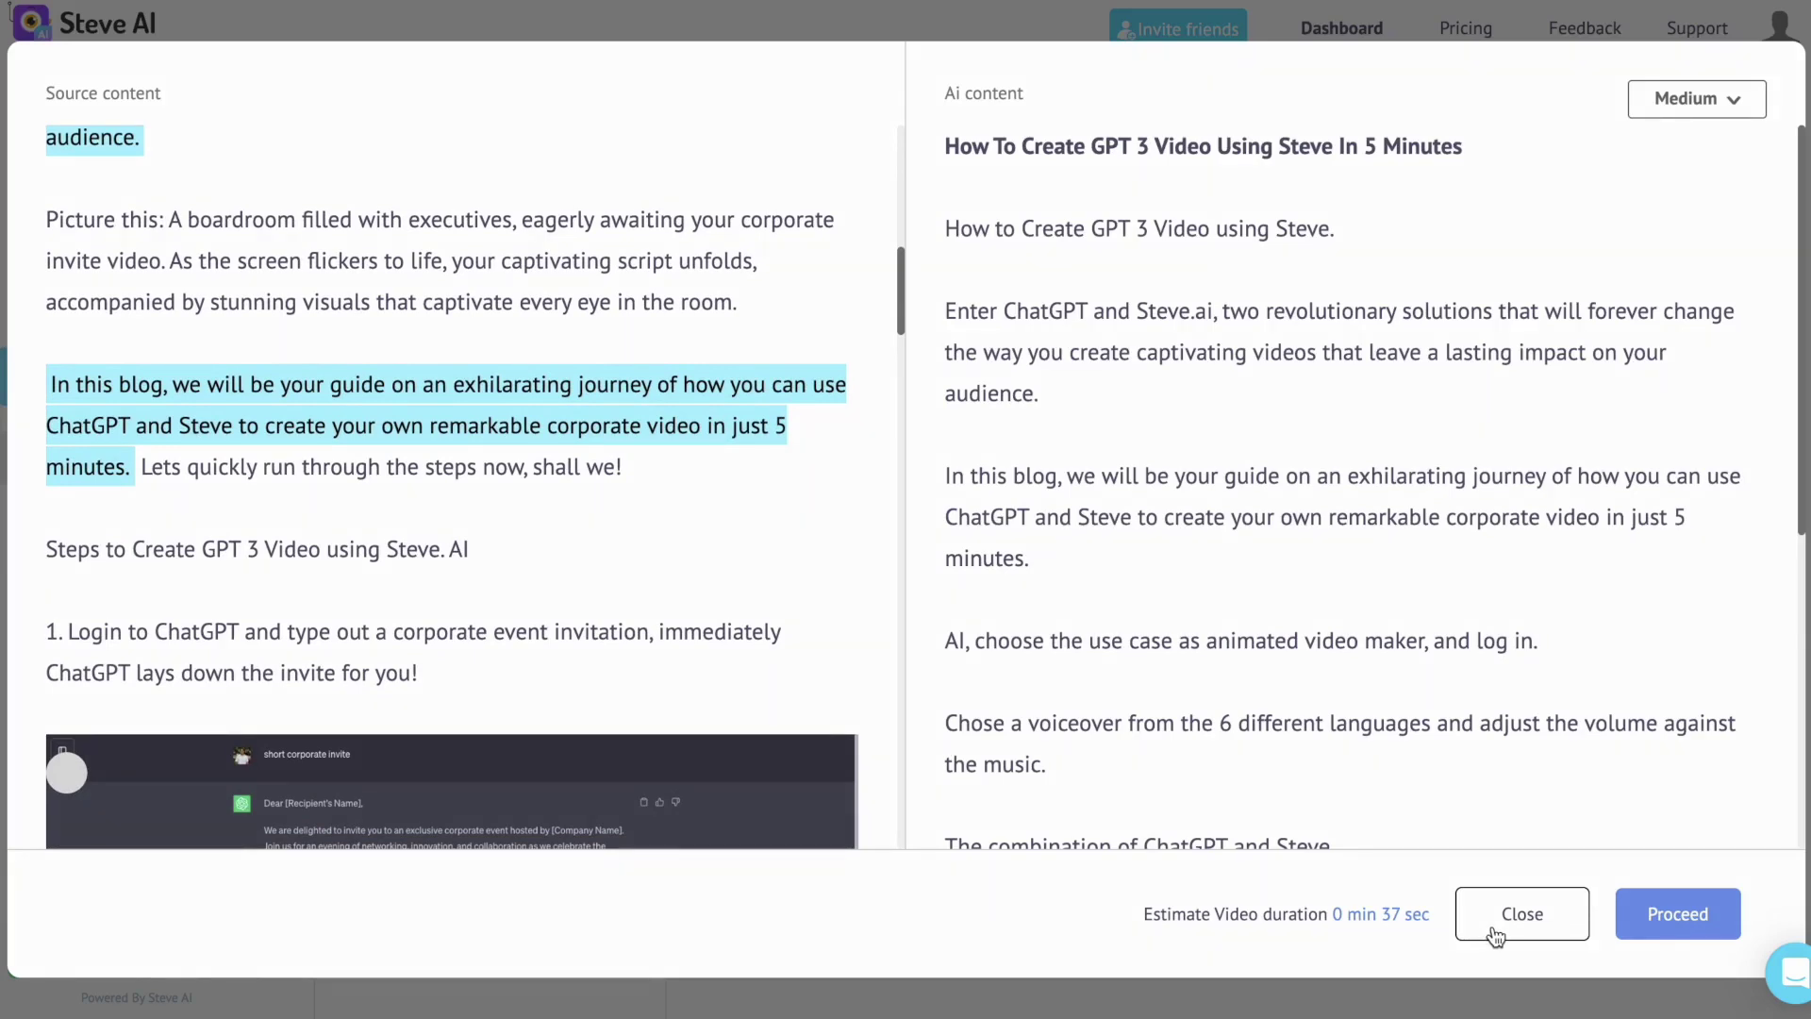
left_click(1495, 937)
left_click(1518, 651)
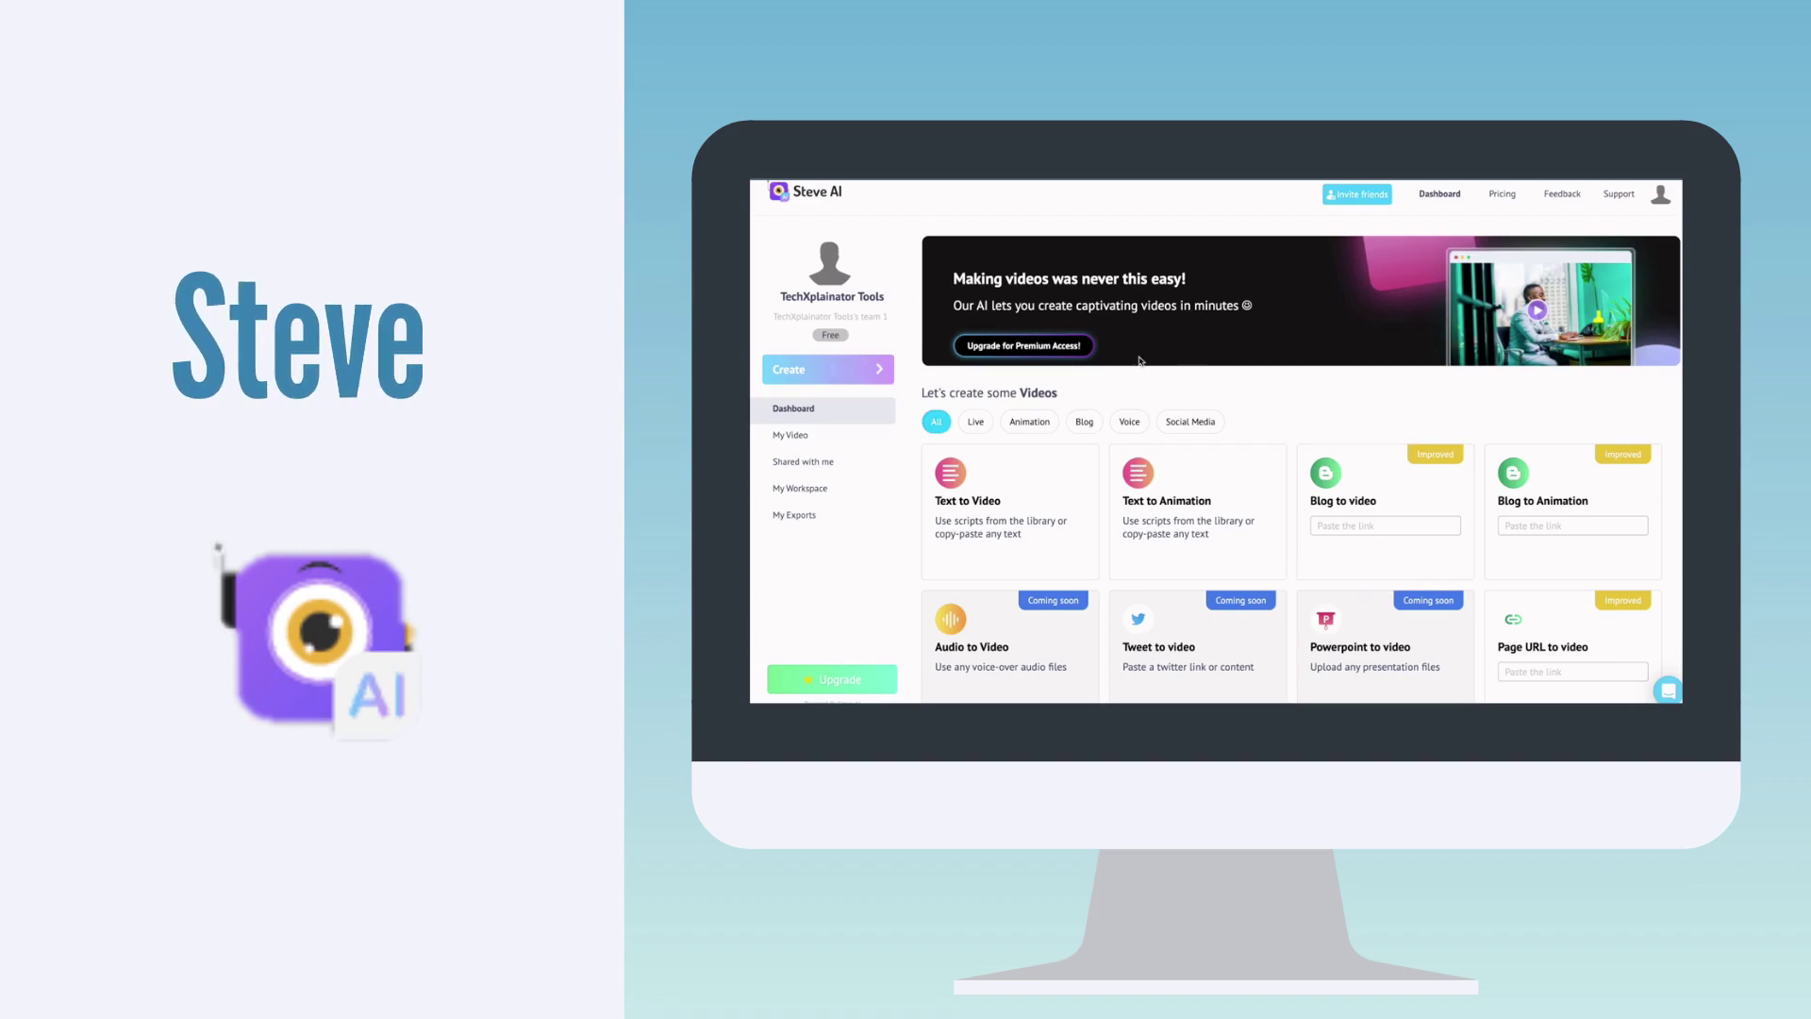
- Filter the video types to Live: Text, Blog, Audio, Tweet, PowerPoint and Page URL
left_click(978, 423)
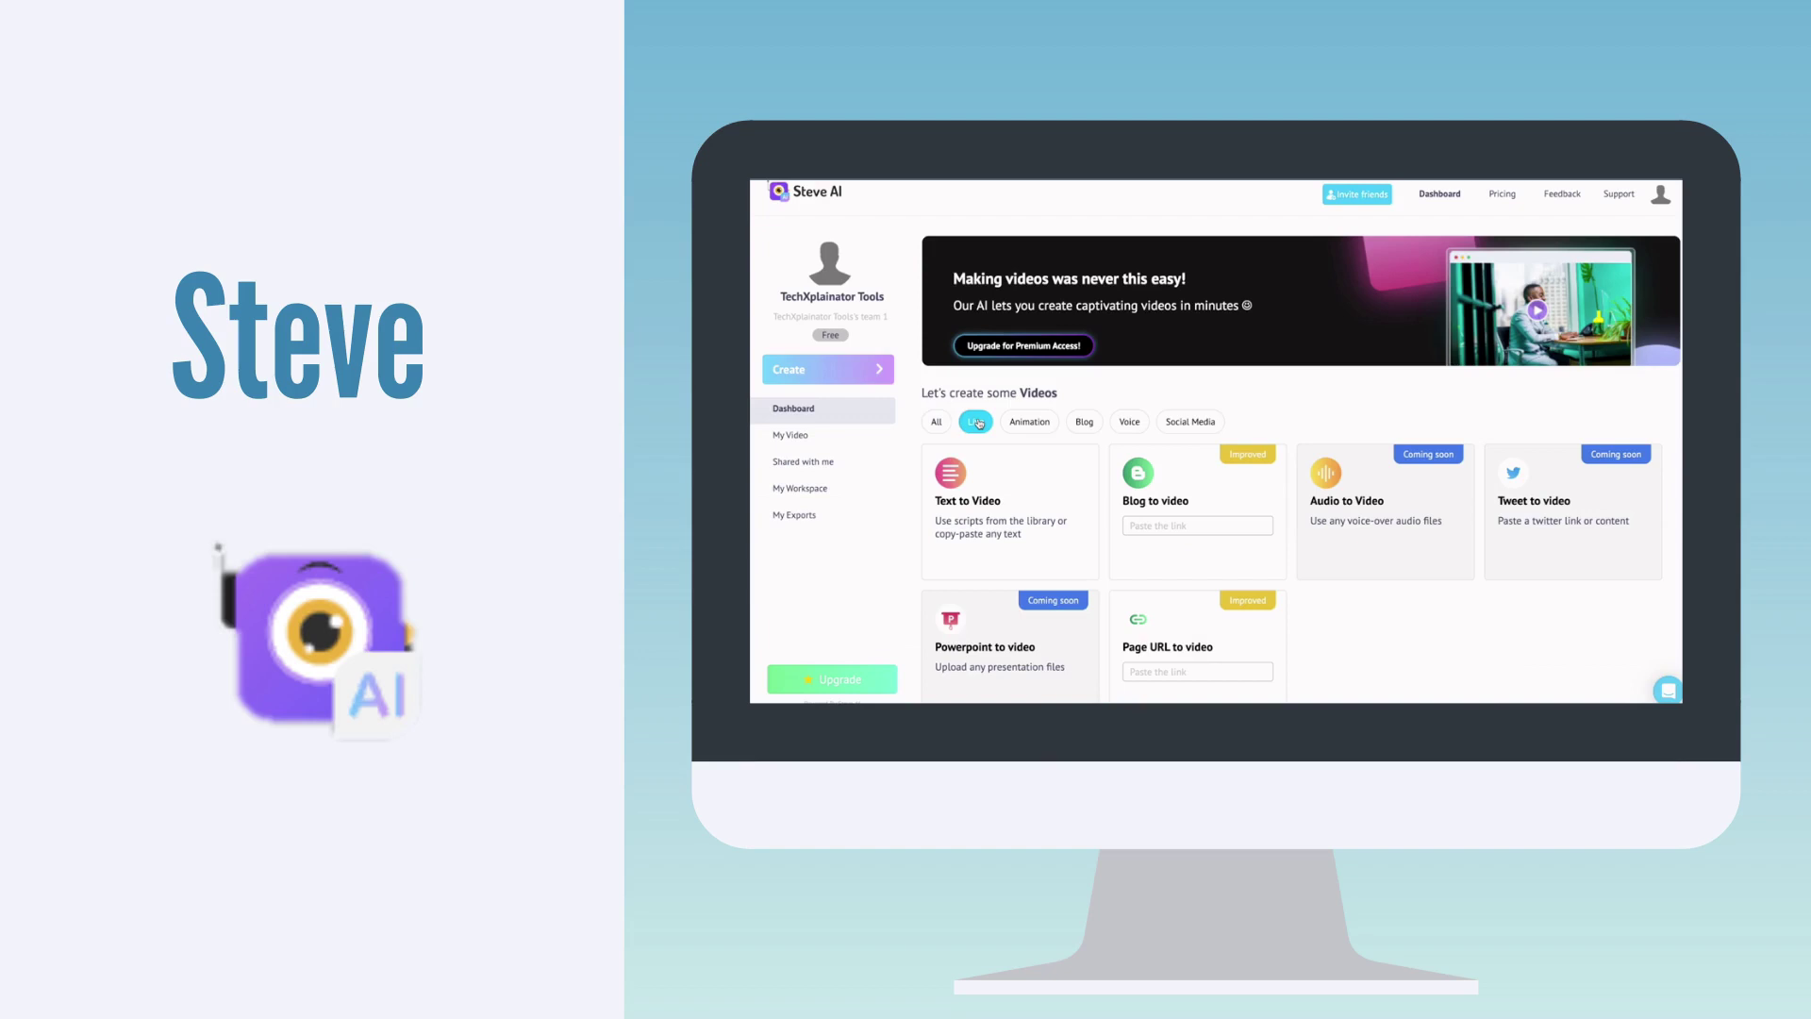